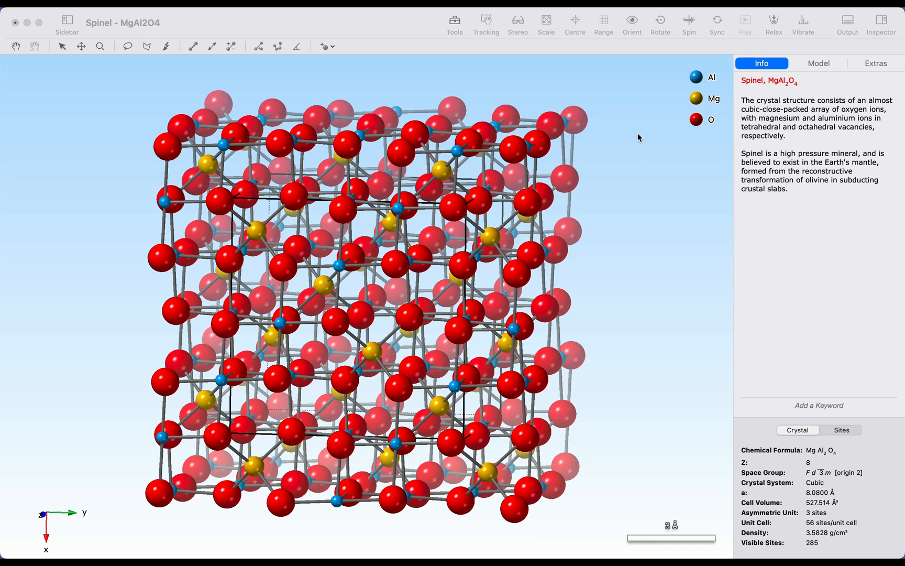
# - Look through the items available for customizing the toolbar and close the customization options
pyautogui.click(418, 25)
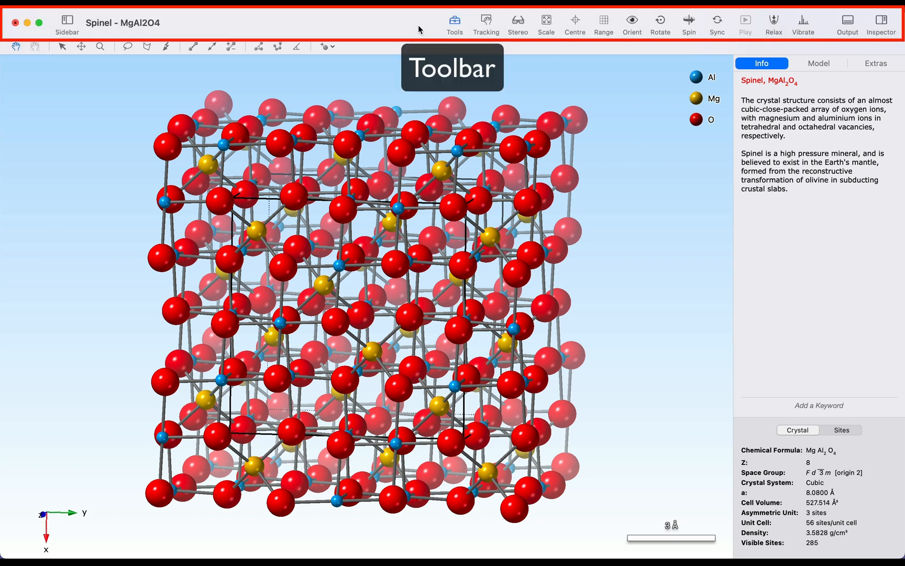
pyautogui.rightClick(418, 25)
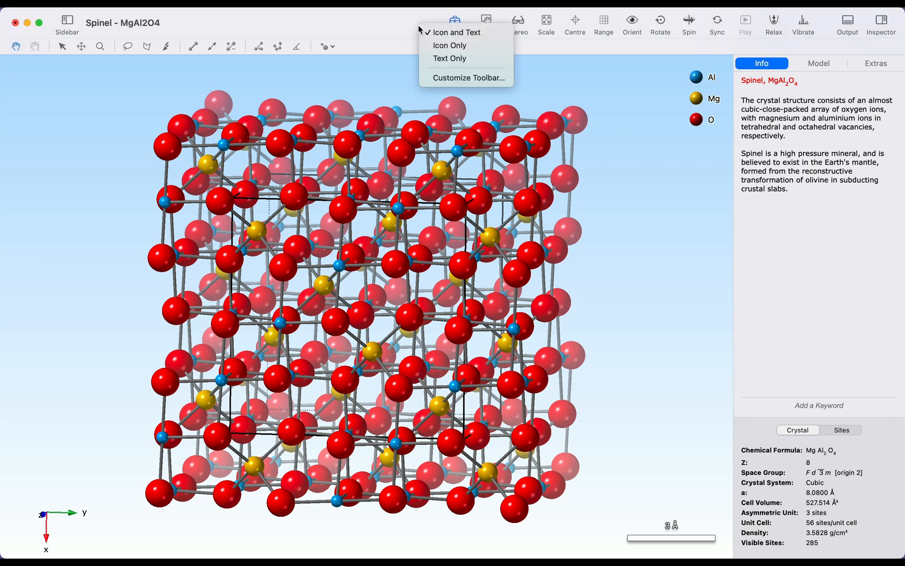
pyautogui.click(452, 79)
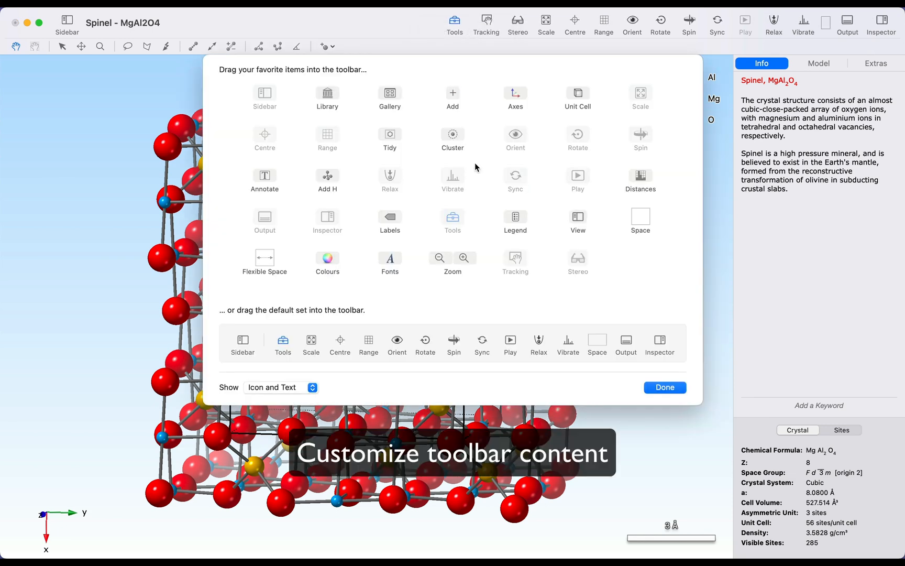
pyautogui.click(673, 387)
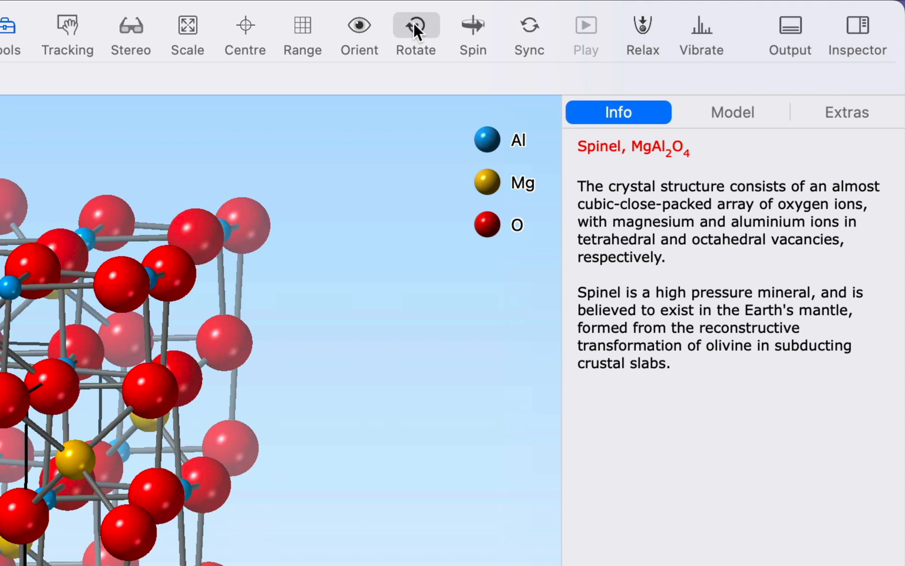
# - Detach the Rotate controls as a floating palette over the model and close the palette
pyautogui.click(414, 28)
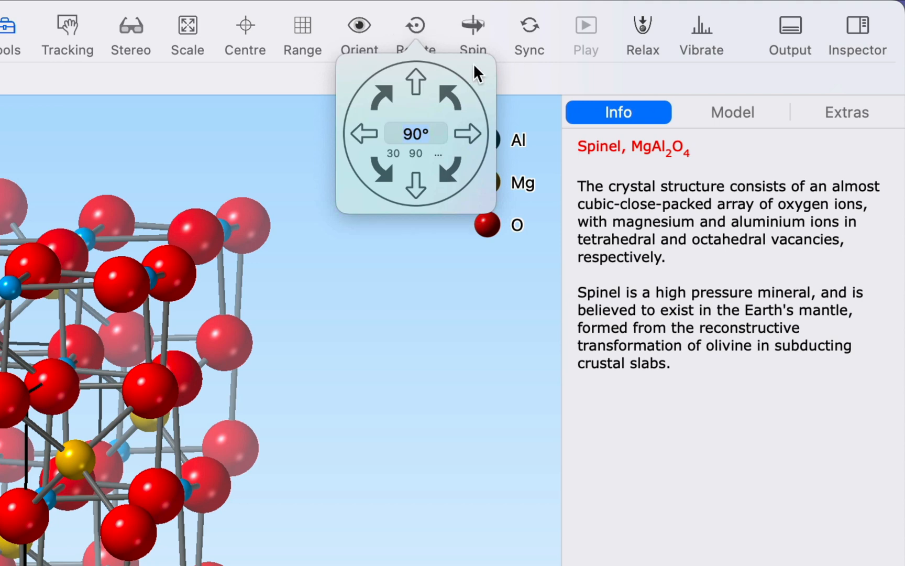
pyautogui.moveTo(474, 64); pyautogui.dragTo(505, 331)
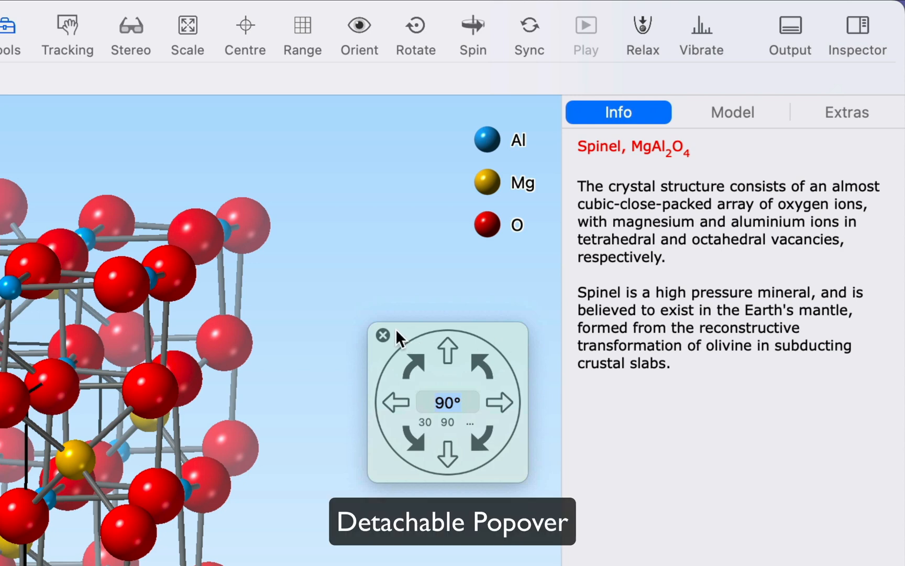
pyautogui.click(383, 335)
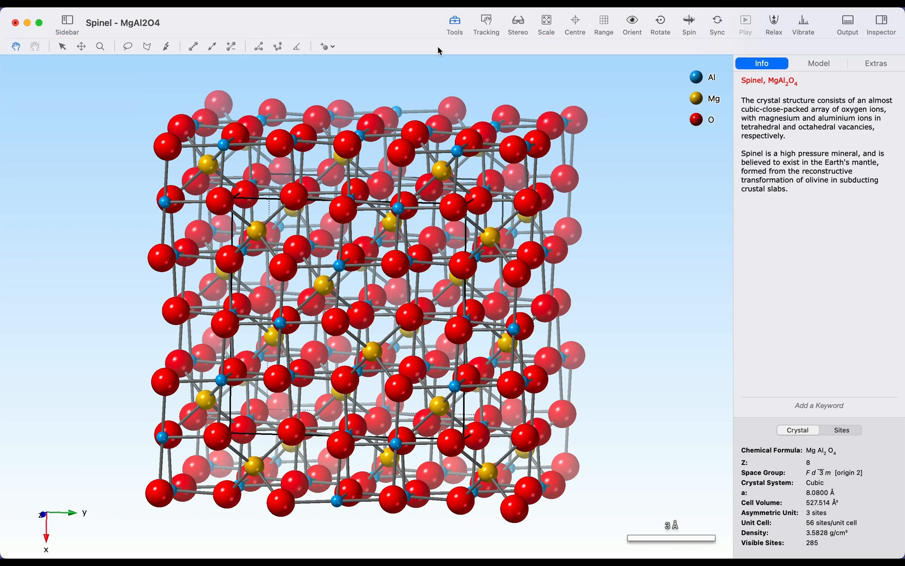
# - Hide the strip of model tools and show it again
pyautogui.click(456, 23)
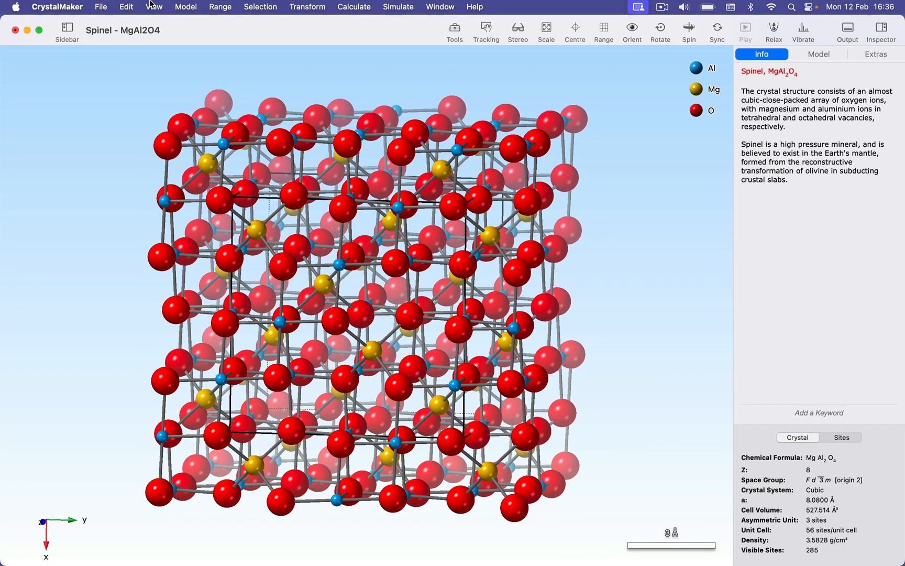
pyautogui.click(154, 7)
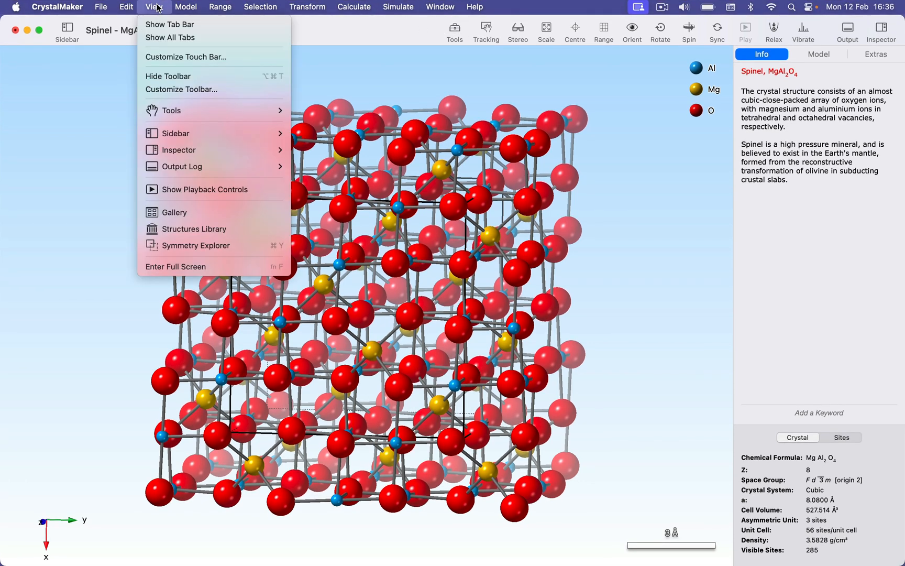
pyautogui.moveTo(193, 111)
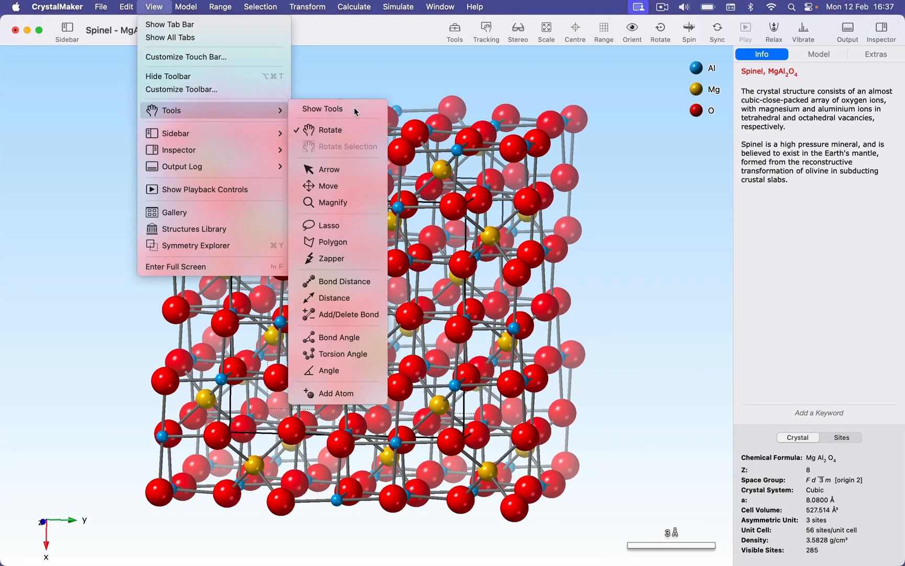
pyautogui.click(356, 110)
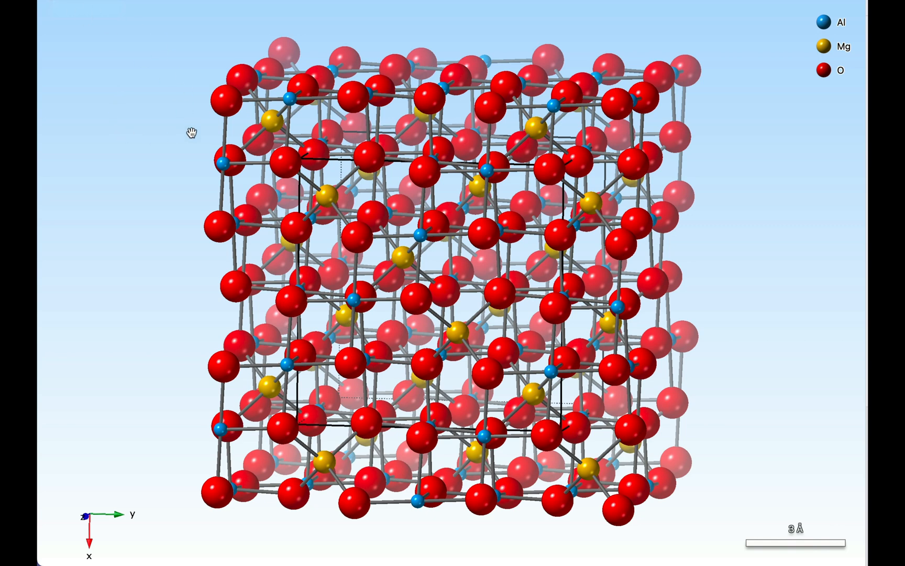
# - Rotate the spinel structure back and forth about a vertical axis to view it from different sides
pyautogui.moveTo(192, 133)
pyautogui.mouseDown()
pyautogui.moveTo(248, 136)
pyautogui.moveTo(192, 138)
pyautogui.moveTo(174, 131)
pyautogui.moveTo(176, 121)
pyautogui.moveTo(179, 133)
pyautogui.mouseUp()
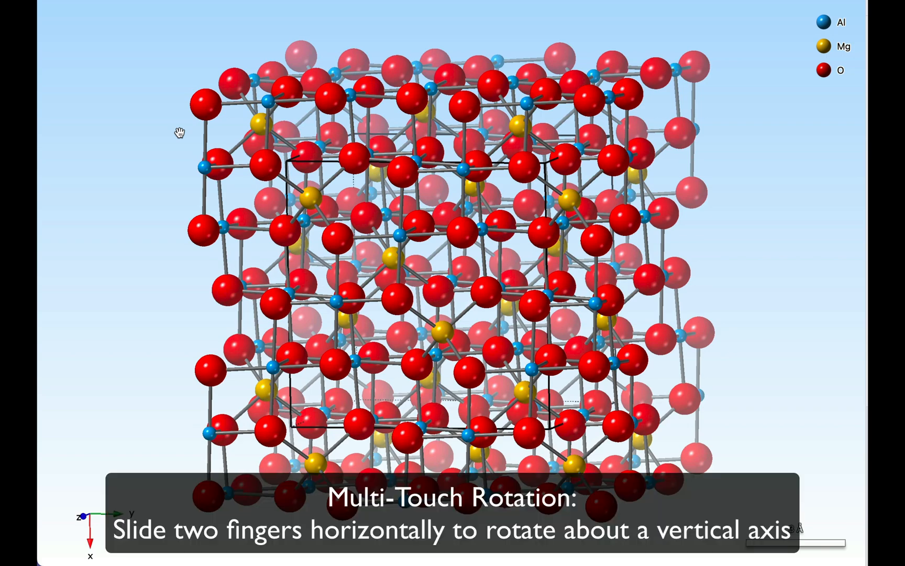
pyautogui.hscroll(10, 180, 133)
pyautogui.hscroll(-5, 179, 133)
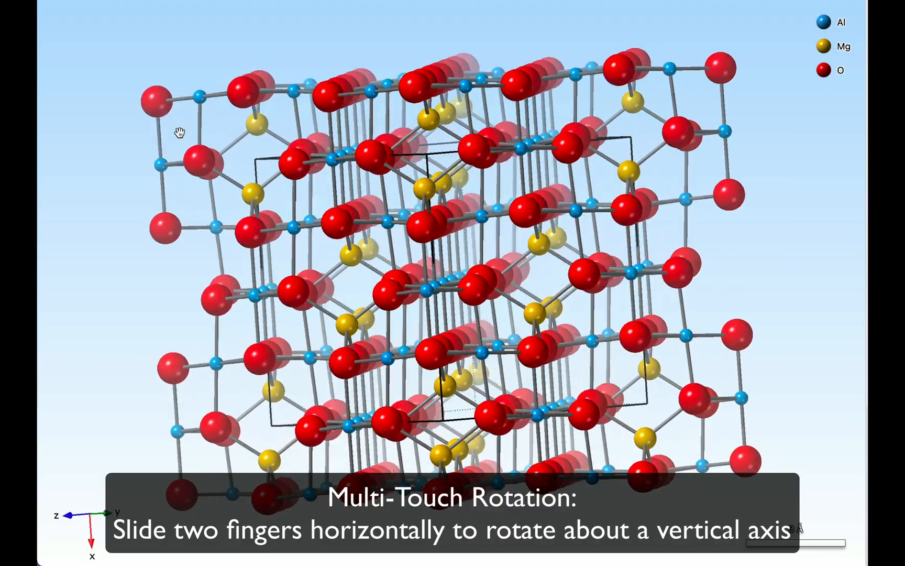
pyautogui.hscroll(-10, 180, 132)
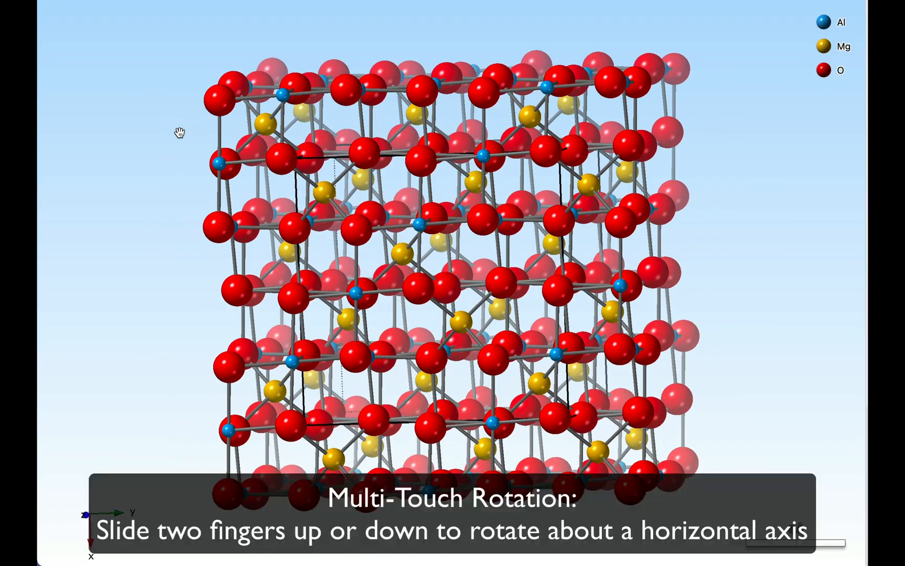
# - Rotate the spinel structure about a horizontal axis, then freely and about the axis out of the screen
pyautogui.scroll(-10, 180, 133)
pyautogui.scroll(10, 179, 132)
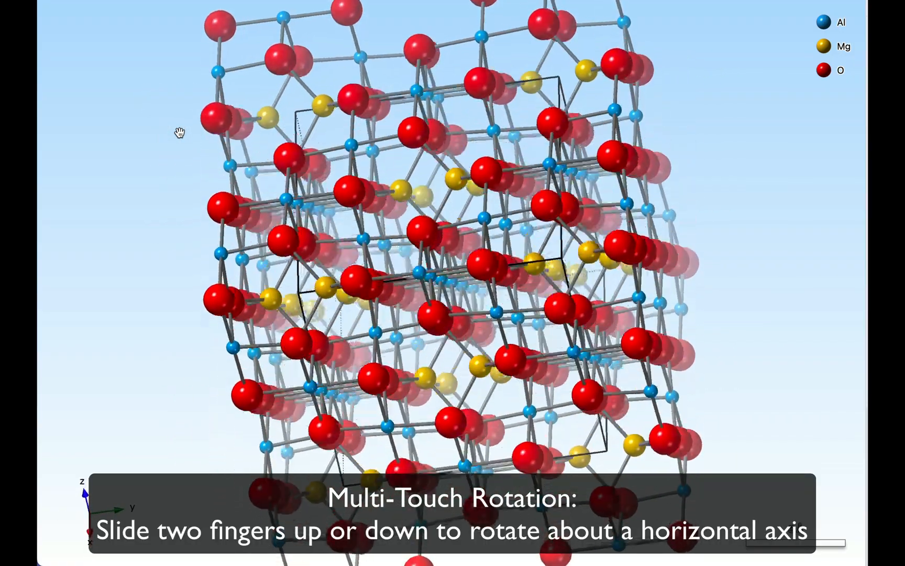
pyautogui.scroll(-3, 179, 133)
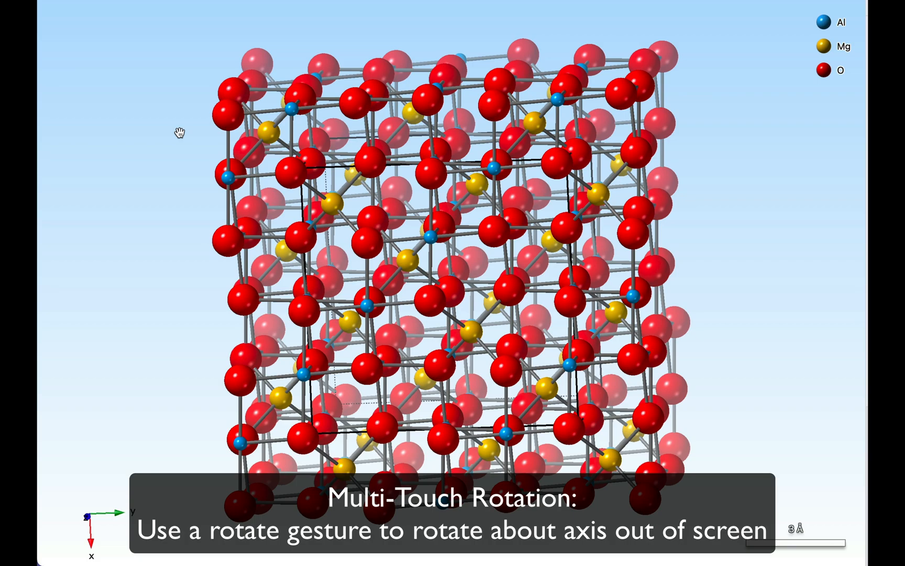
pyautogui.moveTo(180, 133); pyautogui.dragTo(145, 130)
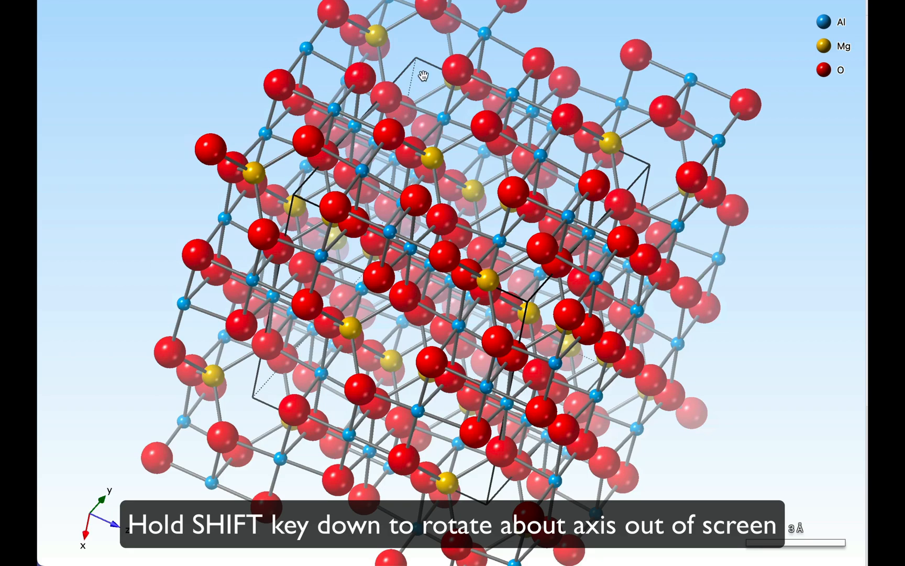
pyautogui.keyDown('shift'); pyautogui.moveTo(423, 76); pyautogui.dragTo(483, 132); pyautogui.keyUp('shift')
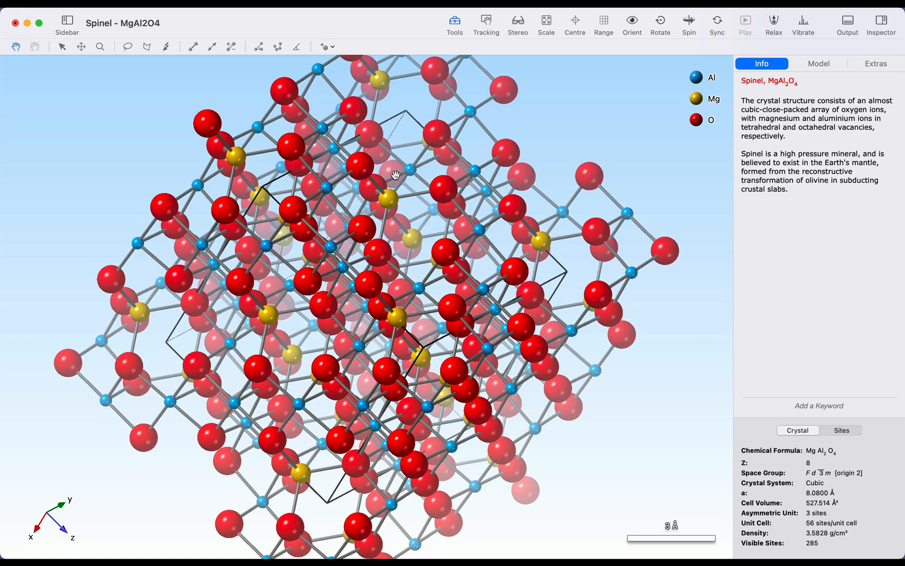
# - Orient the view along the [011] direction and rotate the structure 90° downward
pyautogui.click(634, 22)
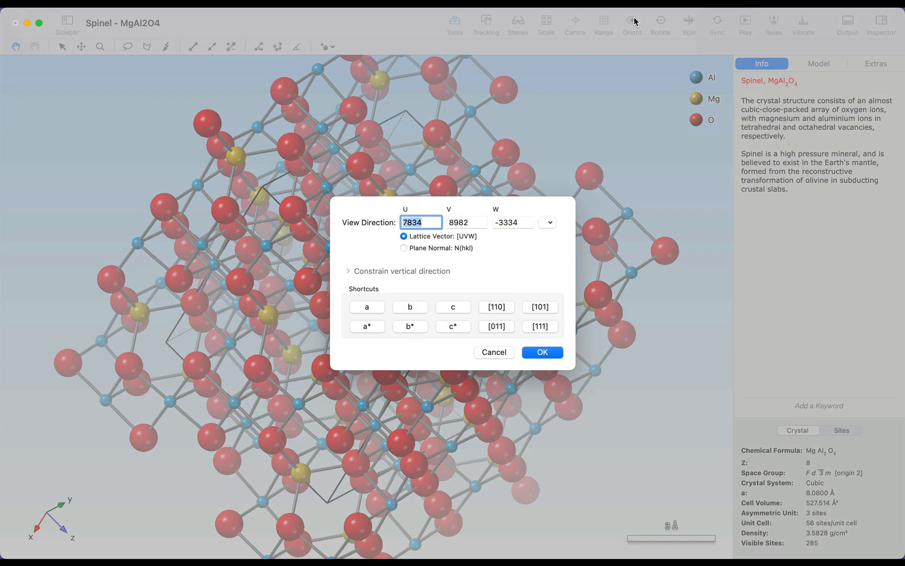
pyautogui.click(496, 326)
pyautogui.press('Return')
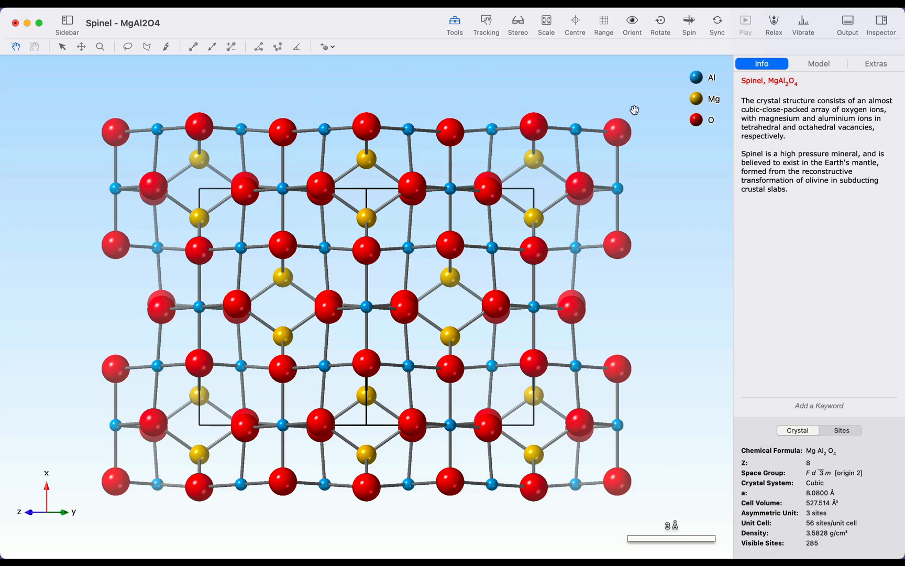
pyautogui.click(668, 24)
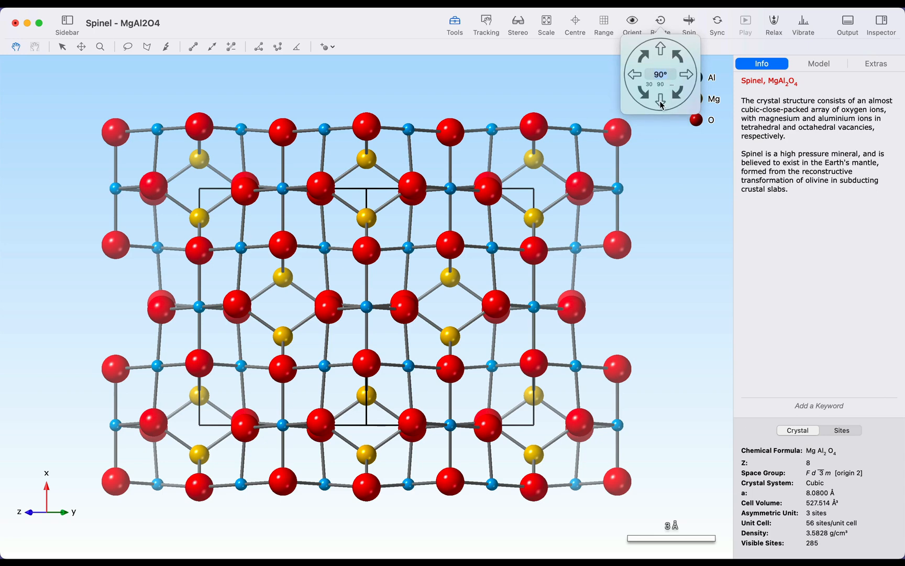
pyautogui.click(661, 102)
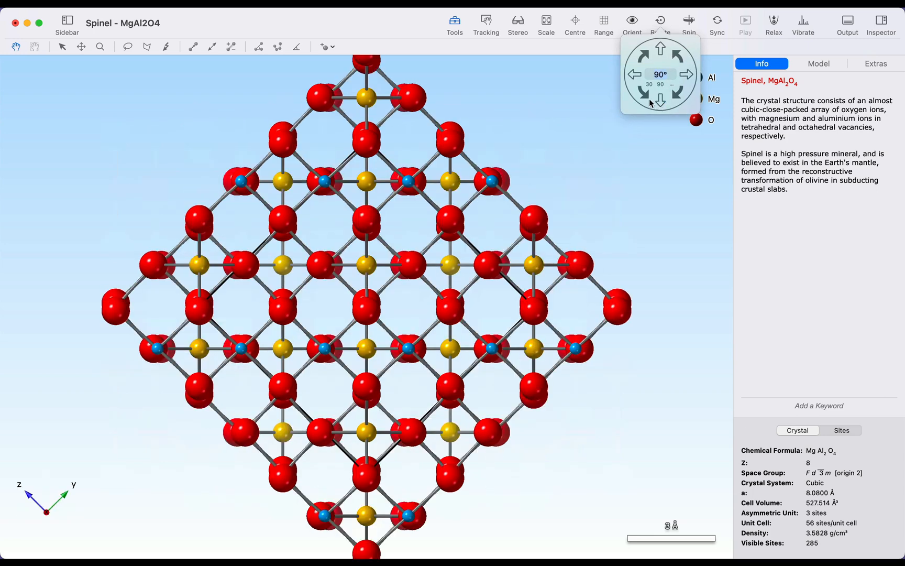
pyautogui.click(647, 152)
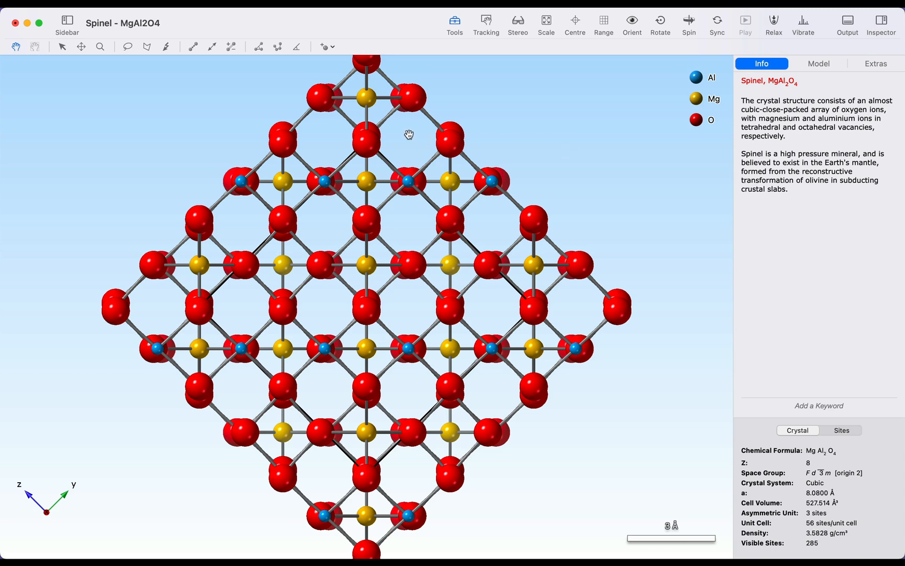
# - Show the structures list, select the Spinel entry, and switch to list view and back to thumbnail view
pyautogui.click(68, 21)
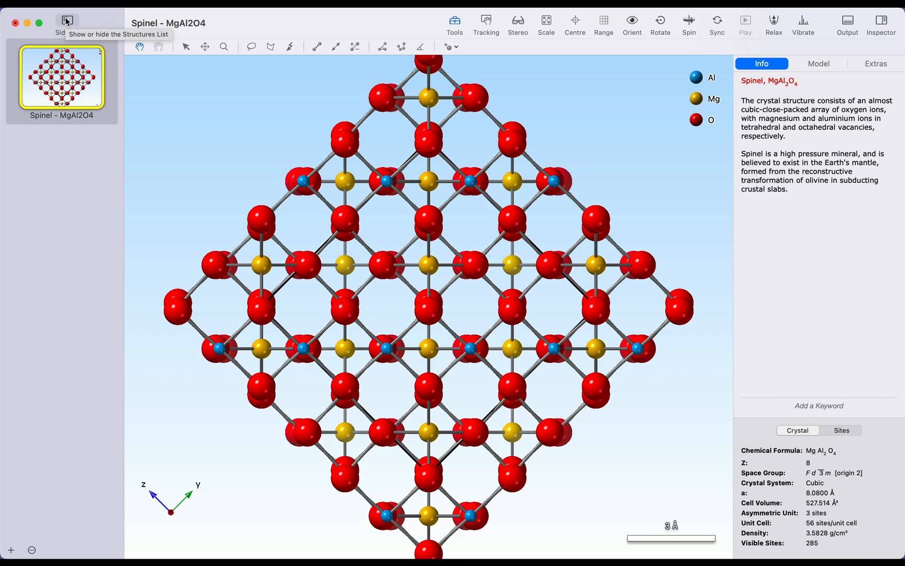
pyautogui.click(35, 74)
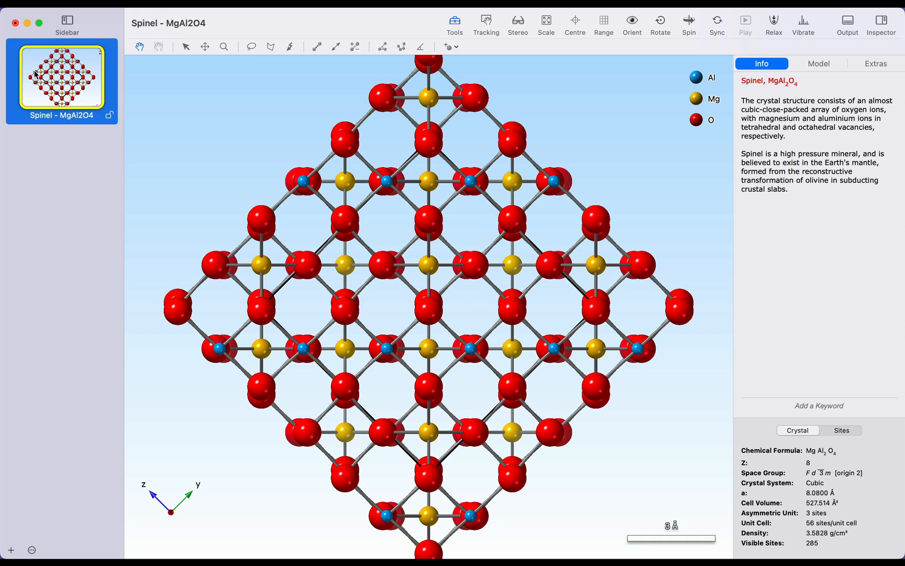
pyautogui.click(33, 550)
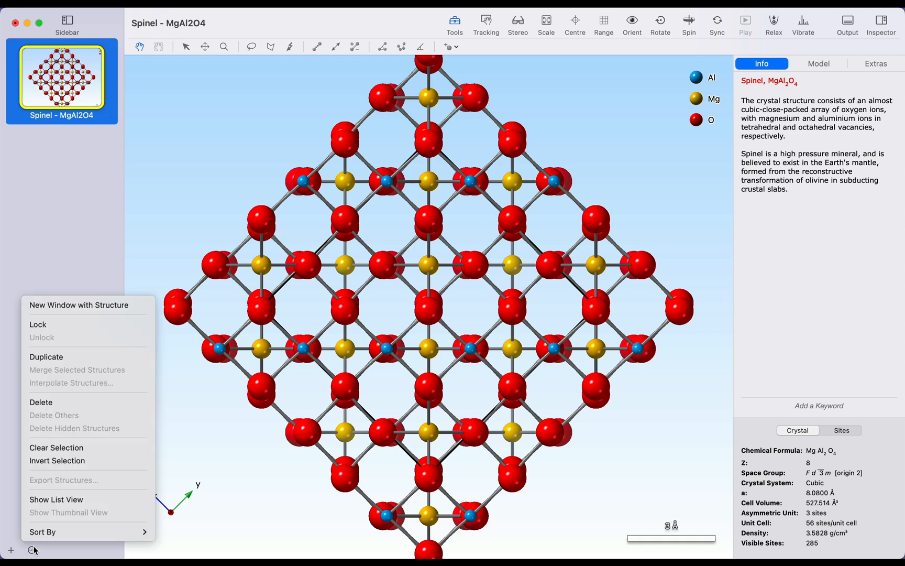
pyautogui.click(61, 500)
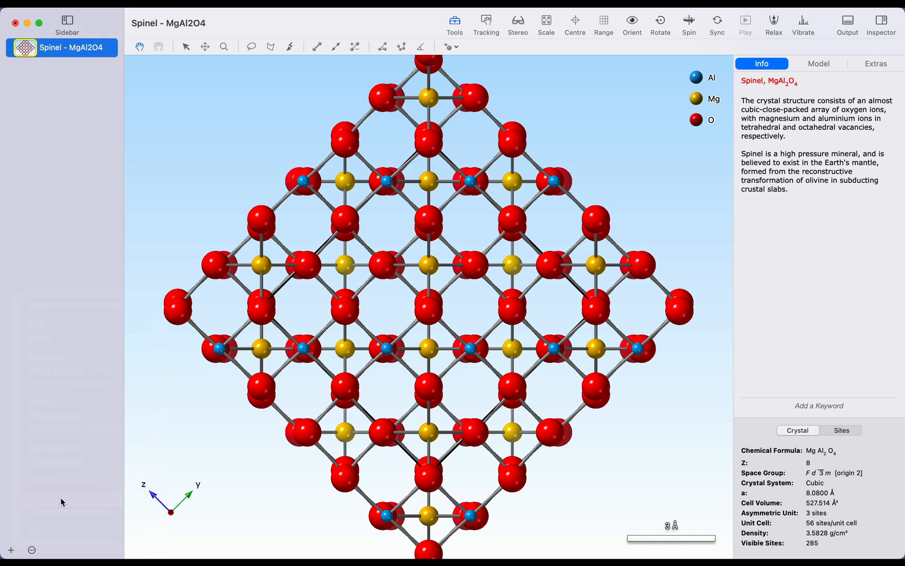
pyautogui.click(32, 551)
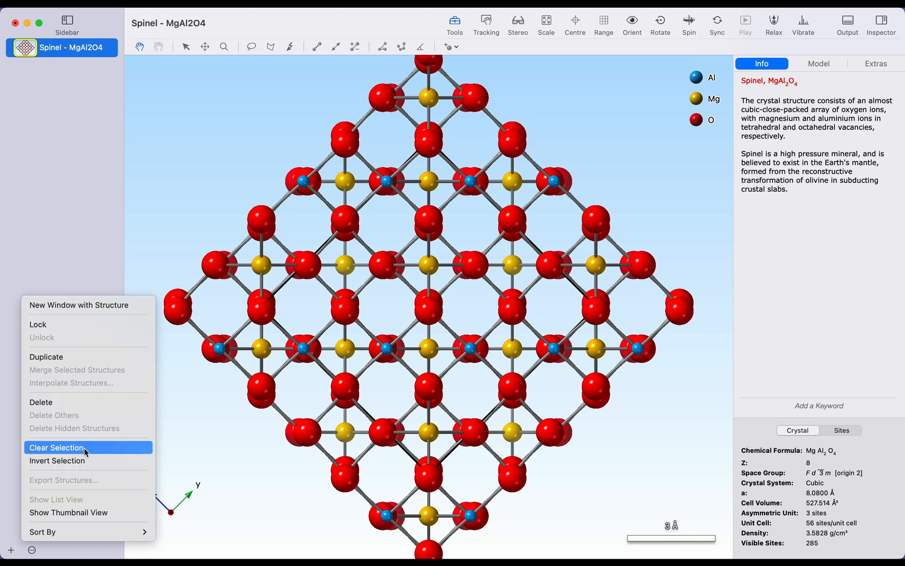
pyautogui.click(96, 513)
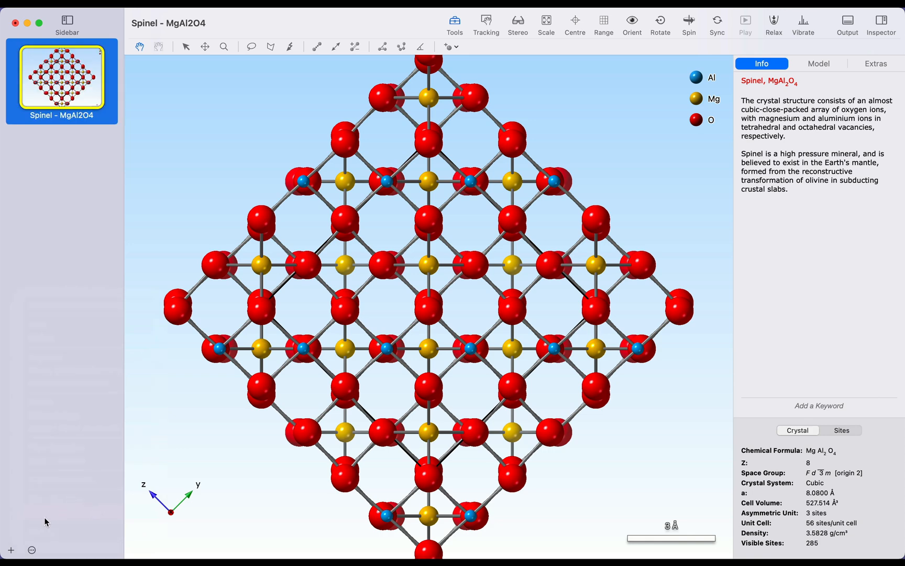
# - Check the options for adding a structure and hide the structures list
pyautogui.click(11, 552)
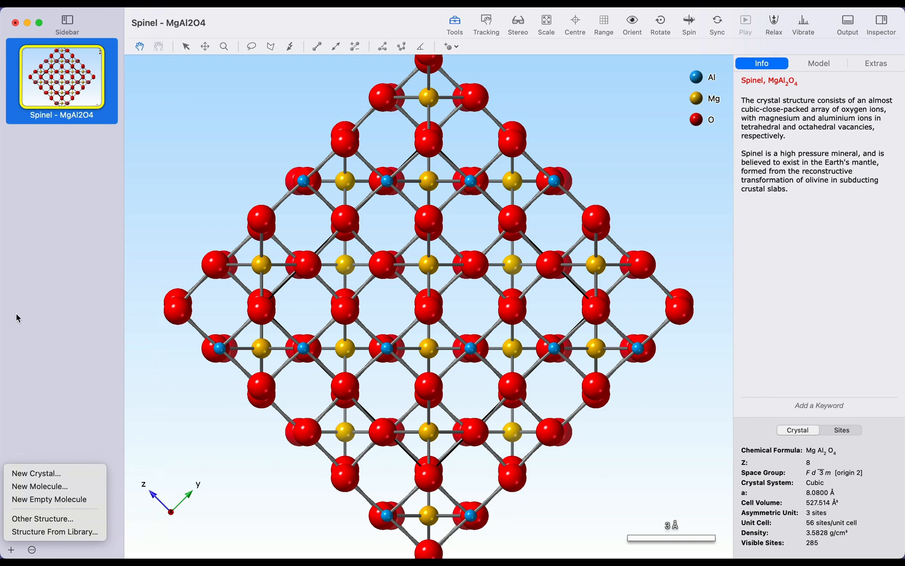
pyautogui.click(31, 289)
pyautogui.click(68, 21)
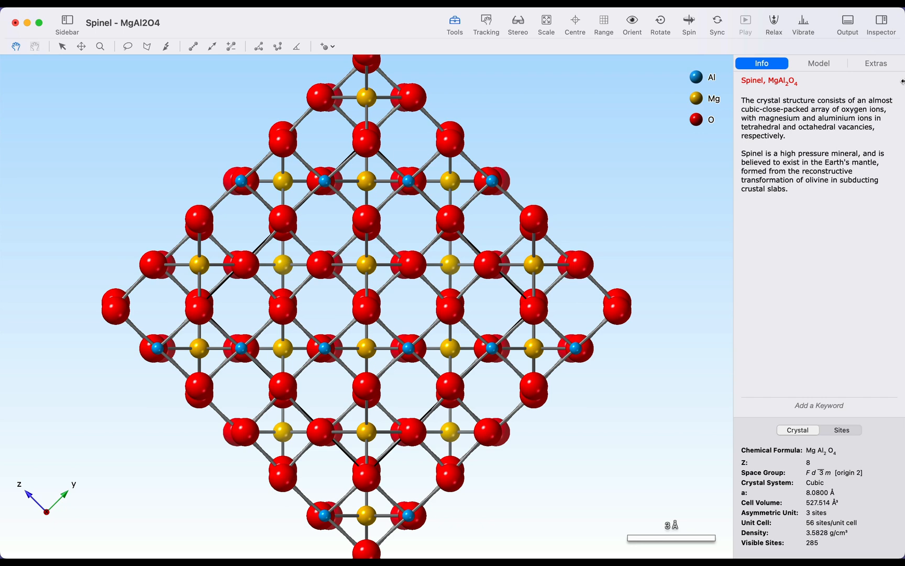
# - Hide the Inspector, slide the Inspector and Sidebar temporarily into view, and show the Inspector permanently again
pyautogui.click(882, 23)
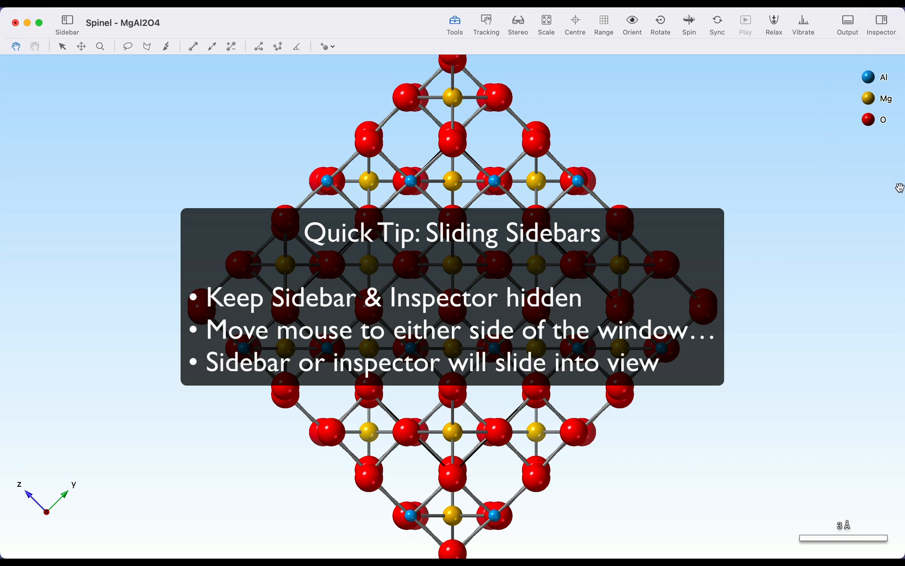
pyautogui.moveTo(901, 188)
pyautogui.moveTo(6, 171)
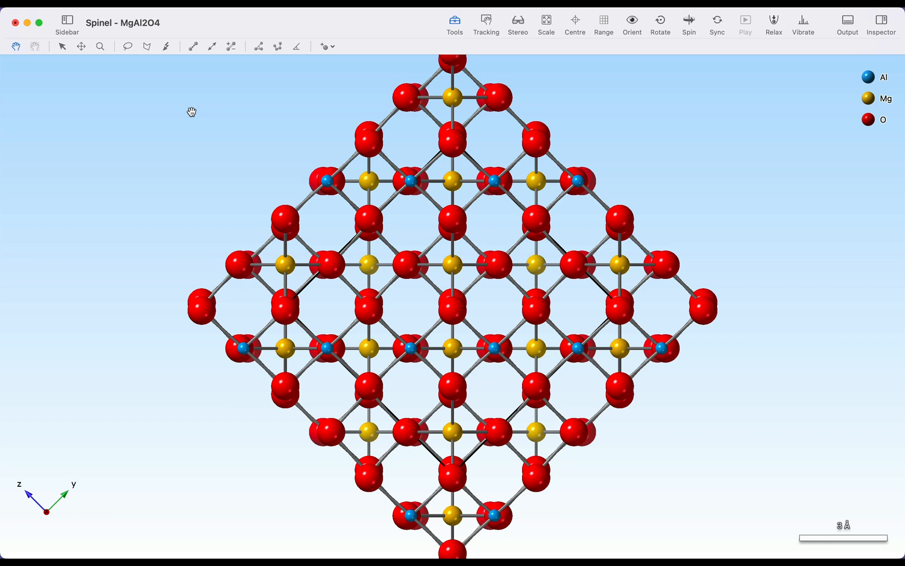
pyautogui.click(883, 23)
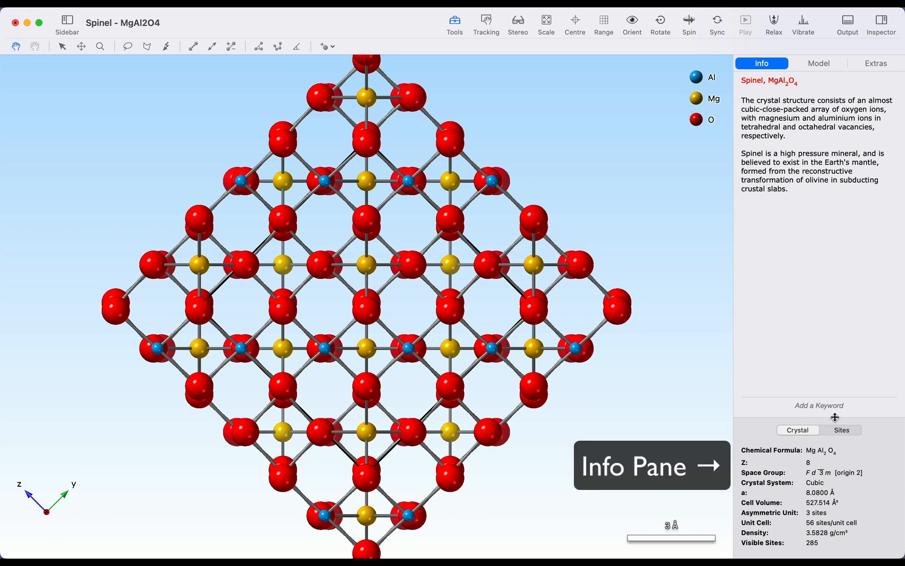
# - Enlarge the Inspector's lower information pane with the Crystal and Sites data
pyautogui.moveTo(835, 417); pyautogui.dragTo(839, 396)
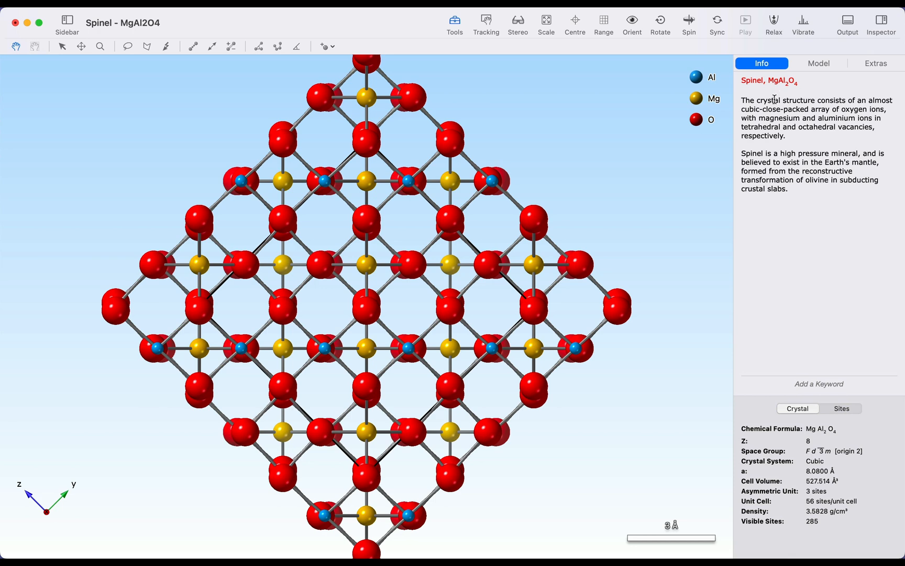
# - Make the words "crystal structure" bold in the first sentence of the spinel description
pyautogui.moveTo(775, 100); pyautogui.dragTo(801, 100)
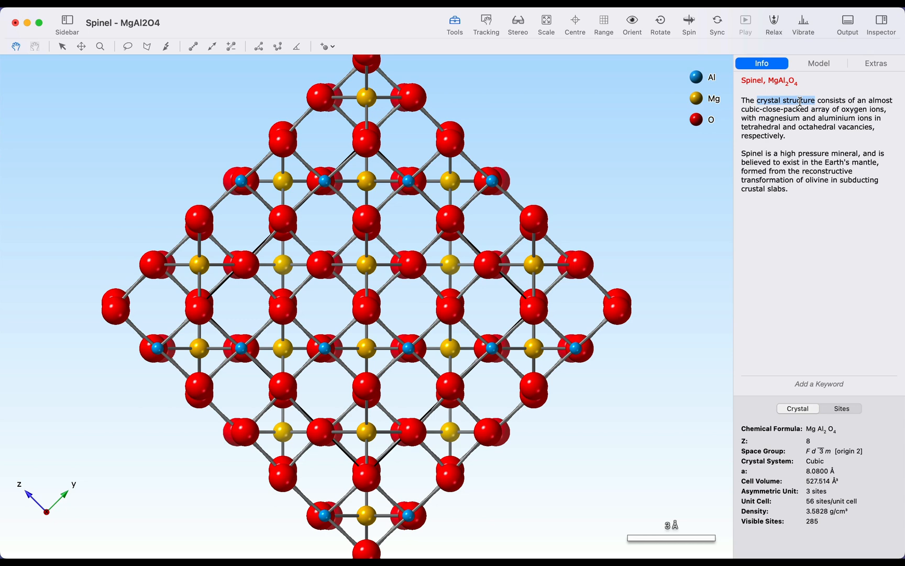
pyautogui.rightClick(801, 101)
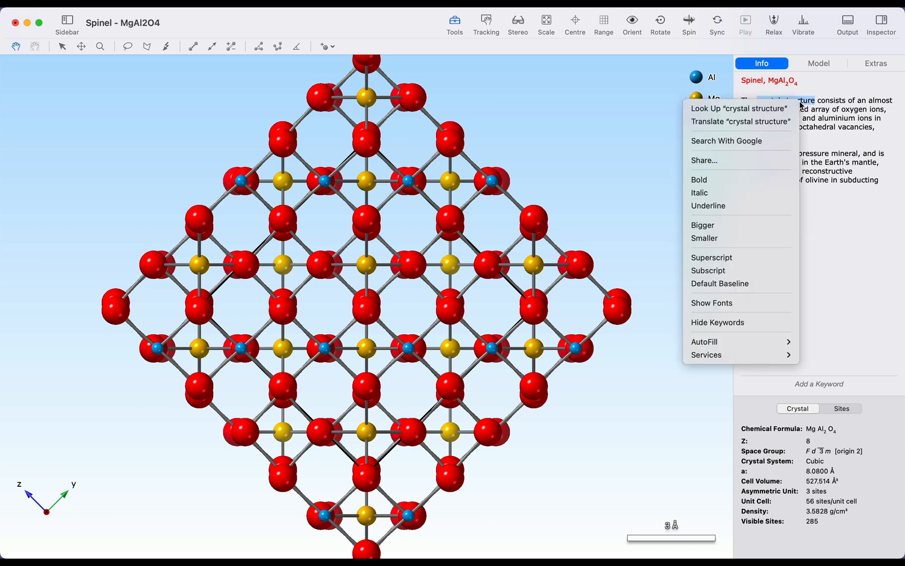
pyautogui.click(769, 180)
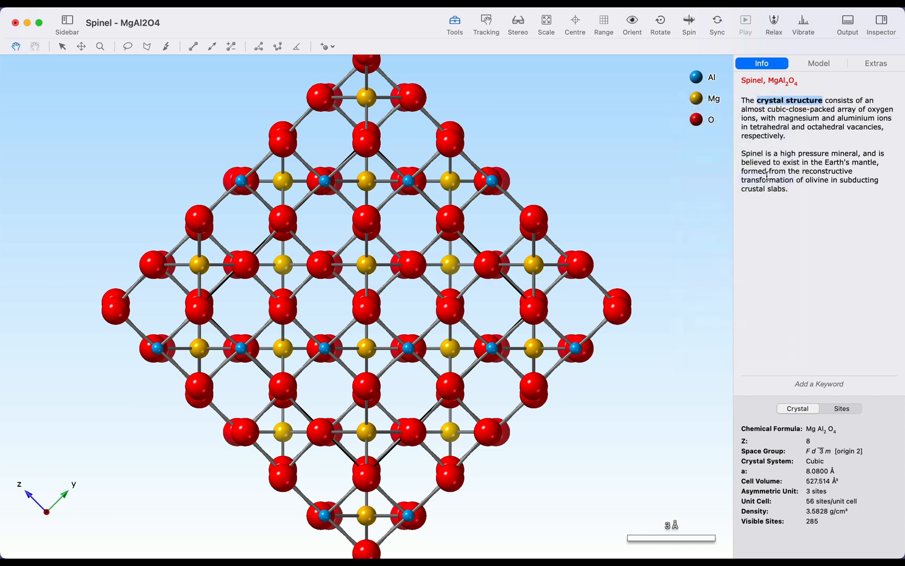
pyautogui.click(768, 177)
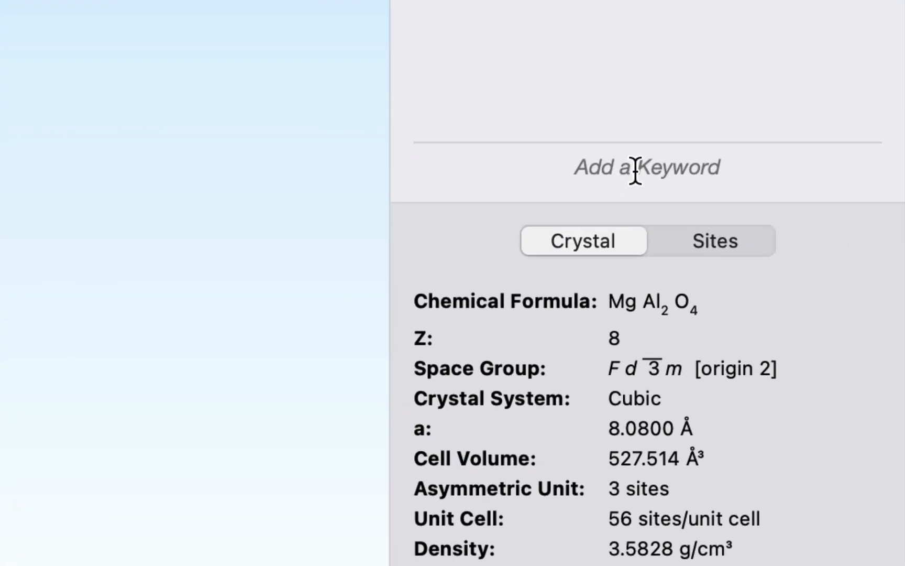
# - Add the keyword "Spinel Group" to the structure and delete that keyword again
pyautogui.write('Spinel ')
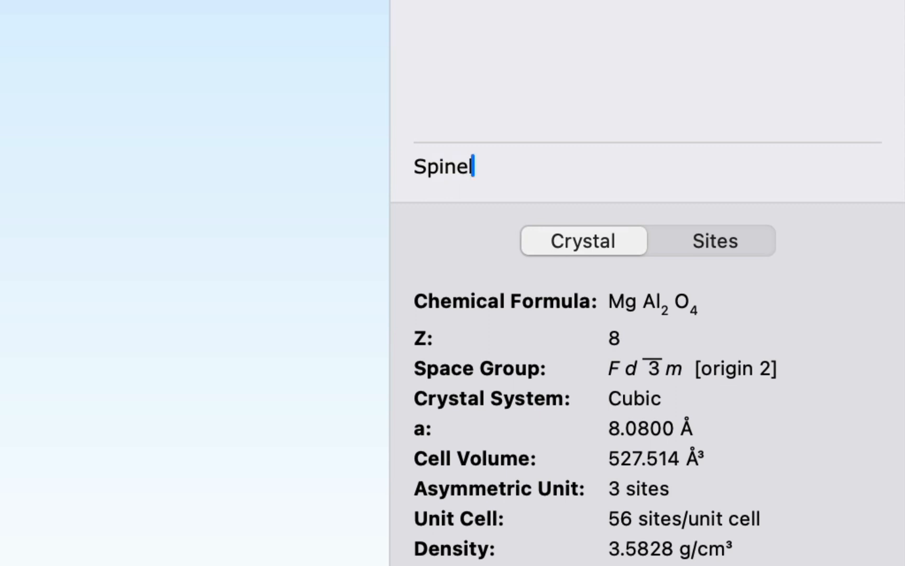
pyautogui.write('Group')
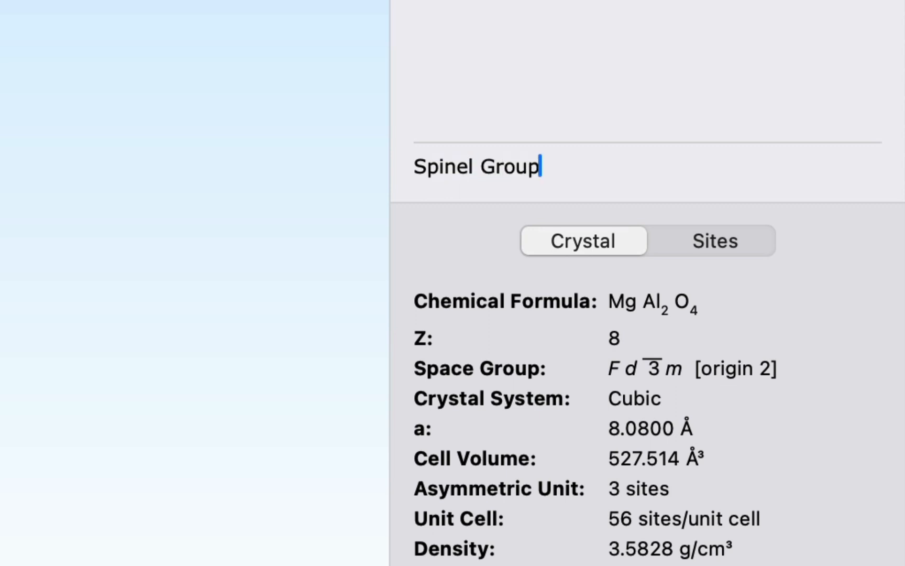
pyautogui.press('Return')
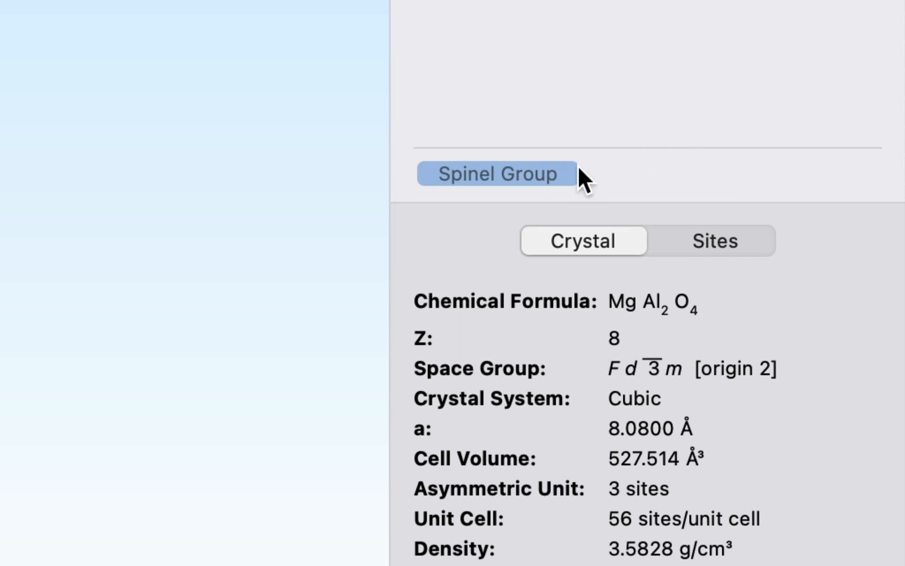
pyautogui.click(563, 168)
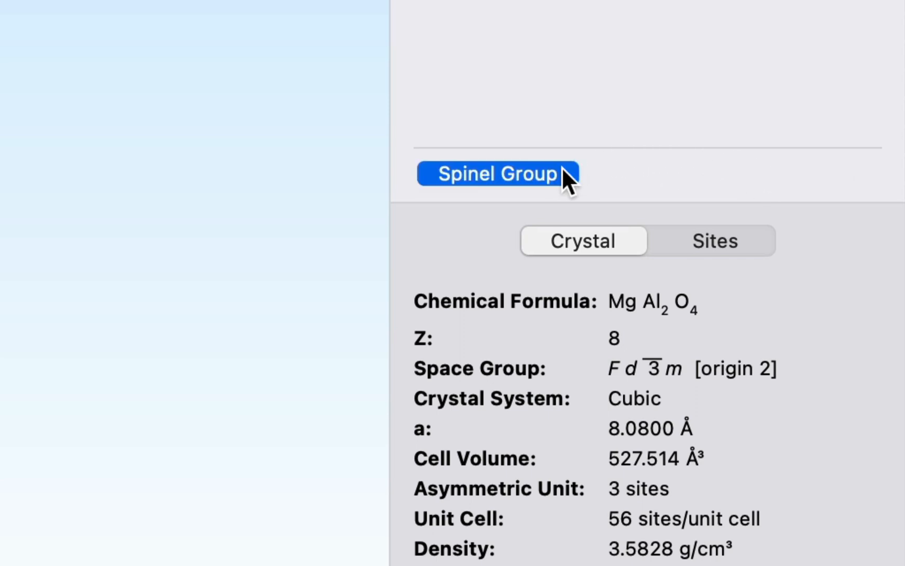
pyautogui.press('BackSpace')
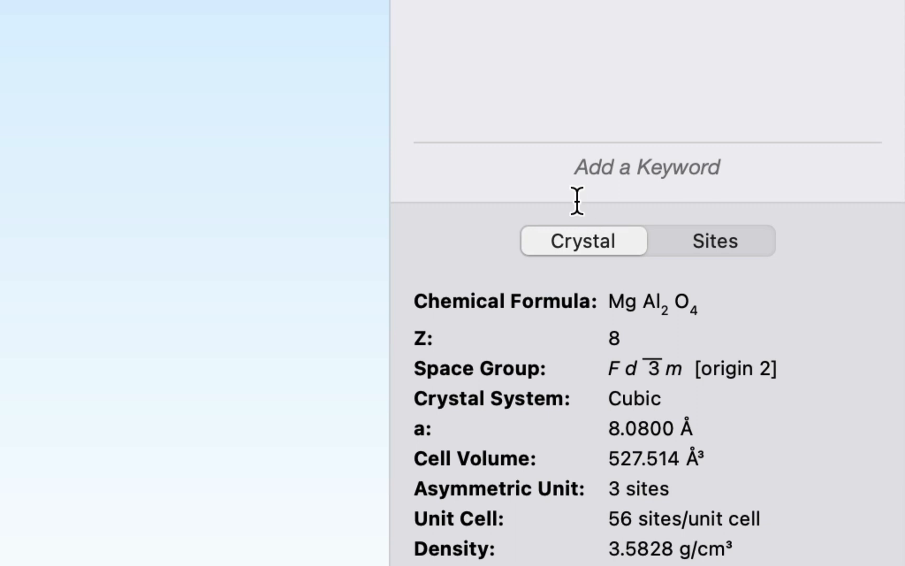
# - Enlarge the Inspector's lower information pane further and switch it to the Sites data
pyautogui.moveTo(576, 202); pyautogui.dragTo(575, 88)
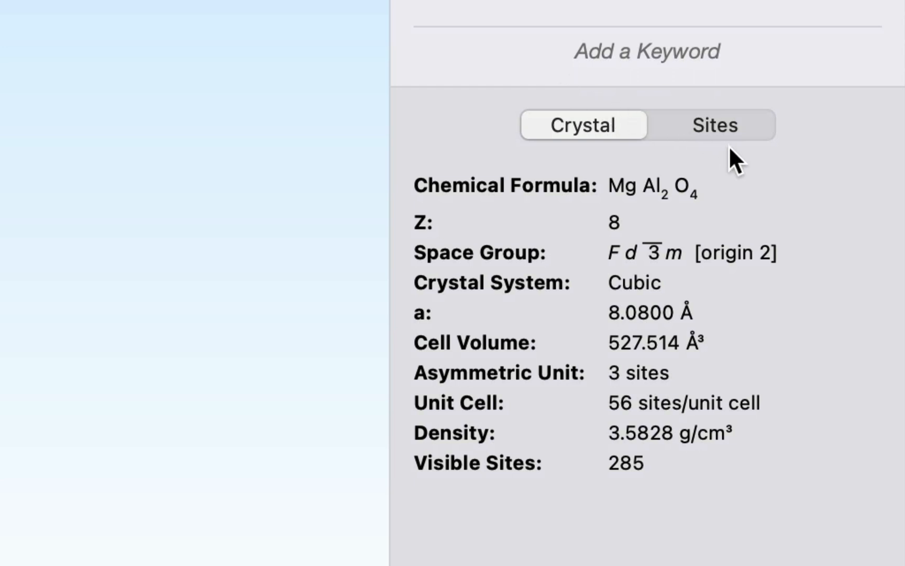
pyautogui.click(739, 129)
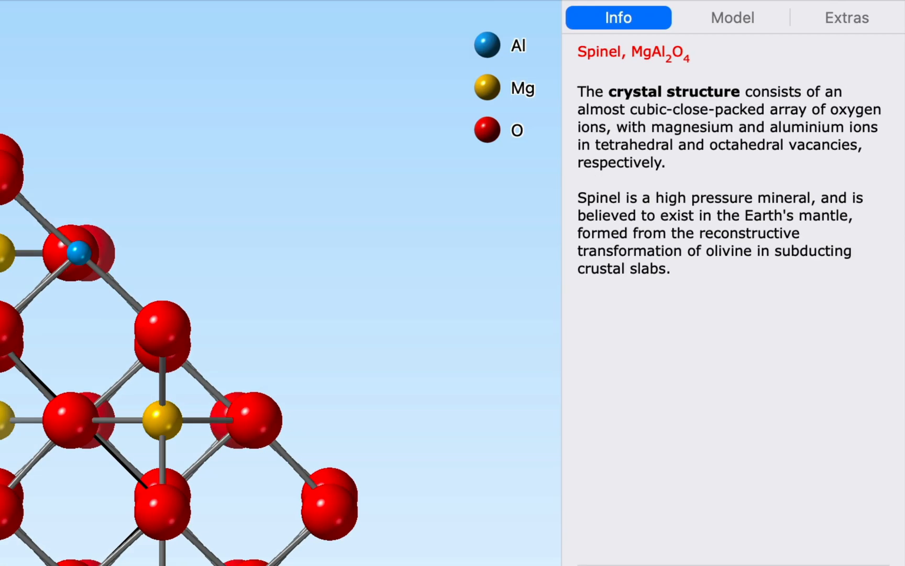
# - Show the Model Inspector, look through its Bonds, Planes and Volume lists, and return to the Atoms list
pyautogui.click(752, 15)
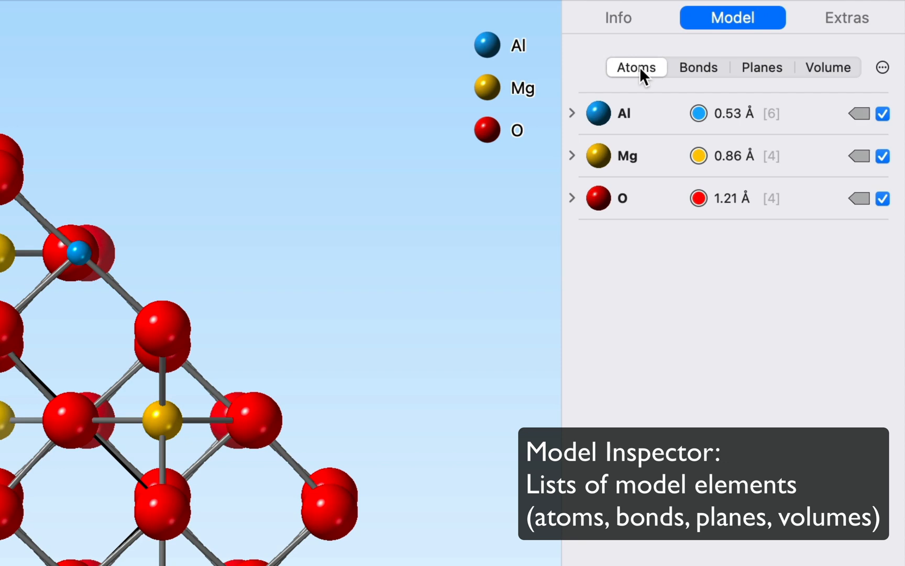
pyautogui.click(684, 70)
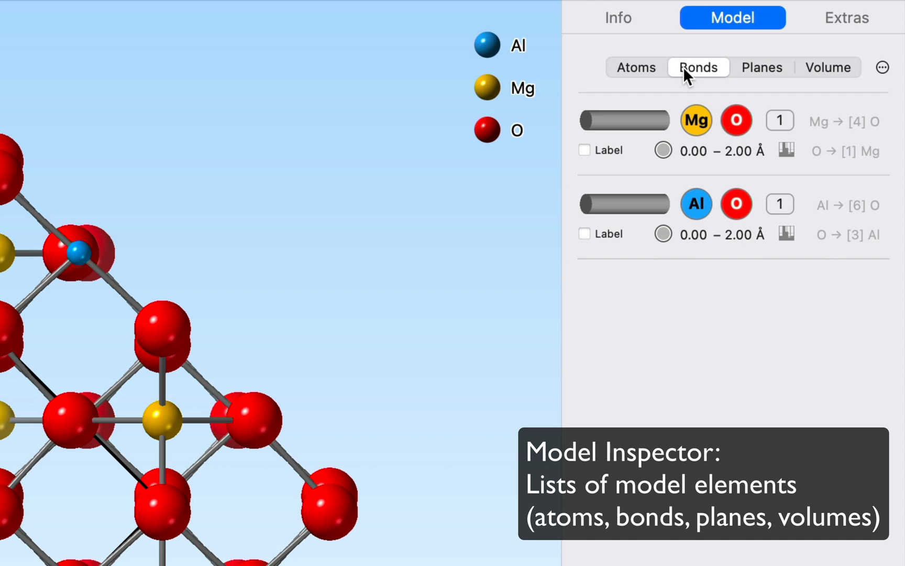
pyautogui.click(755, 74)
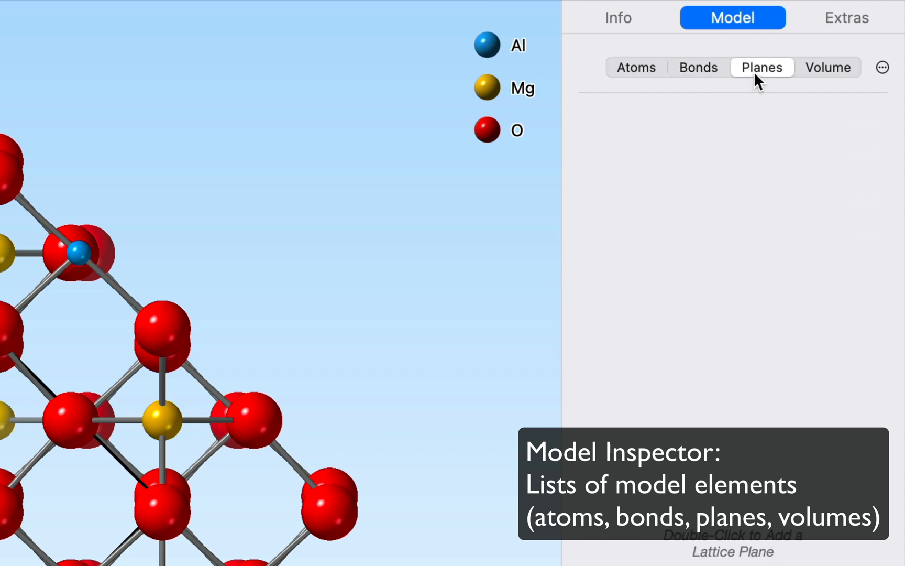
pyautogui.click(819, 75)
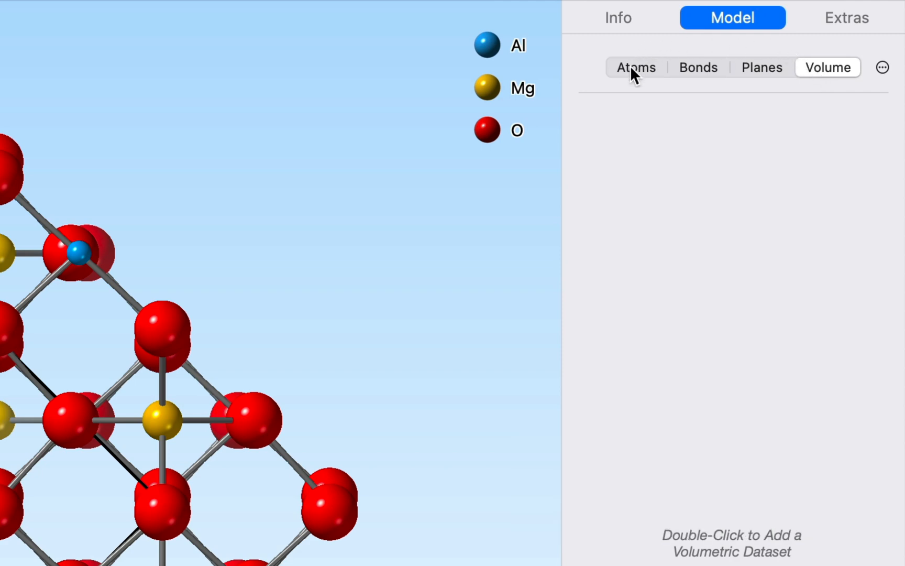
pyautogui.click(630, 67)
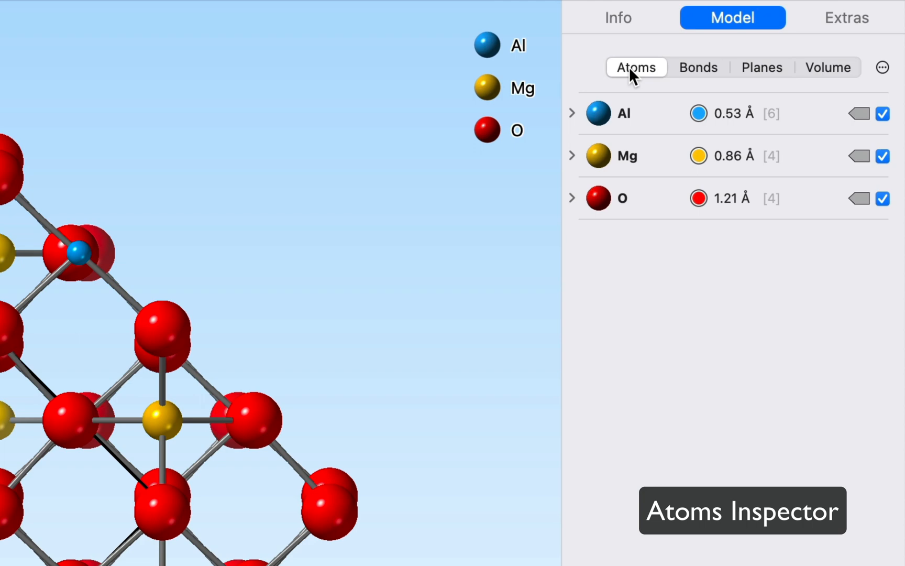
# - Expand the Al, Mg and O groups in the Atoms list to examine their individual sites, and collapse them again
pyautogui.click(571, 113)
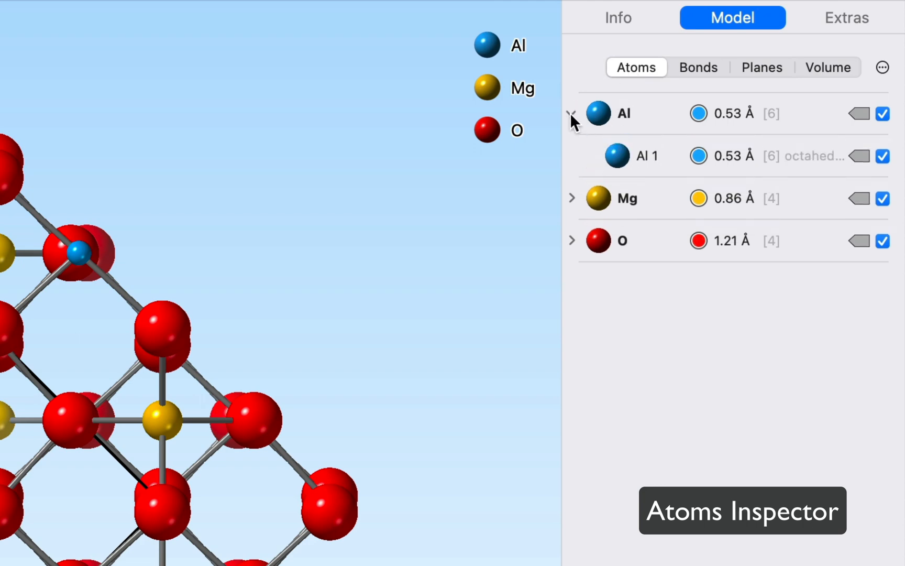
pyautogui.click(574, 199)
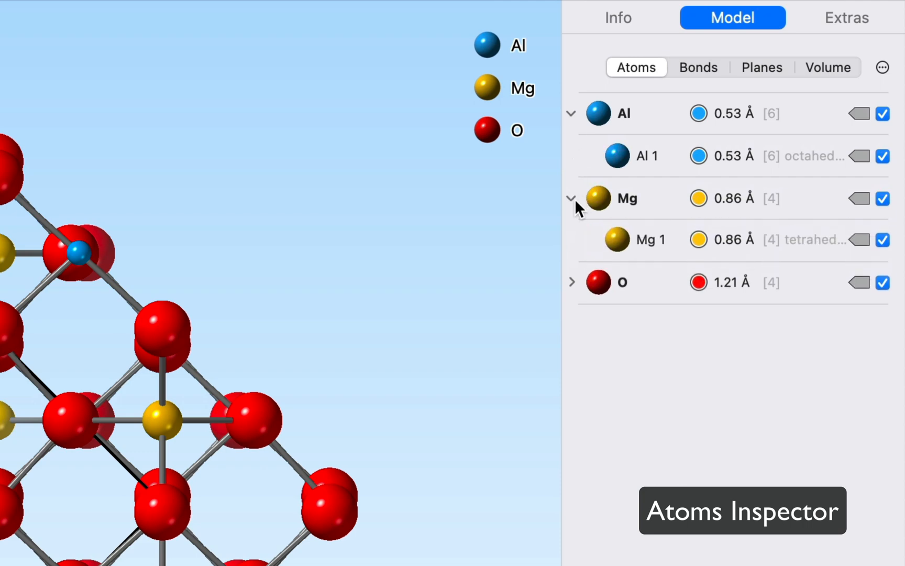
pyautogui.click(573, 283)
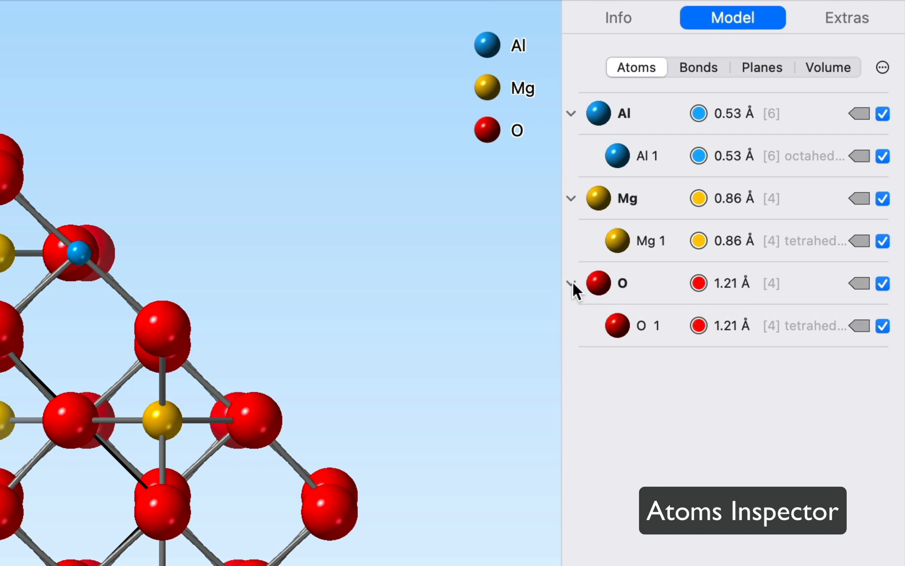
pyautogui.click(570, 113)
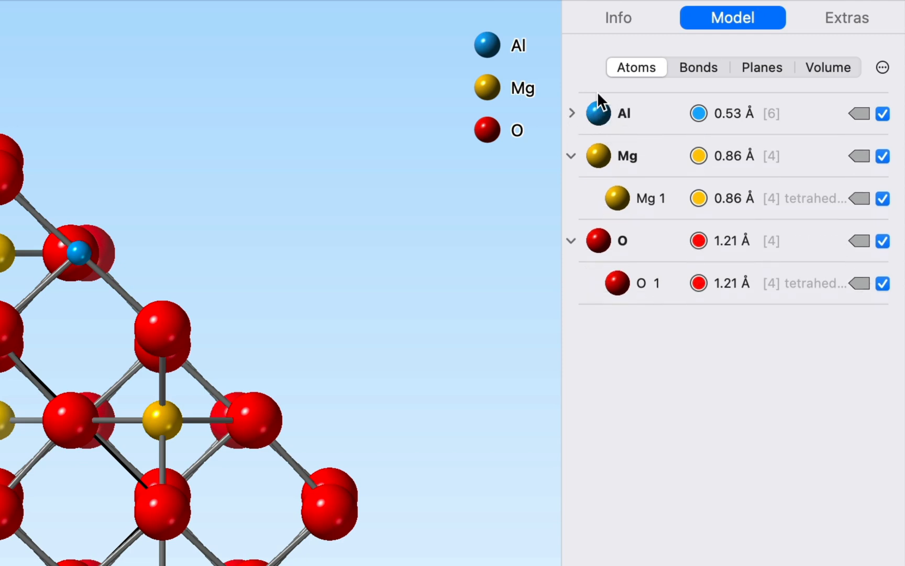
pyautogui.click(573, 158)
pyautogui.click(573, 190)
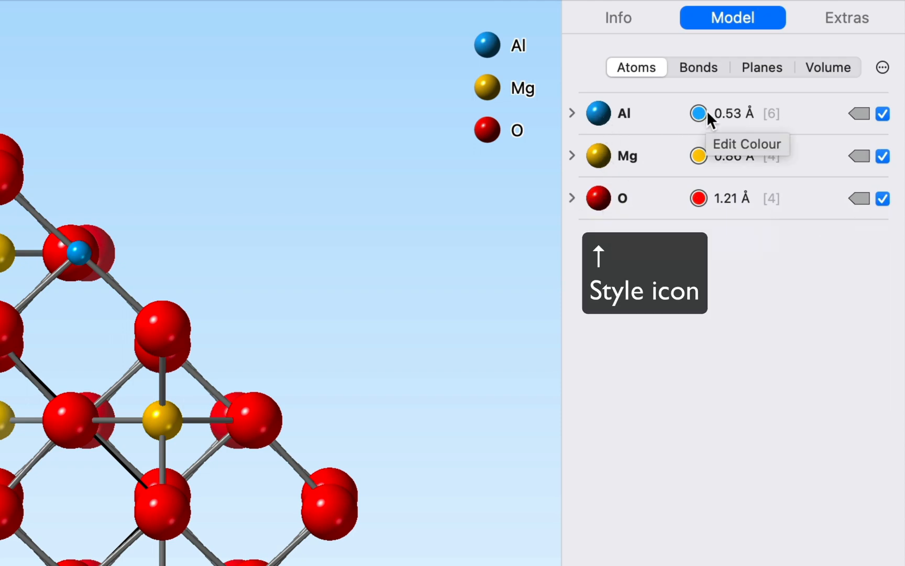
# - Give the Al atoms the filled 2D smiley-face style, and return them to the solid 3D sphere style
pyautogui.click(598, 108)
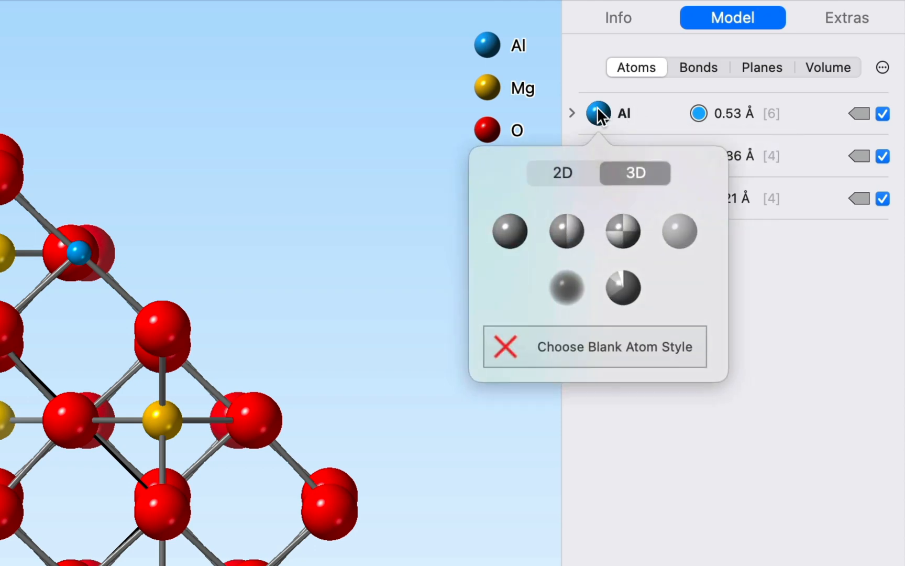
pyautogui.click(568, 175)
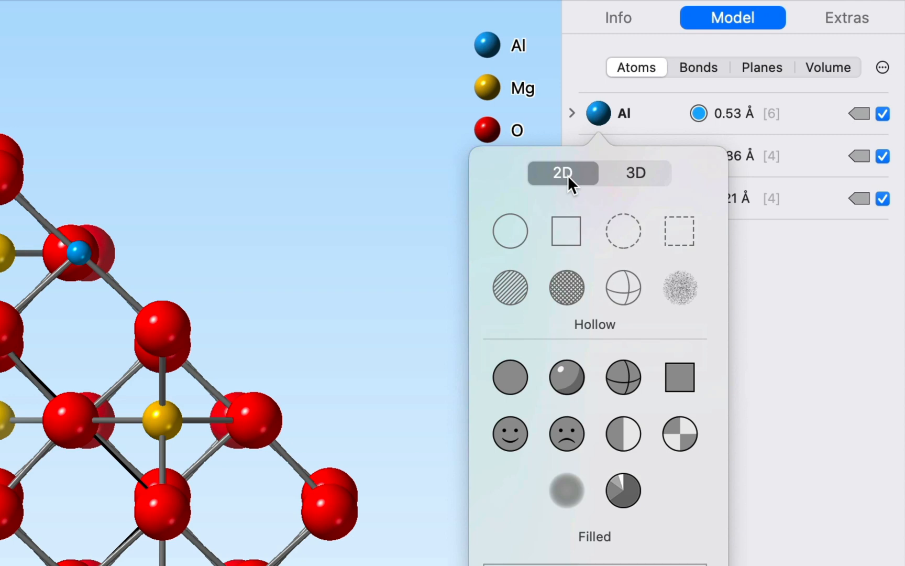
pyautogui.click(512, 438)
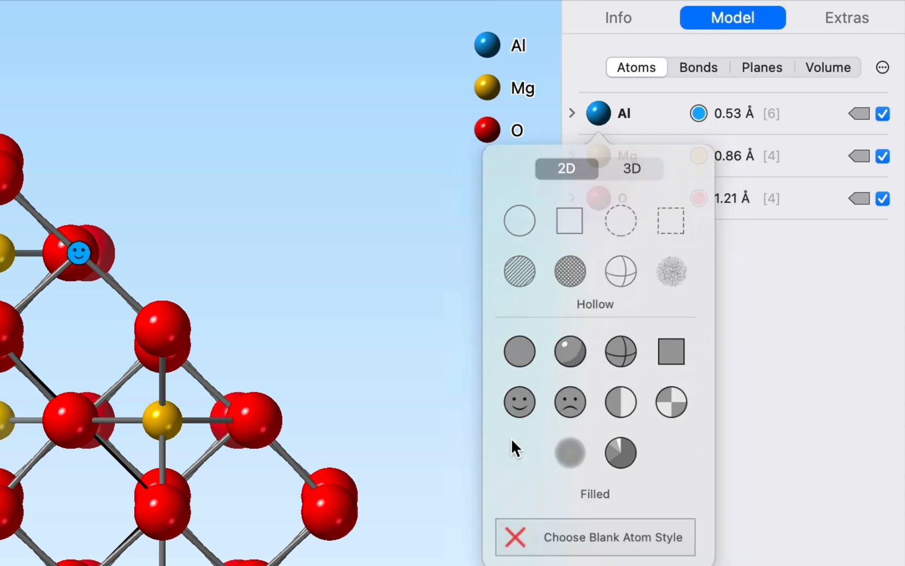
pyautogui.click(601, 113)
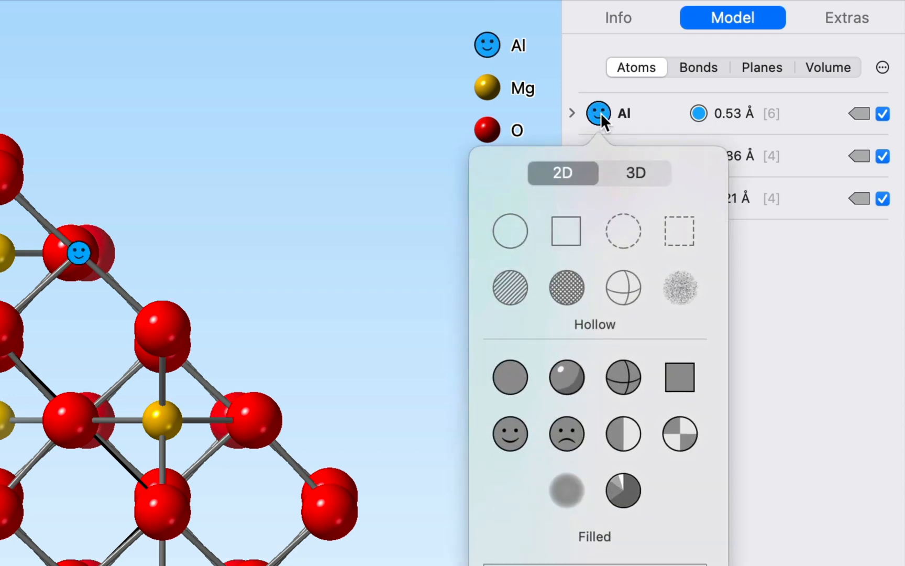
pyautogui.click(629, 174)
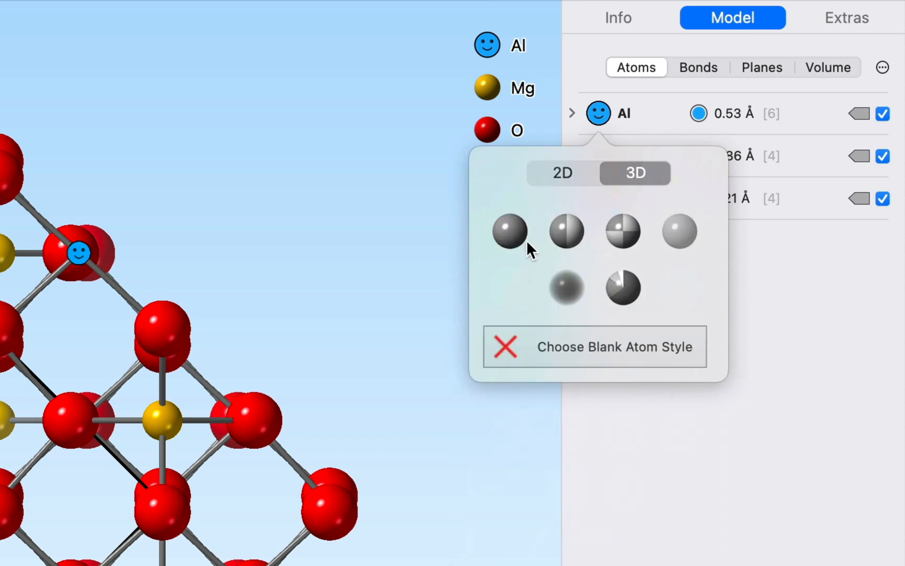
pyautogui.click(510, 237)
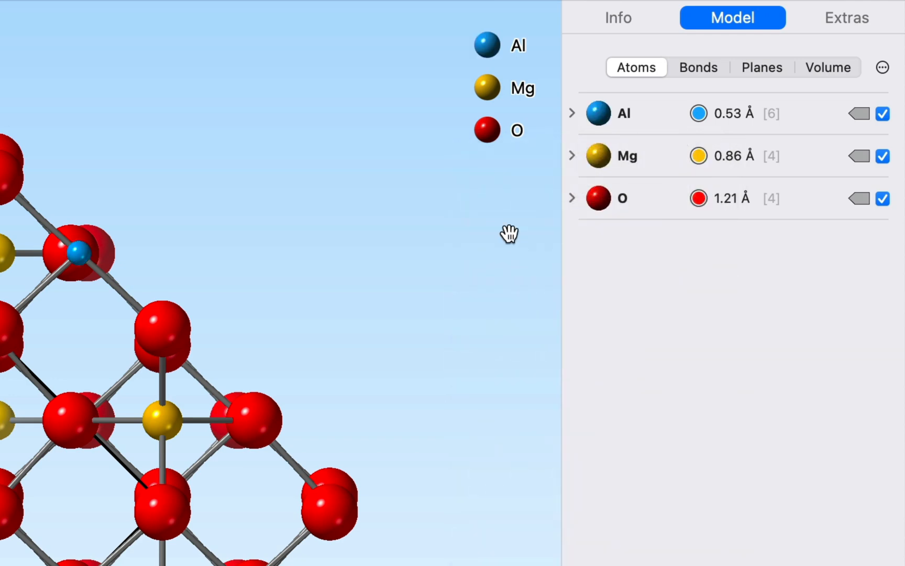
# - Change the colour of the Al atoms to bright green
pyautogui.click(703, 114)
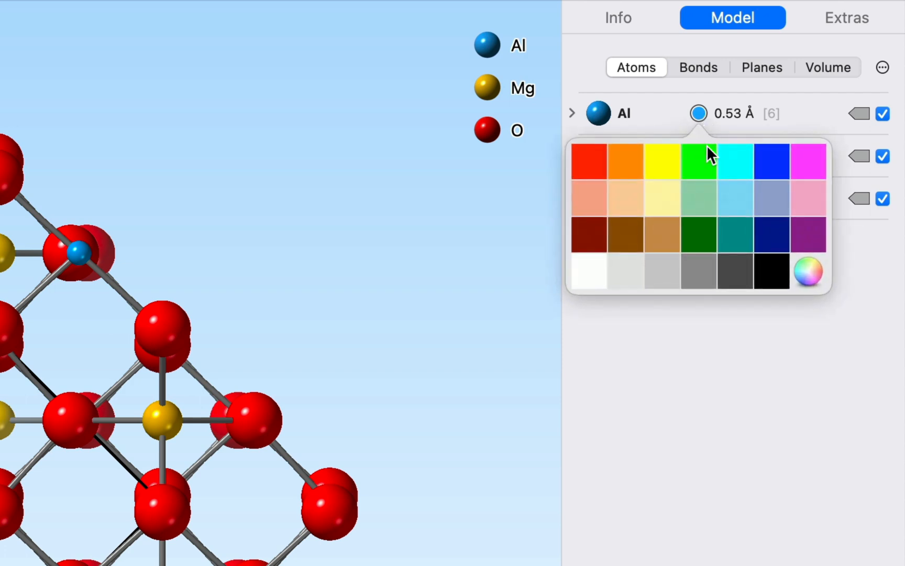
pyautogui.click(710, 165)
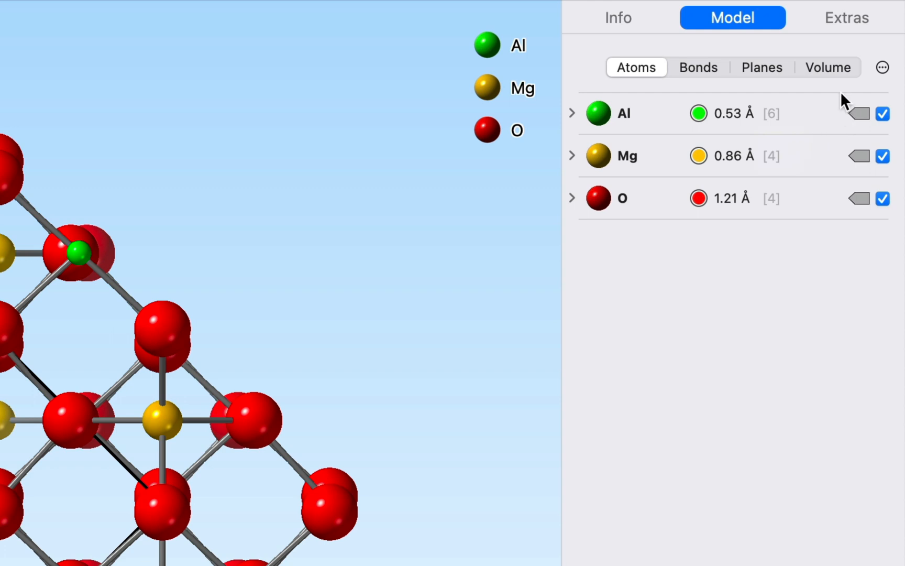
# - Try the label control for Al, and hide and show the Al atoms several times, leaving them visible
pyautogui.click(859, 113)
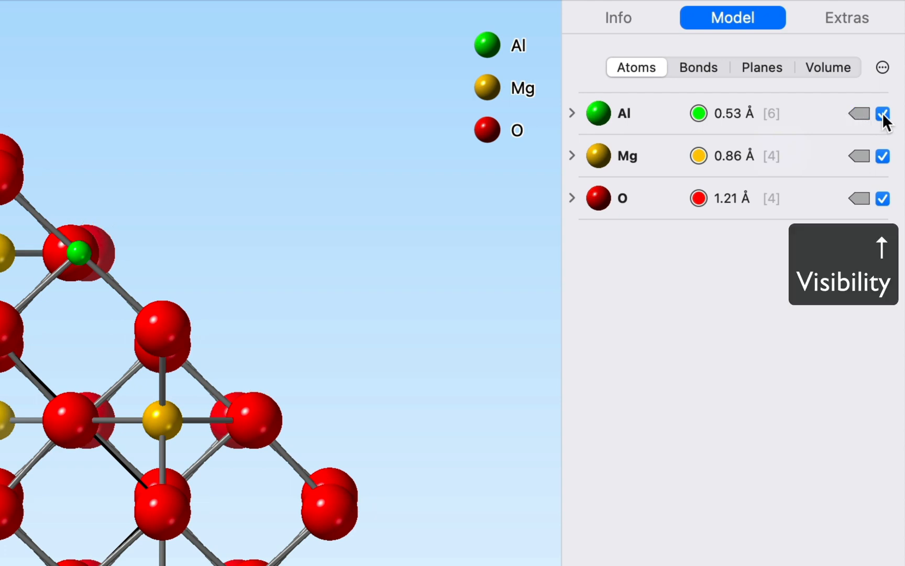
pyautogui.click(882, 115)
pyautogui.click(884, 115)
pyautogui.click(883, 115)
pyautogui.click(883, 115)
pyautogui.click(883, 115)
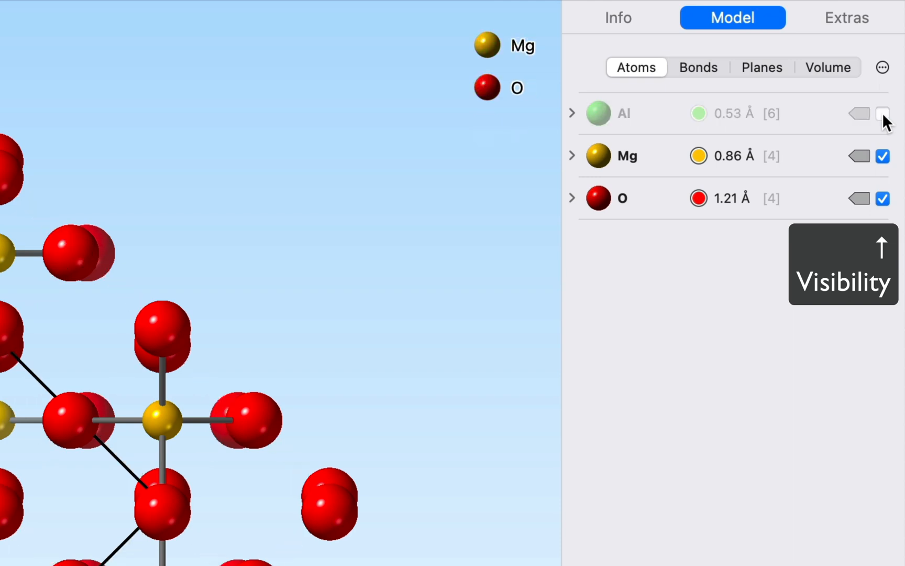
pyautogui.click(883, 115)
pyautogui.click(883, 115)
pyautogui.click(884, 116)
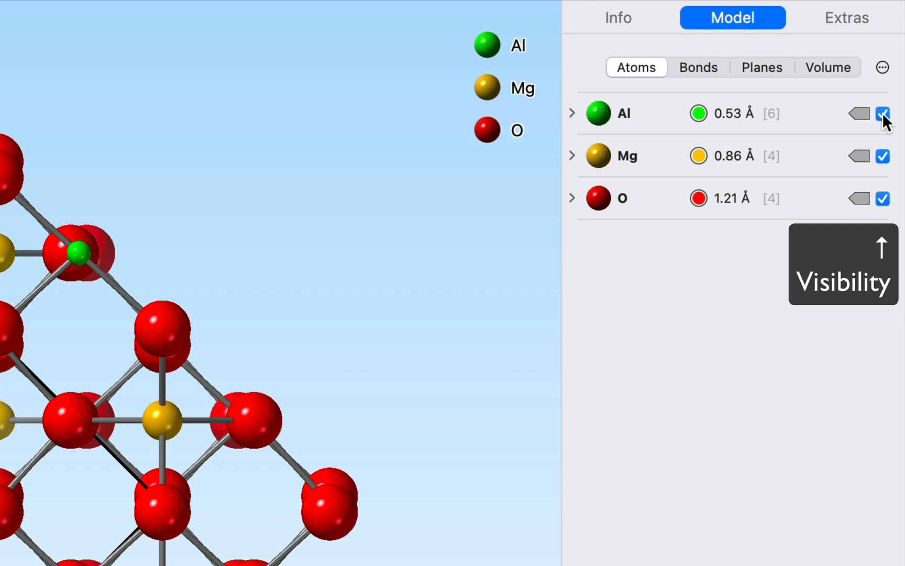
# - Expand all the groups in the Atoms list at once, and collapse the whole list again
pyautogui.click(883, 67)
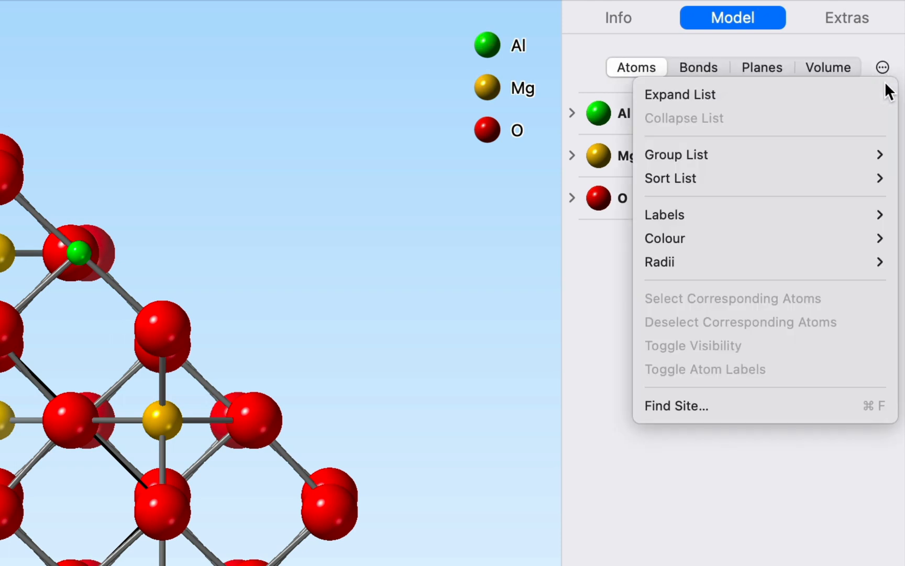
pyautogui.click(885, 95)
pyautogui.click(884, 68)
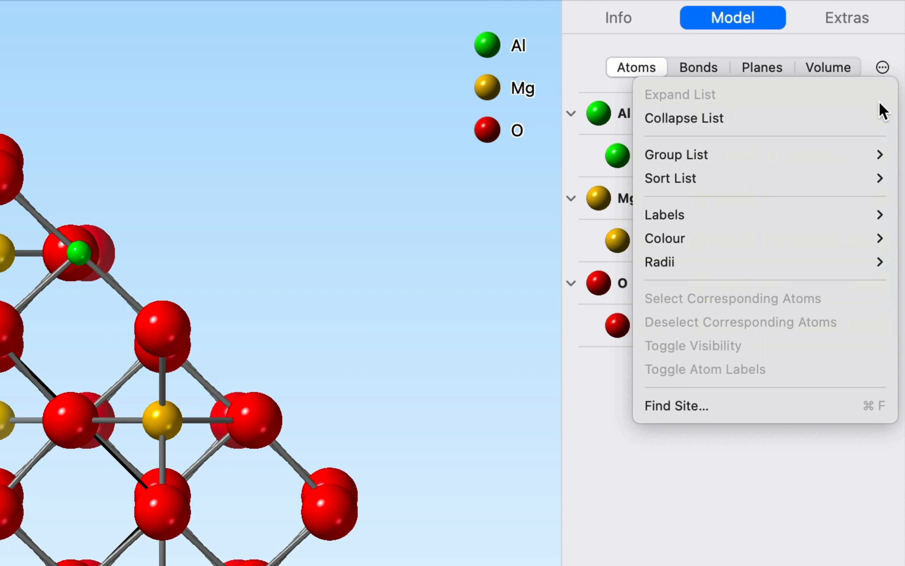
pyautogui.click(878, 113)
# - Examine the grouping, sorting, label, colour and radii options available for the Atoms list
pyautogui.click(882, 67)
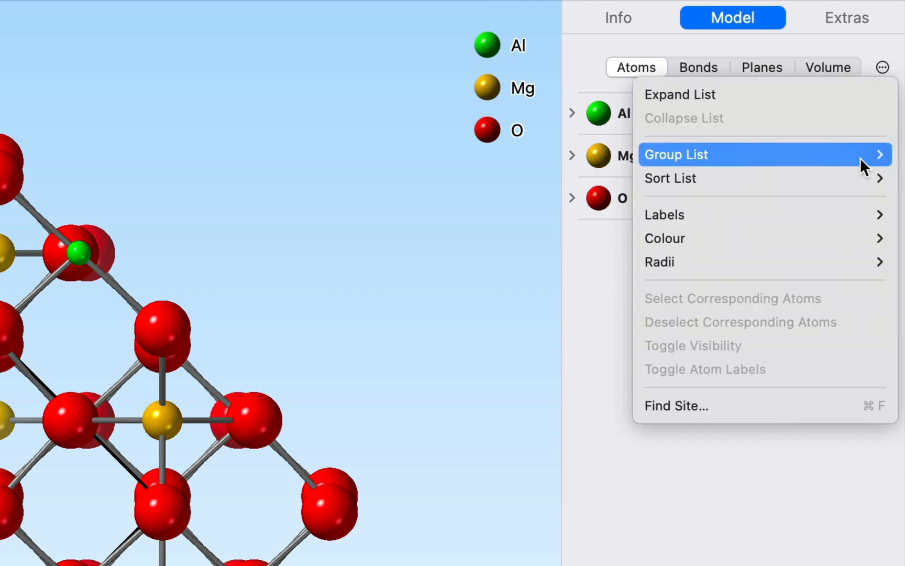
pyautogui.moveTo(861, 159)
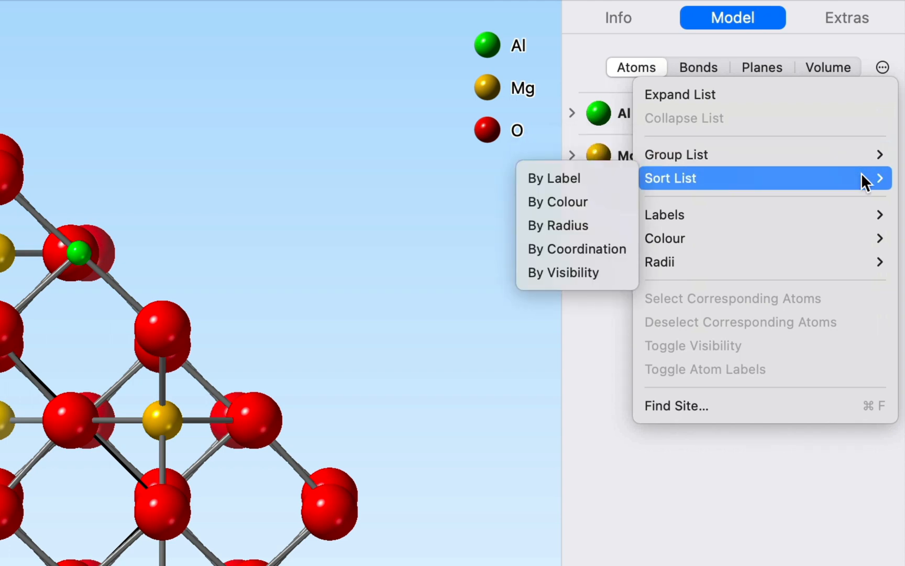
pyautogui.moveTo(860, 228)
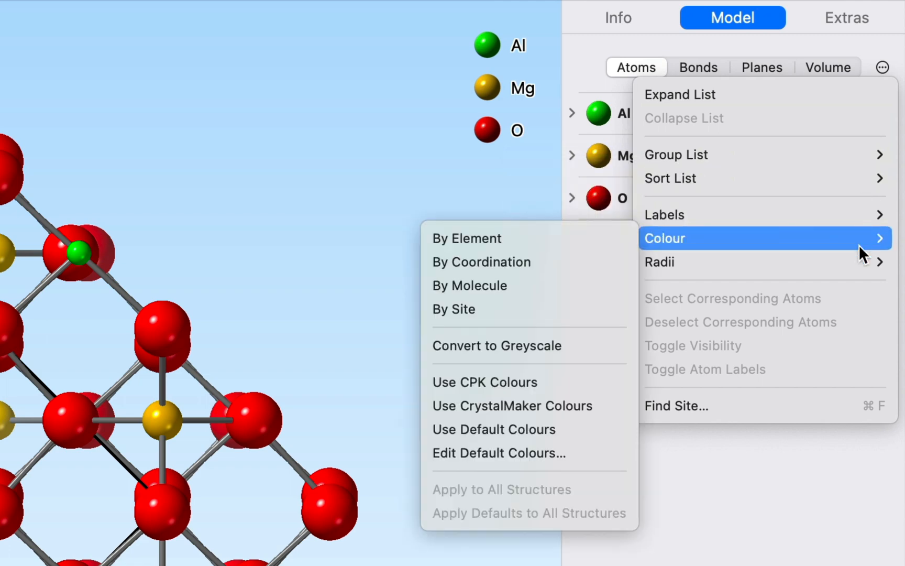
pyautogui.moveTo(859, 257)
pyautogui.click(884, 65)
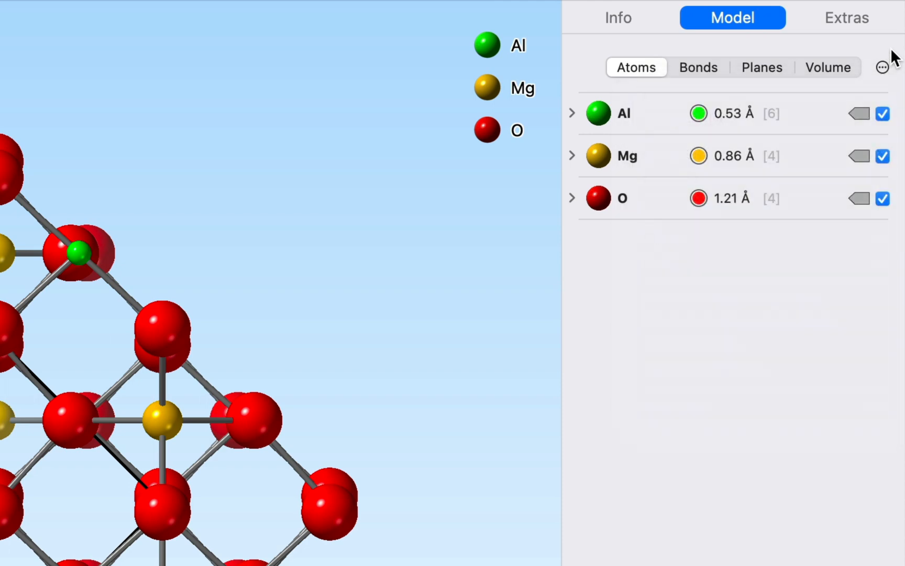
# - Show the bond specifications and examine the distance range of the Mg–O bond without changing it
pyautogui.click(715, 66)
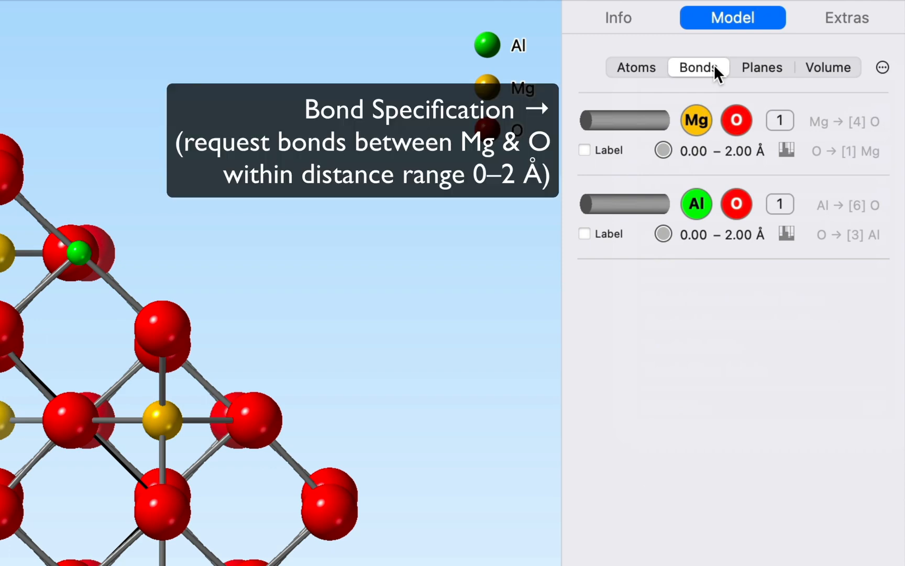
pyautogui.click(724, 153)
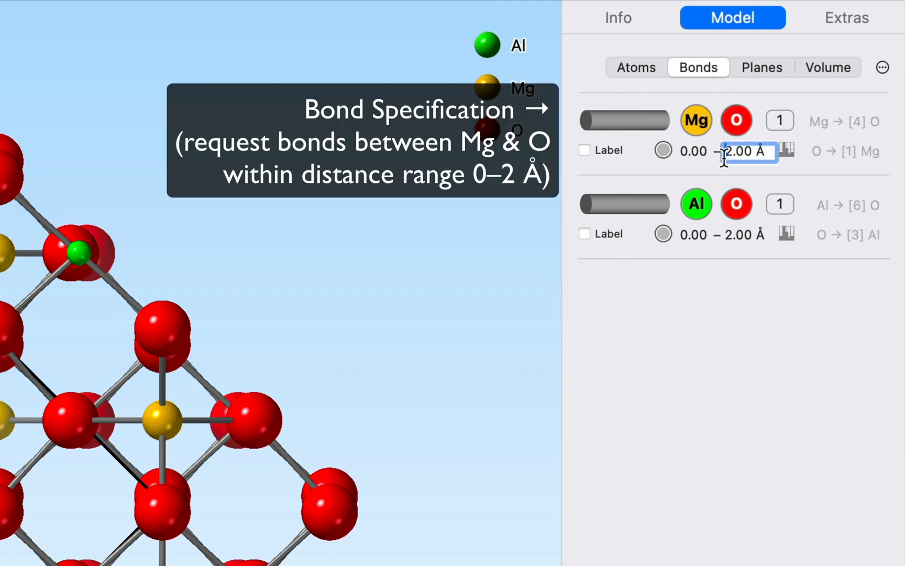
pyautogui.click(714, 104)
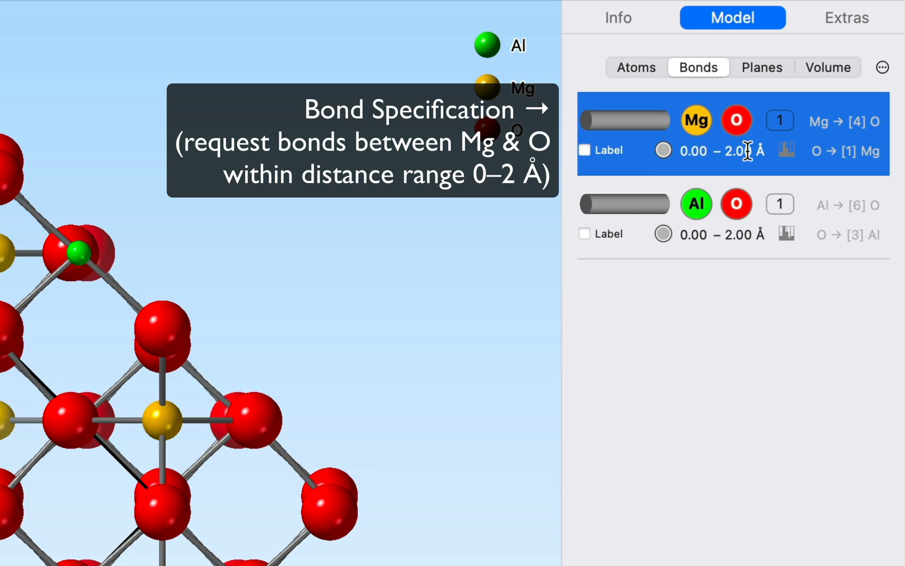
pyautogui.click(758, 381)
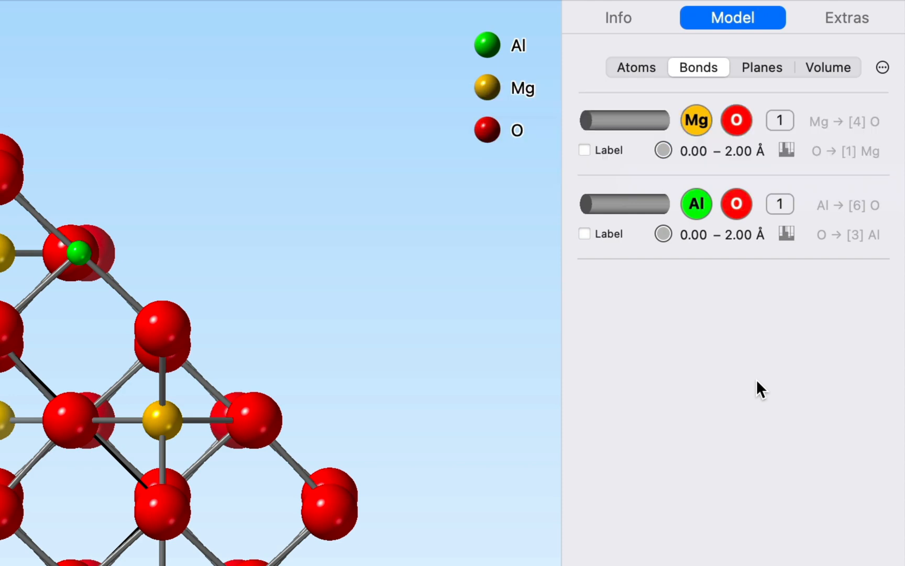
# - Examine the 2D and 3D bond styles available for the Mg–O bond, without choosing another style
pyautogui.click(649, 115)
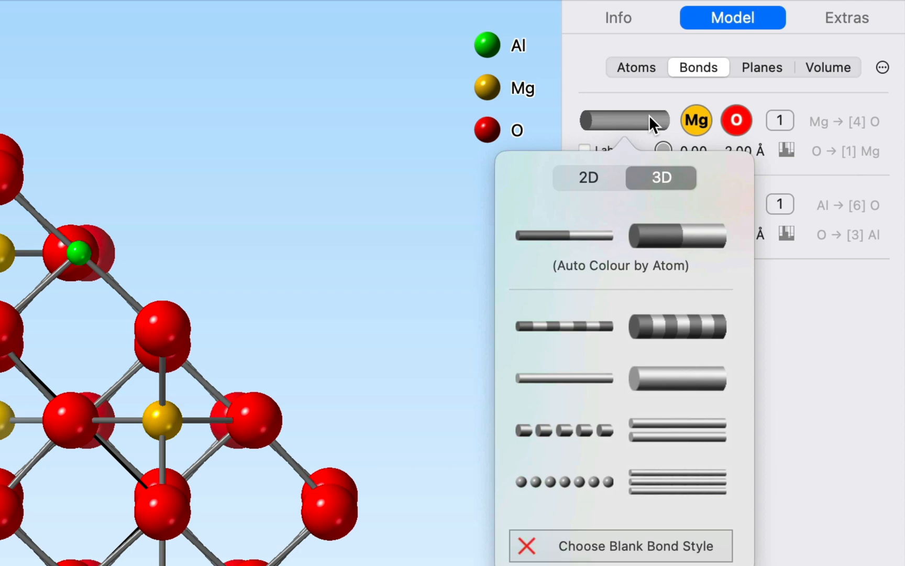
pyautogui.click(602, 179)
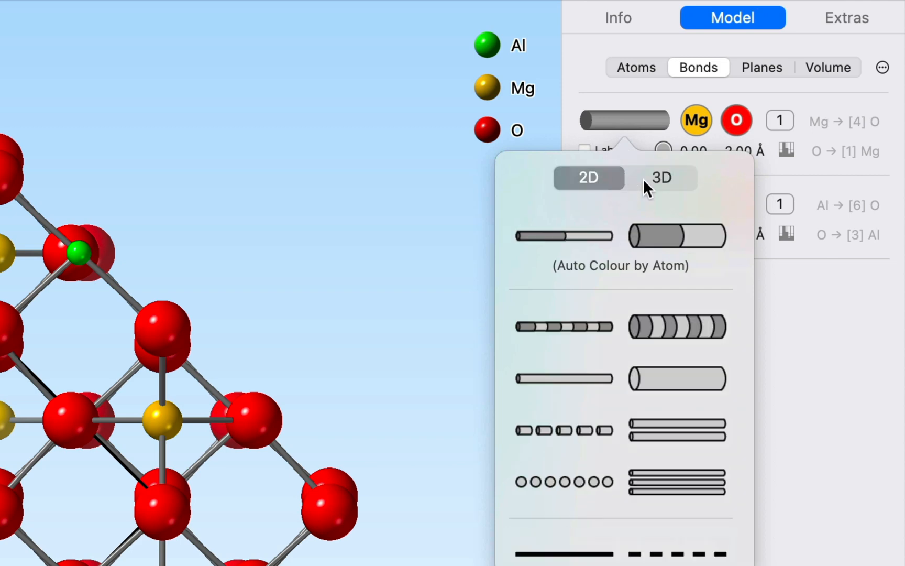
pyautogui.click(659, 179)
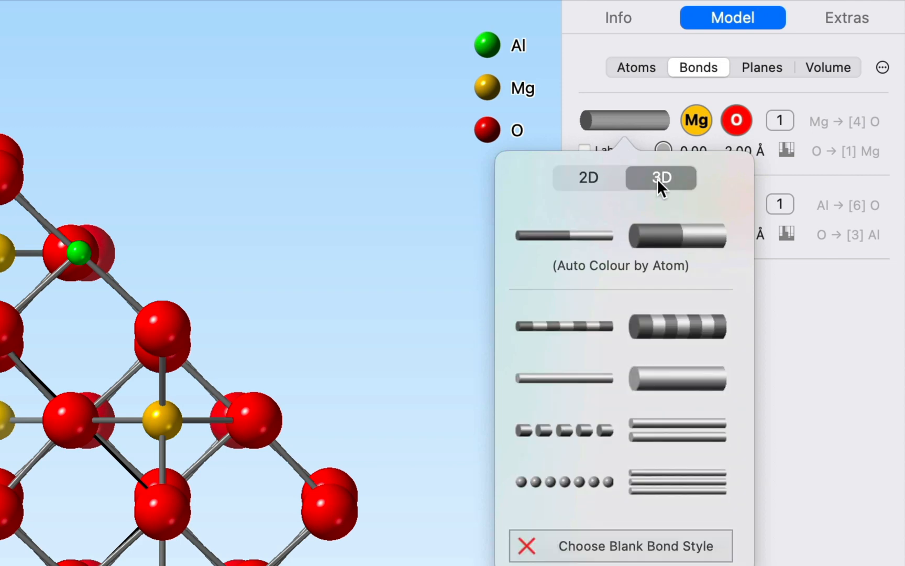
pyautogui.click(792, 324)
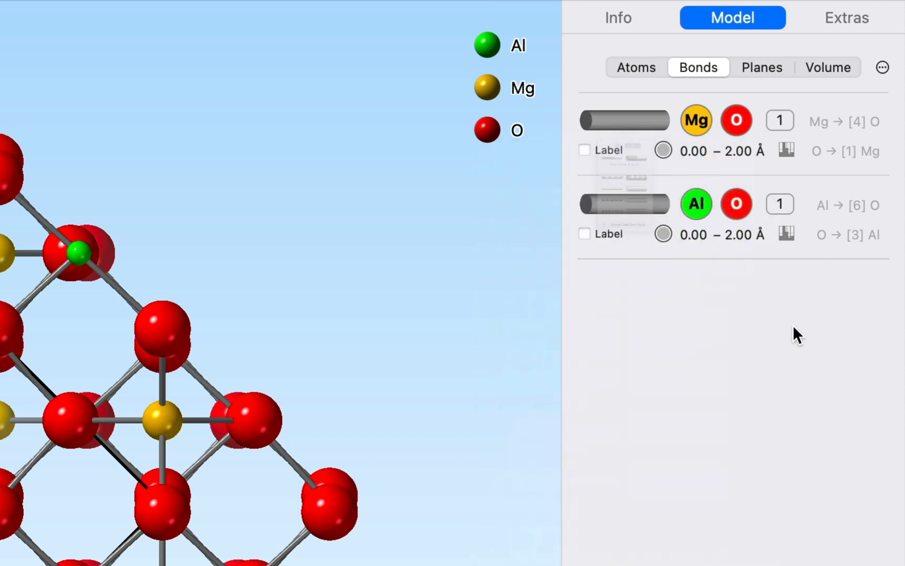
# - Show and hide the labels of the Mg–O bonds several times, leaving them hidden
pyautogui.click(585, 150)
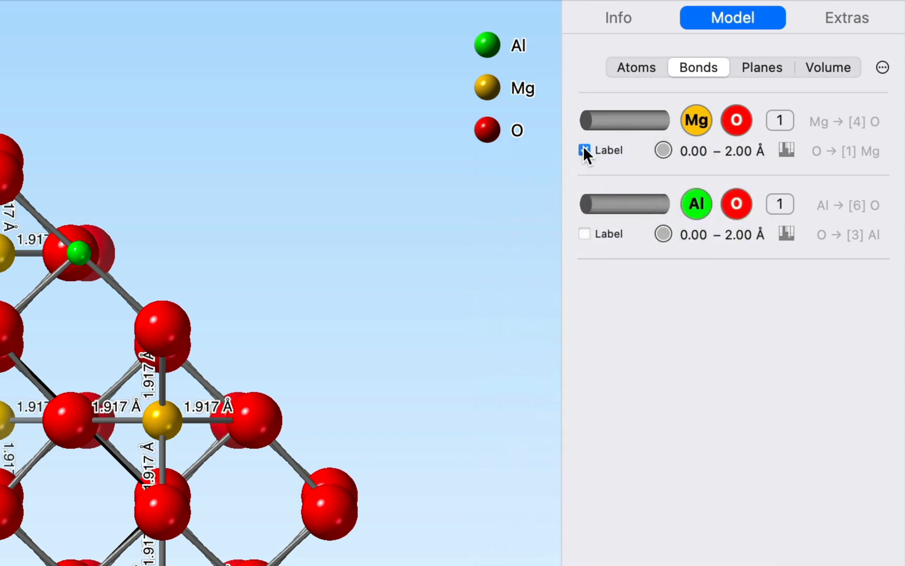
pyautogui.click(585, 151)
pyautogui.click(585, 150)
pyautogui.click(585, 151)
pyautogui.click(584, 150)
pyautogui.click(585, 151)
# - Examine the colour palette for the Mg–O bond and its histogram of distances from Mg to O
pyautogui.click(663, 150)
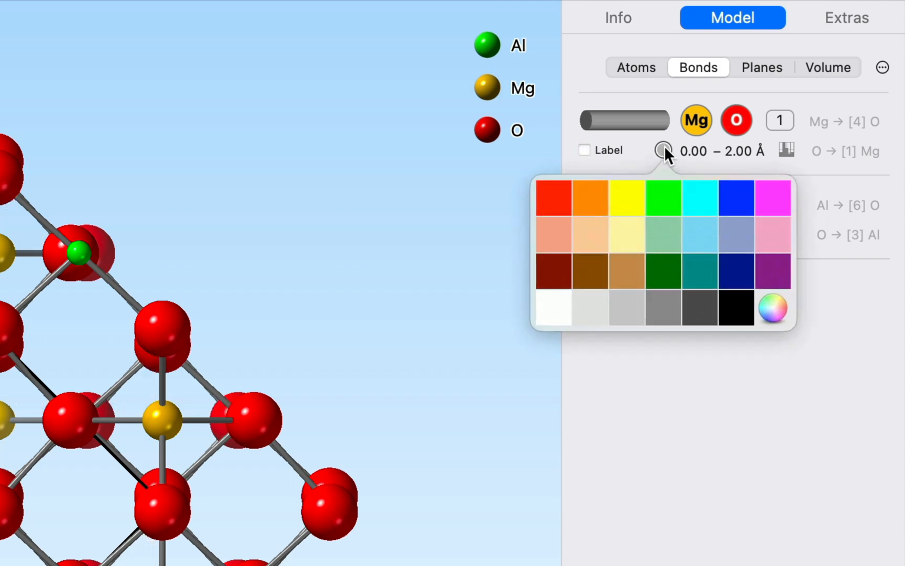
pyautogui.click(664, 151)
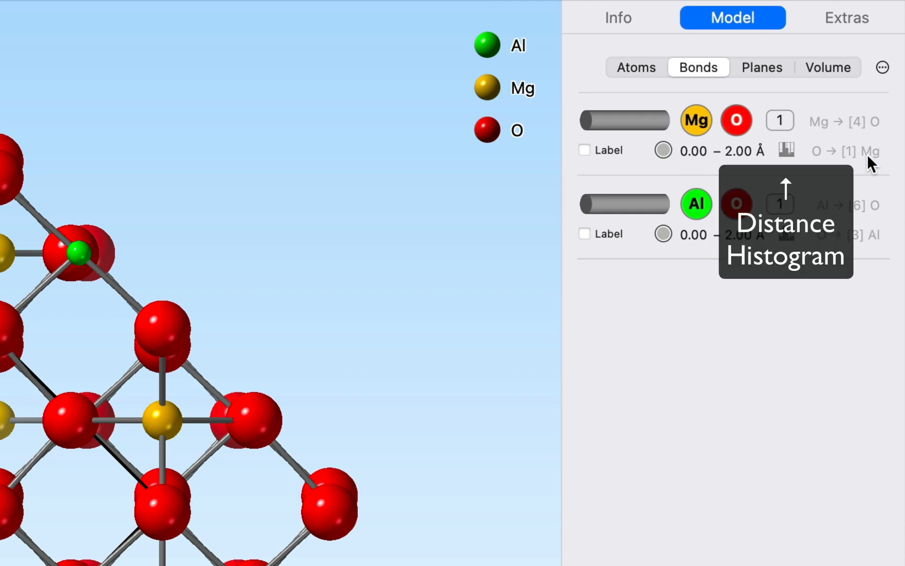
pyautogui.click(788, 149)
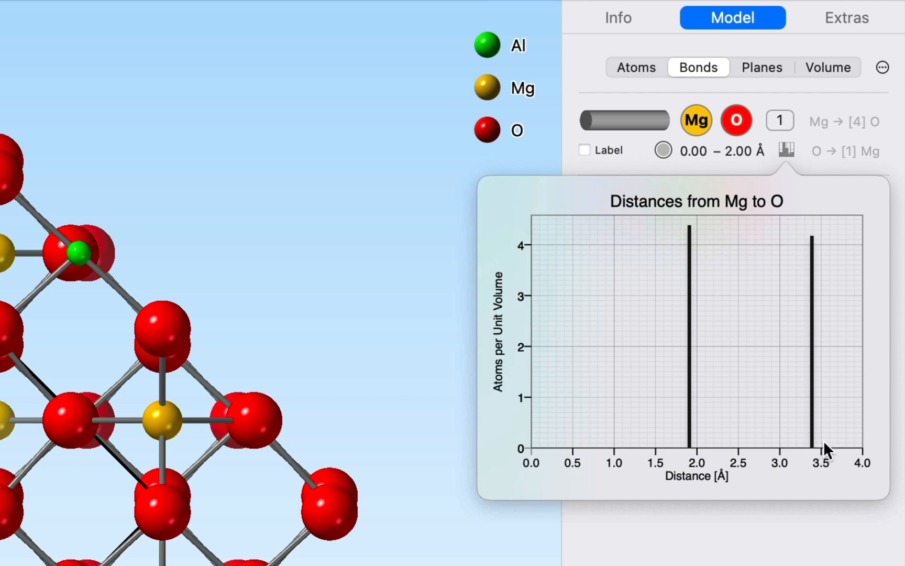
pyautogui.moveTo(727, 397)
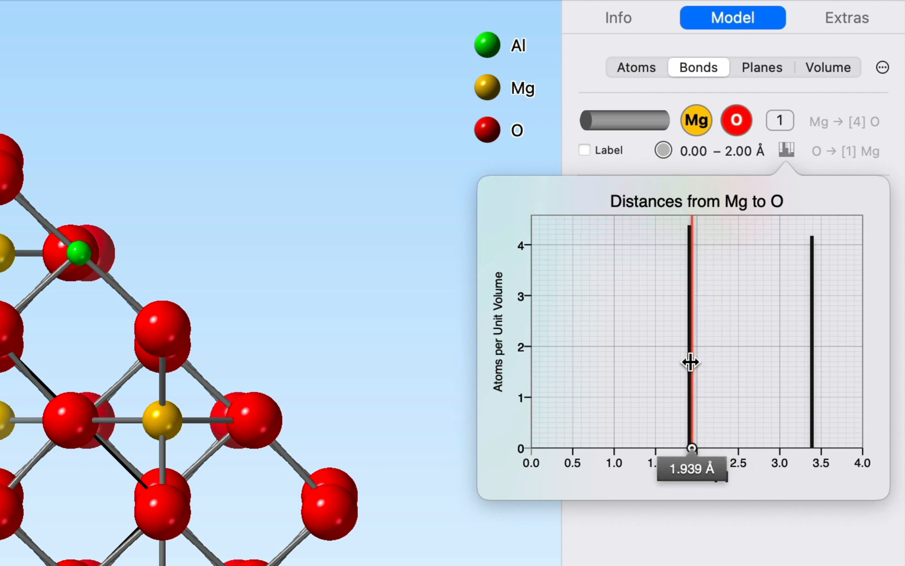
pyautogui.moveTo(689, 362)
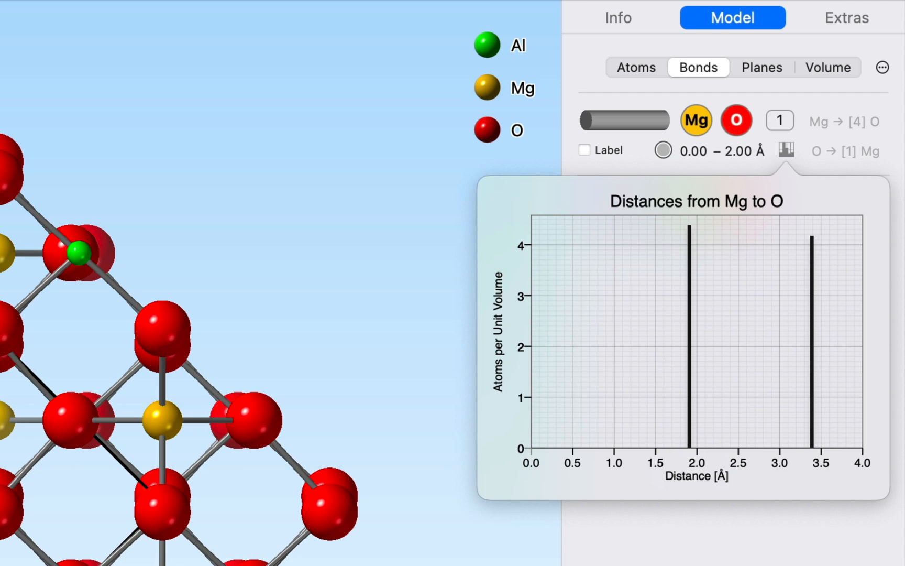
pyautogui.press('Escape')
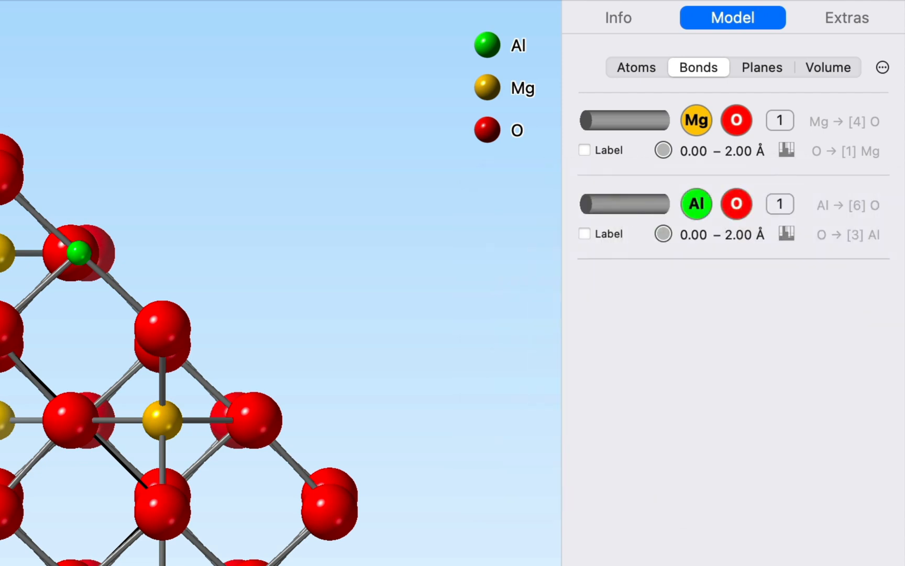
# - Add a new bond specification between Al and Mg, and delete it again
pyautogui.doubleClick(646, 313)
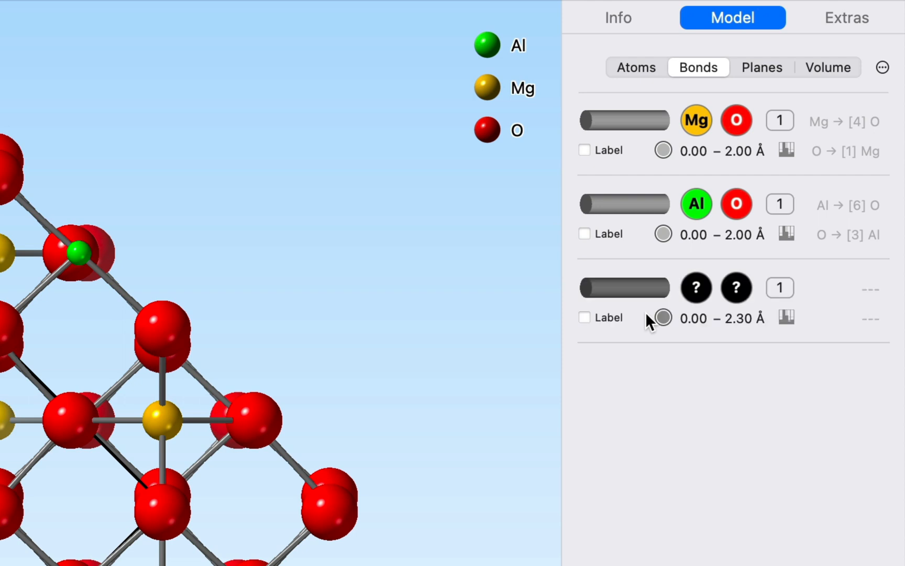
pyautogui.click(705, 282)
pyautogui.click(708, 188)
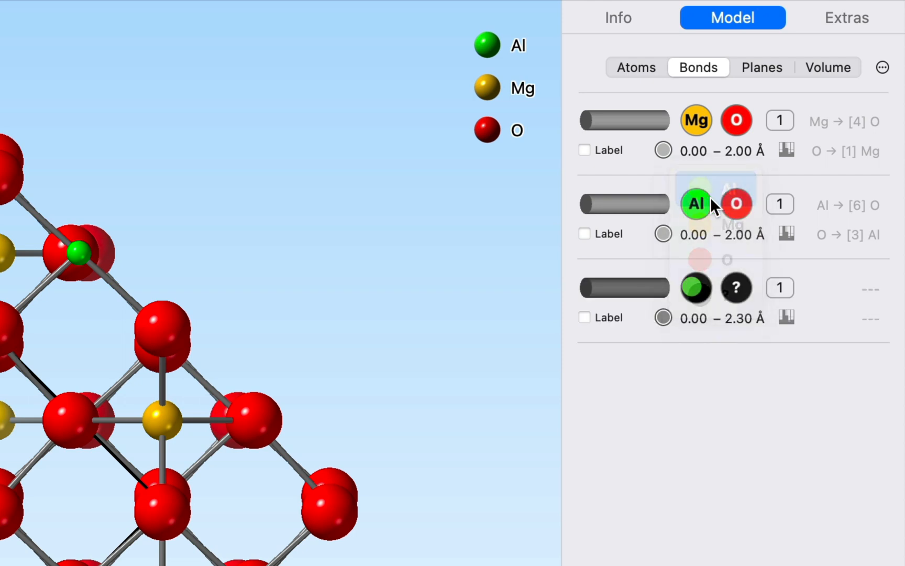
pyautogui.click(741, 289)
pyautogui.click(741, 290)
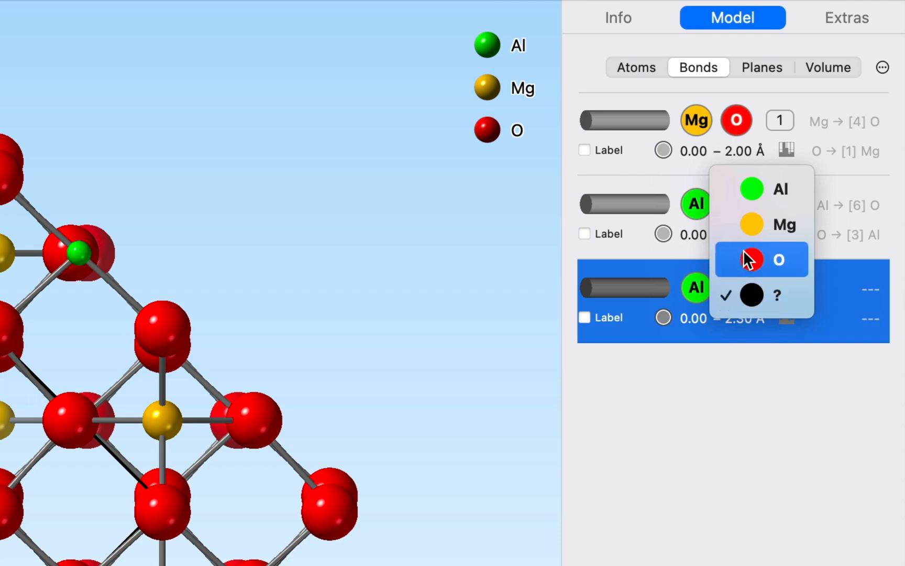
pyautogui.click(747, 227)
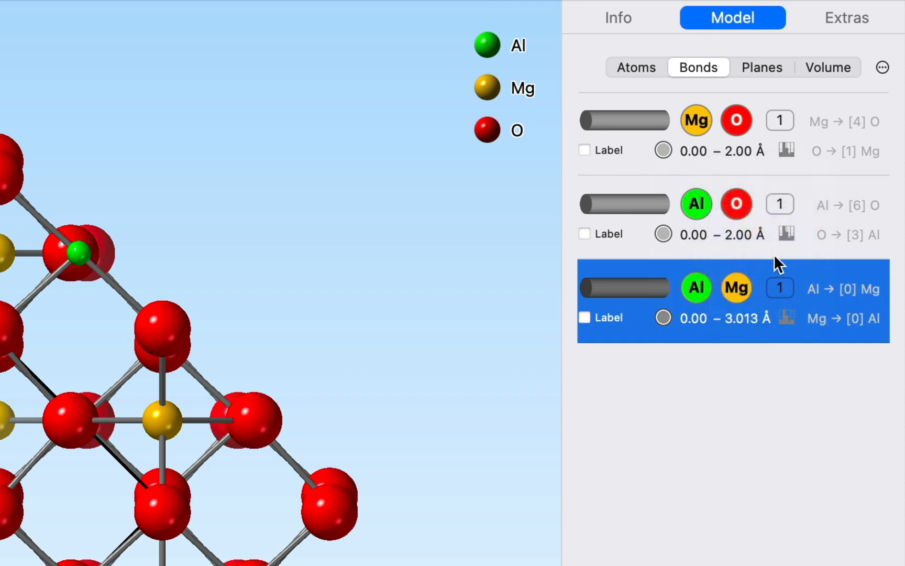
pyautogui.press('BackSpace')
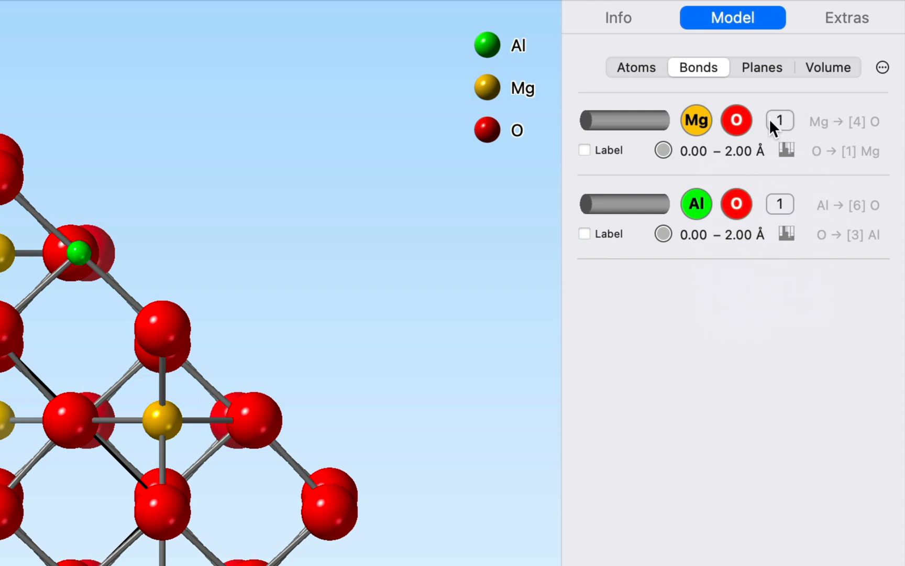
# - Switch the Mg–O bond between secondary and primary, leaving it primary, and examine the additional options for bond specifications
pyautogui.click(789, 118)
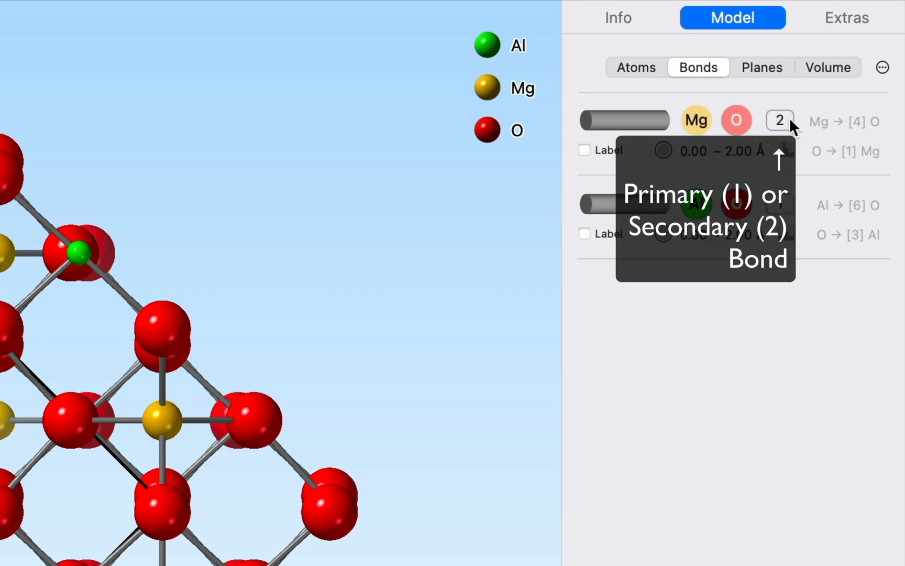
pyautogui.click(790, 117)
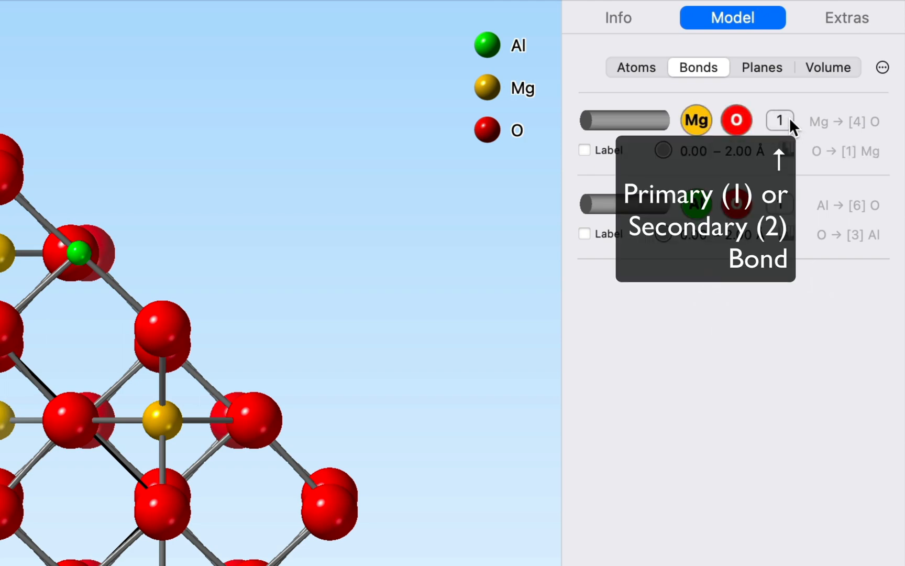
pyautogui.click(790, 117)
pyautogui.click(790, 124)
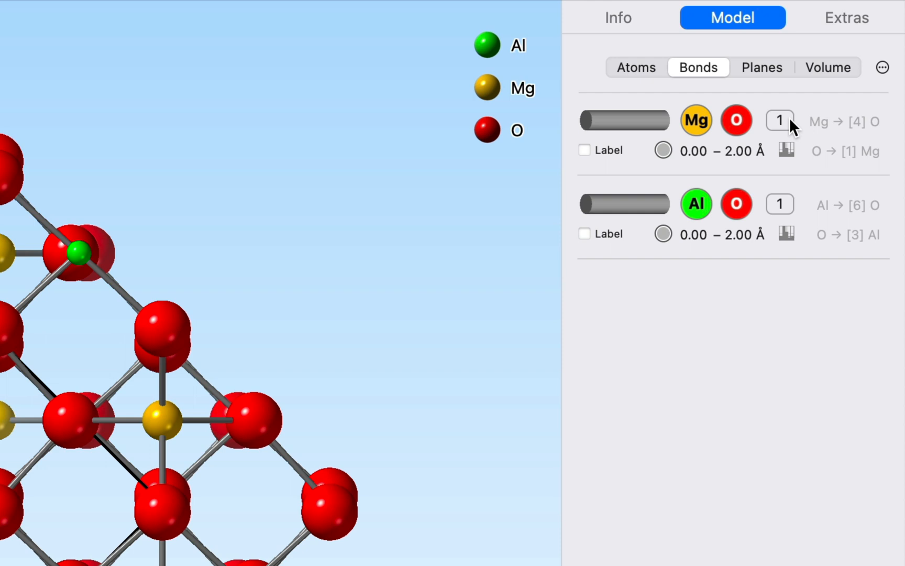
pyautogui.click(883, 68)
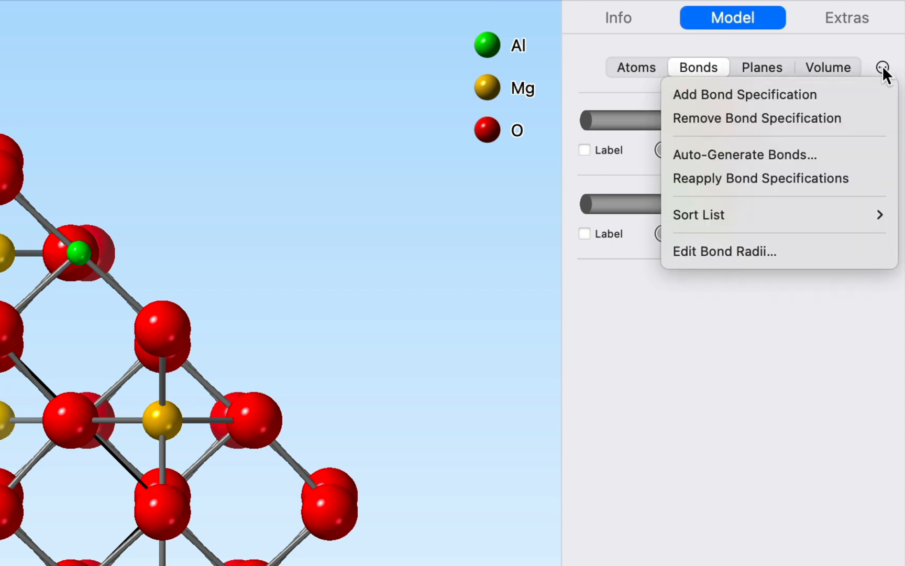
pyautogui.click(752, 419)
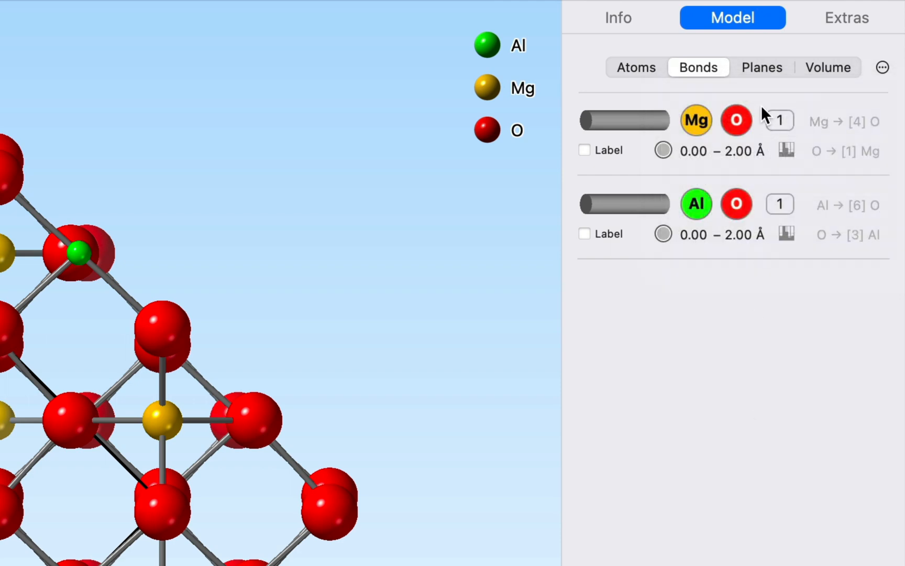
# - Add a lattice plane to the structure and set its Miller indices to (1 1 0)
pyautogui.click(766, 63)
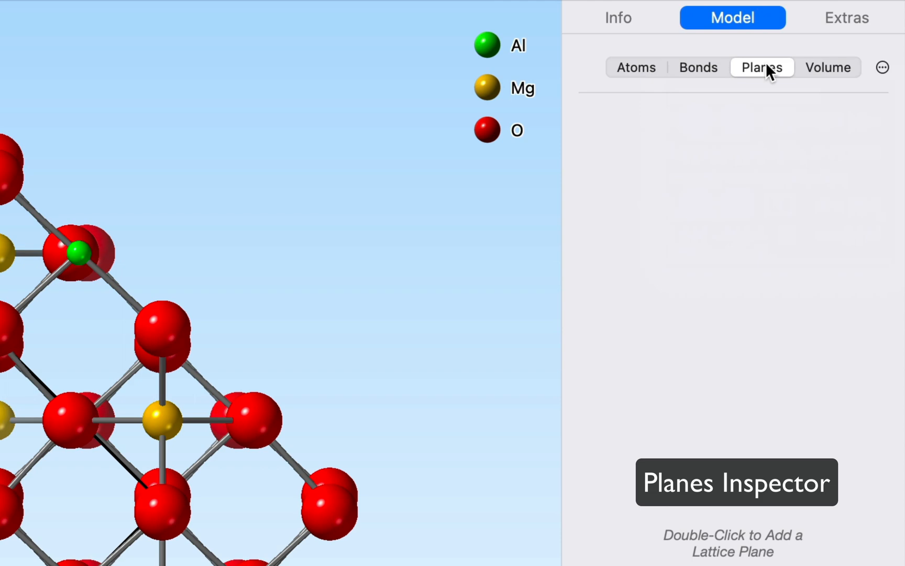
pyautogui.doubleClick(745, 158)
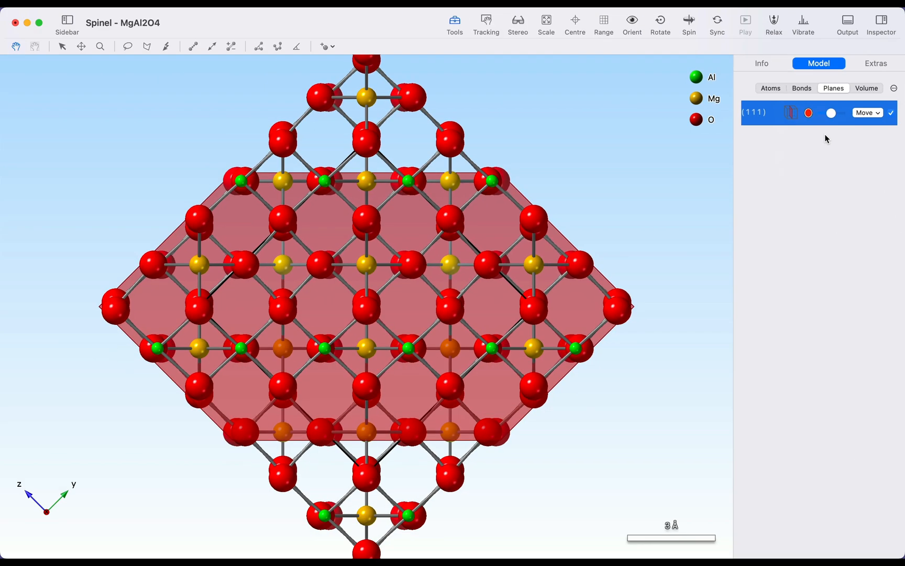
pyautogui.doubleClick(757, 113)
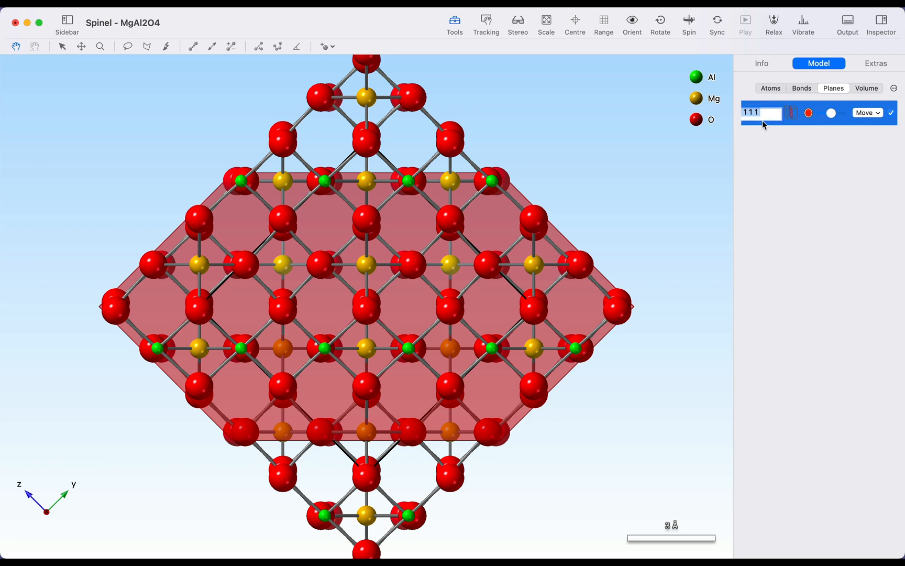
pyautogui.write('110')
pyautogui.press('Return')
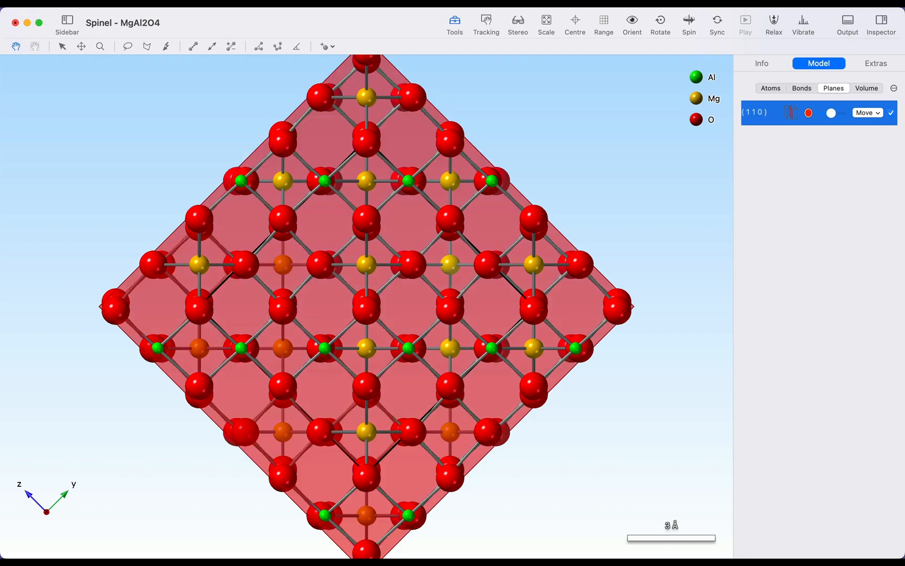
# - Make the (1 1 0) lattice plane fully opaque and colour it bright green
pyautogui.moveTo(524, 151); pyautogui.dragTo(362, 145)
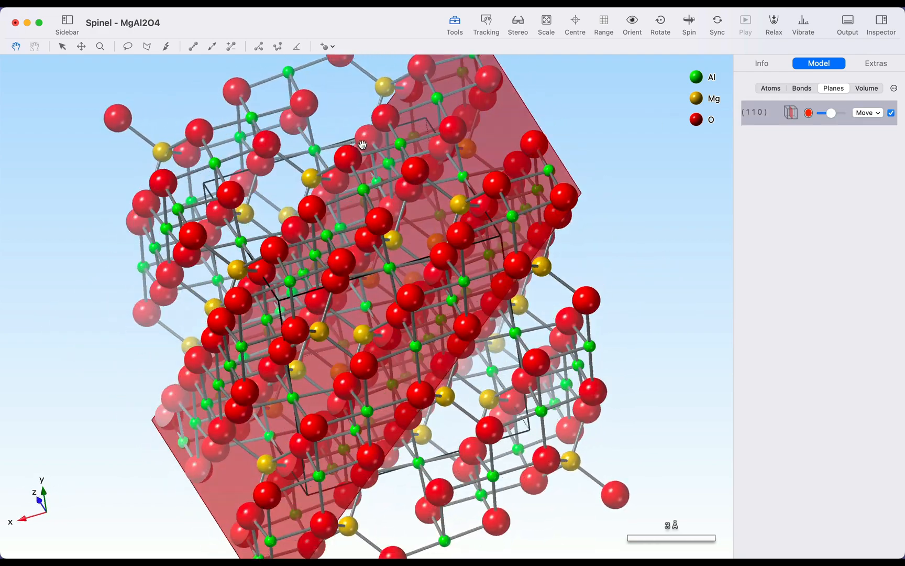
pyautogui.moveTo(831, 114); pyautogui.dragTo(843, 113)
pyautogui.click(809, 113)
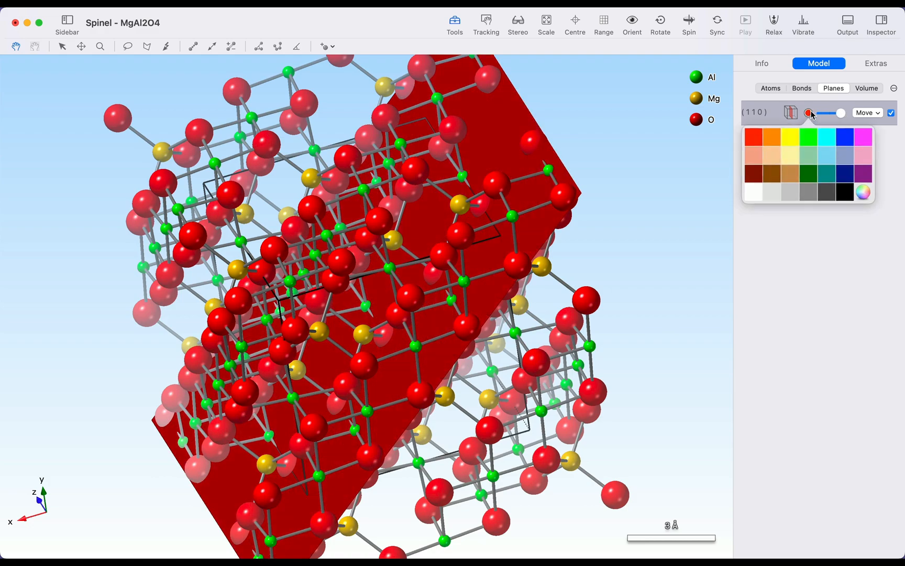
pyautogui.click(811, 137)
pyautogui.moveTo(412, 248); pyautogui.dragTo(638, 141)
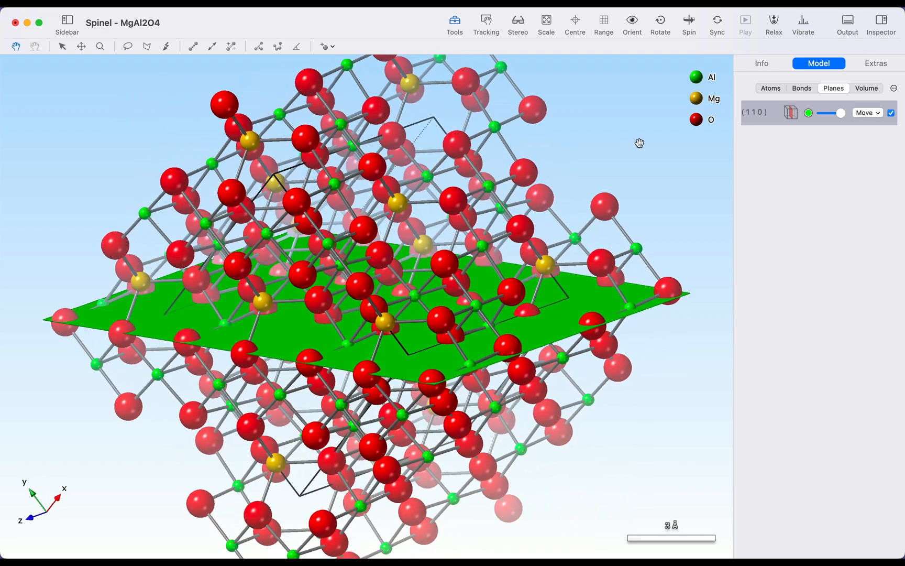
# - Shift the (1 1 0) plane to position 0.462 and display it as a repeating set of parallel planes
pyautogui.click(866, 113)
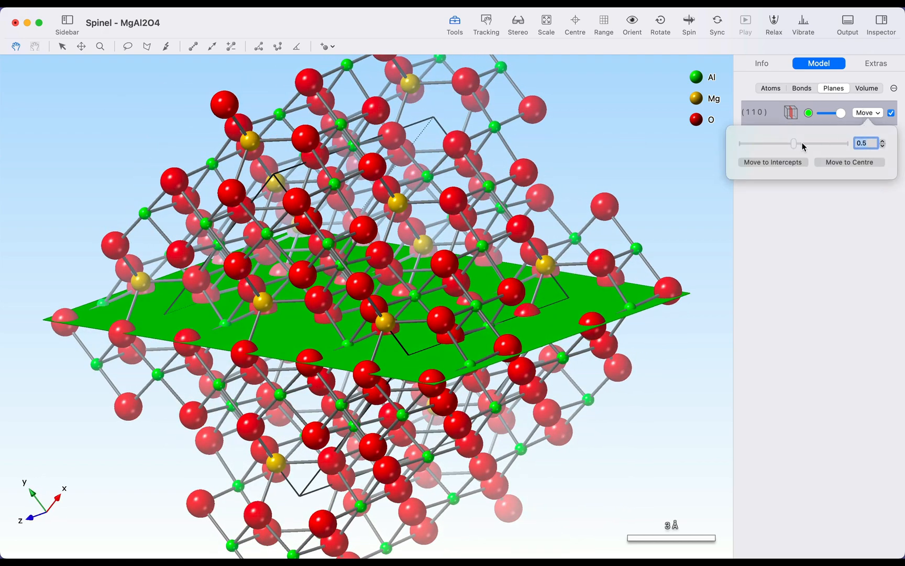
pyautogui.moveTo(795, 146)
pyautogui.mouseDown()
pyautogui.moveTo(771, 142)
pyautogui.moveTo(790, 143)
pyautogui.mouseUp()
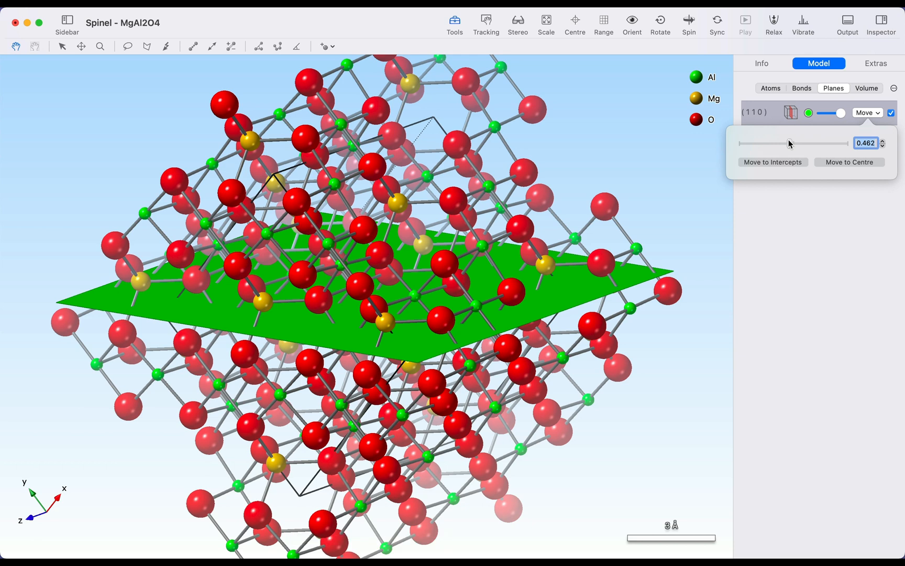
pyautogui.click(792, 112)
pyautogui.moveTo(590, 141); pyautogui.dragTo(680, 134)
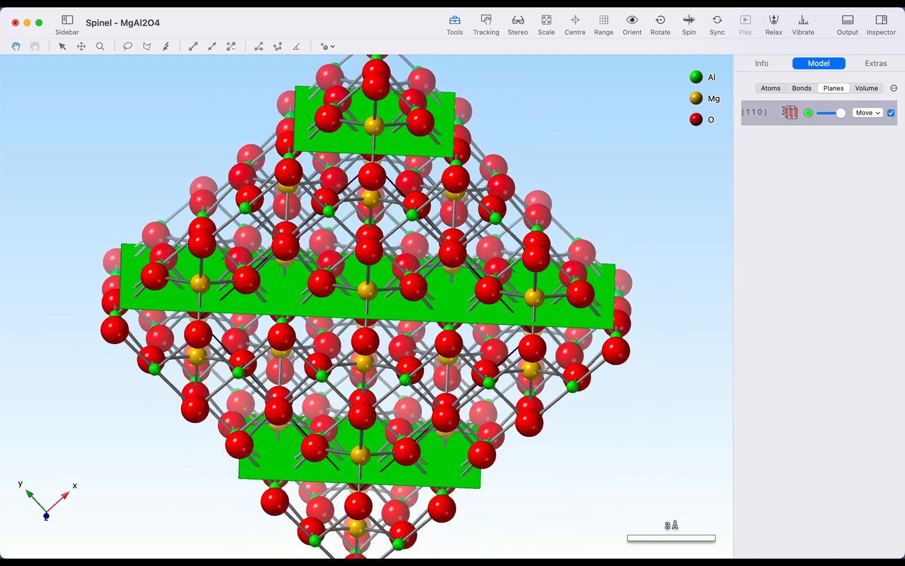
# - Shift the repeated (1 1 0) planes to position 0.468, and move them to their intercepts
pyautogui.click(858, 113)
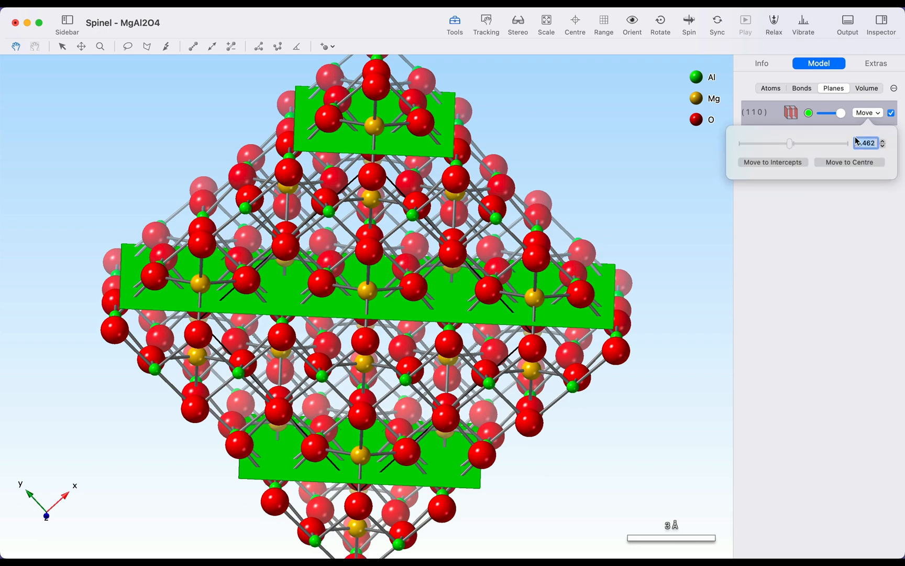
pyautogui.moveTo(790, 145)
pyautogui.mouseDown()
pyautogui.moveTo(805, 144)
pyautogui.moveTo(791, 147)
pyautogui.mouseUp()
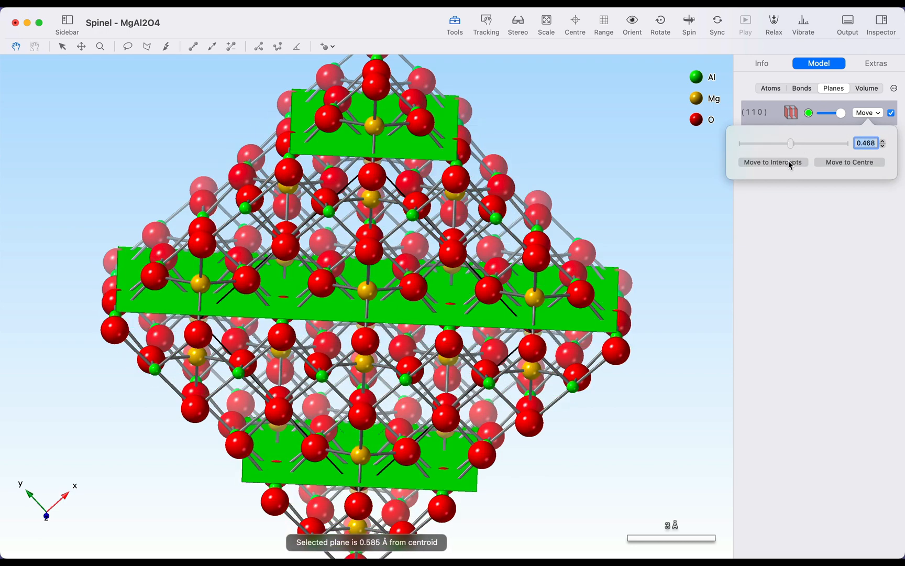
pyautogui.click(790, 163)
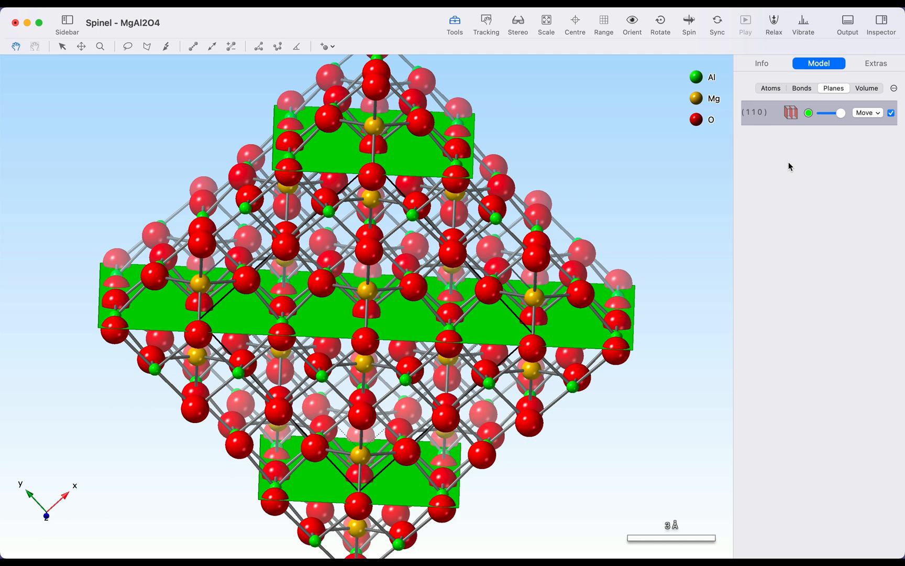
# - Add all planes symmetry-related to (1 1 0) and colour the whole set with Auto Colour
pyautogui.click(894, 89)
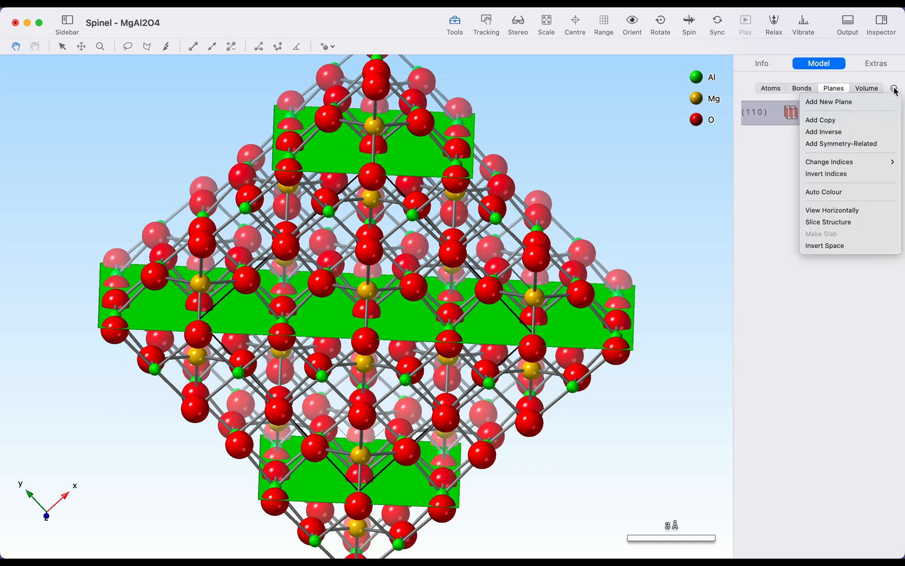
pyautogui.click(869, 144)
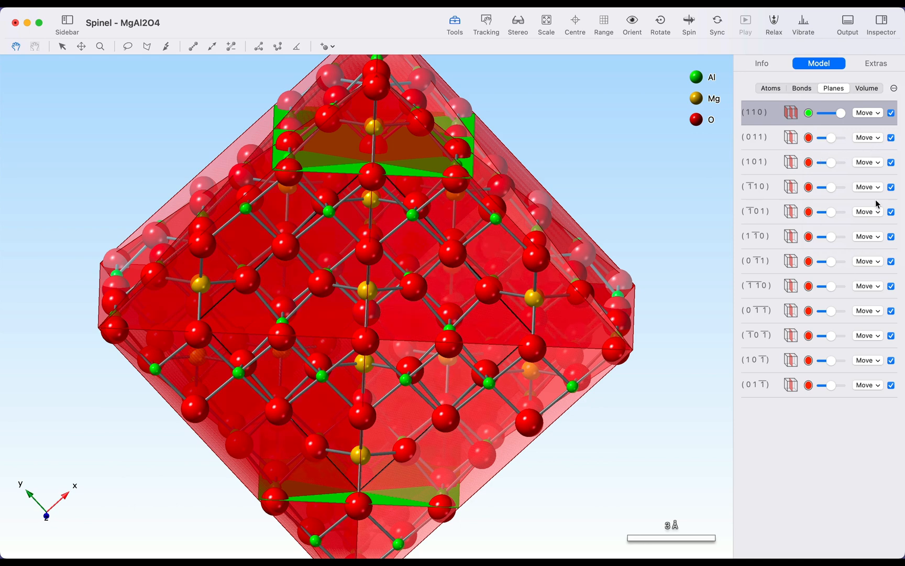
pyautogui.click(895, 88)
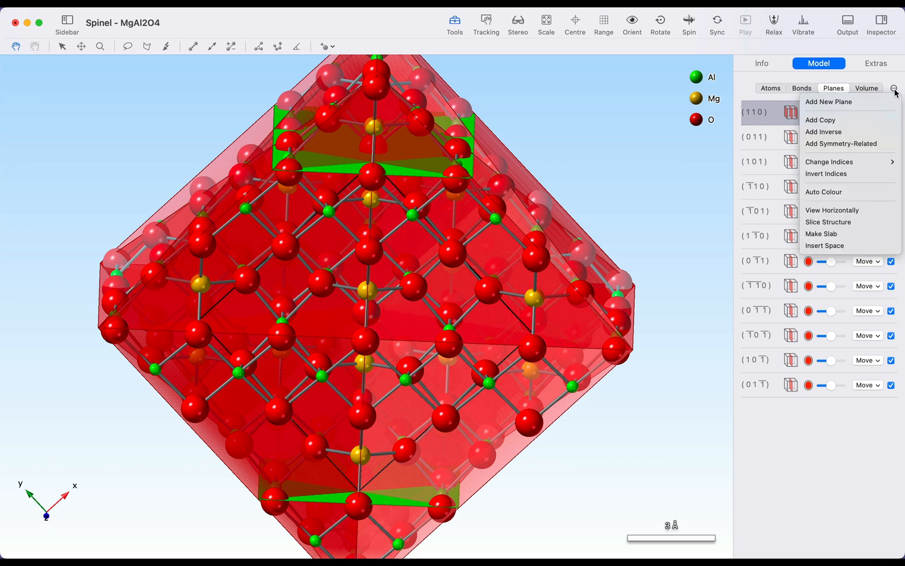
pyautogui.click(851, 192)
pyautogui.moveTo(651, 145); pyautogui.dragTo(545, 179)
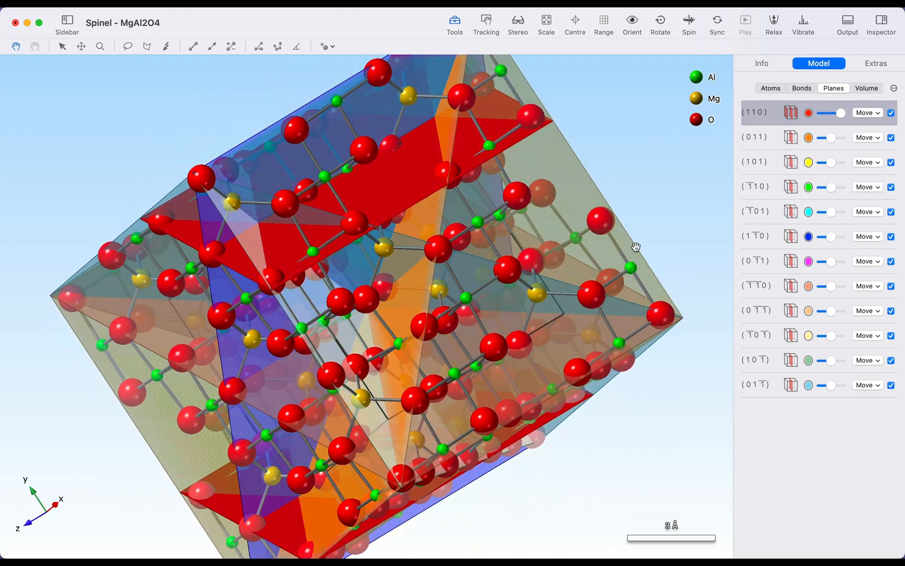
# - Delete all lattice planes from the structure
pyautogui.keyDown('shift'); pyautogui.click(777, 394); pyautogui.keyUp('shift')
pyautogui.press('BackSpace')
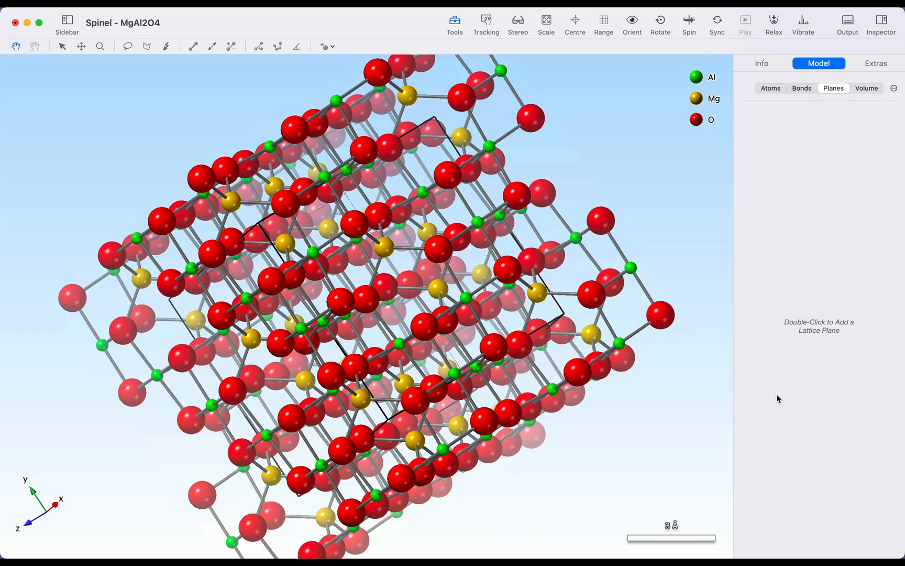
# - Examine the Volume Inspector's options for volumetric datasets, including the types of dataset that can be added
pyautogui.click(867, 89)
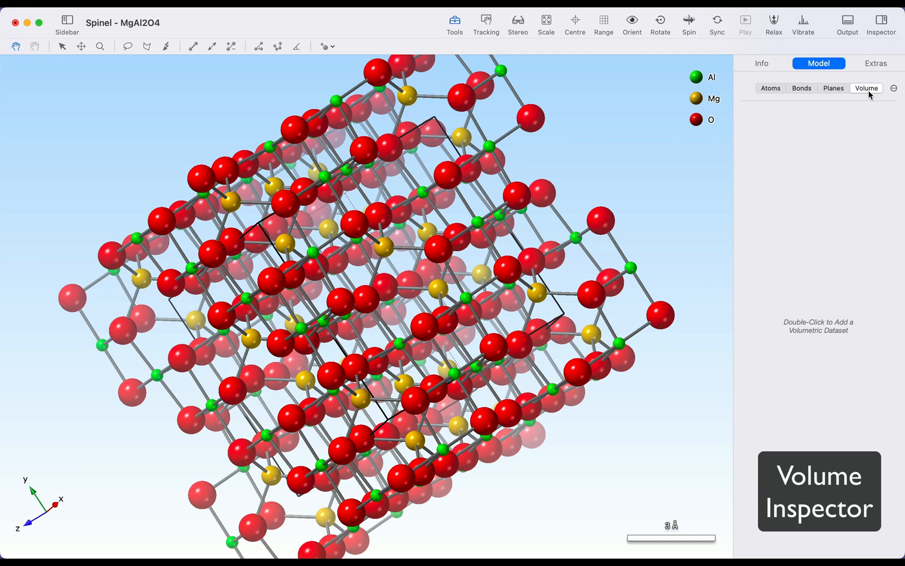
pyautogui.click(894, 89)
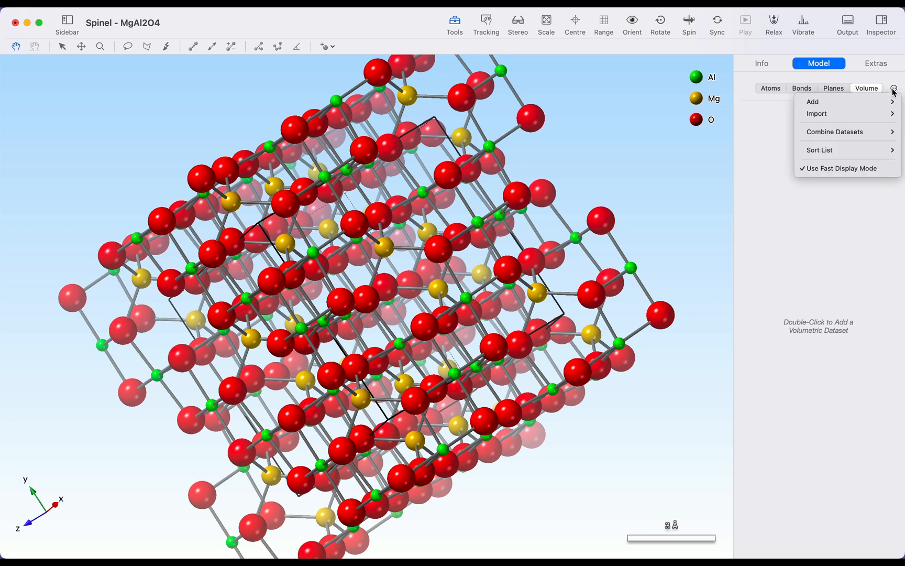
pyautogui.moveTo(884, 108)
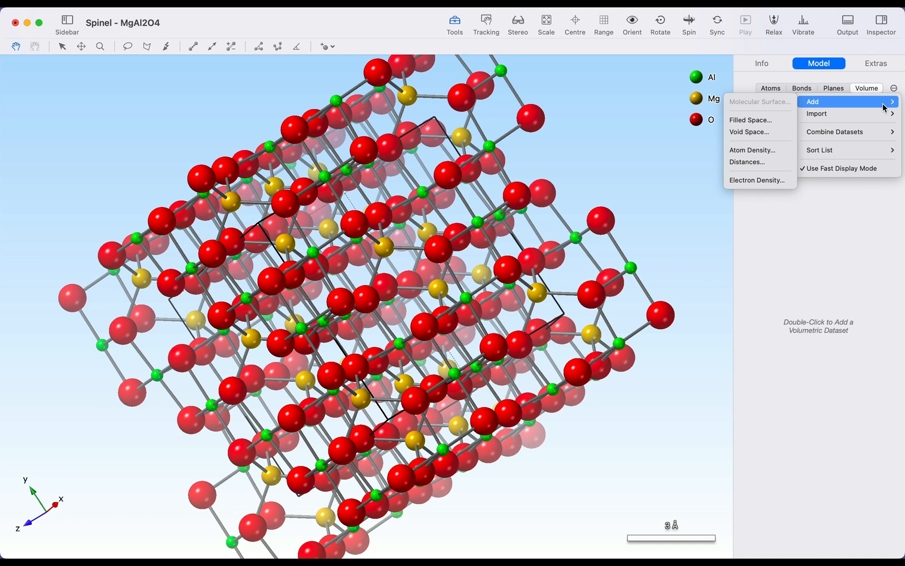
pyautogui.click(880, 209)
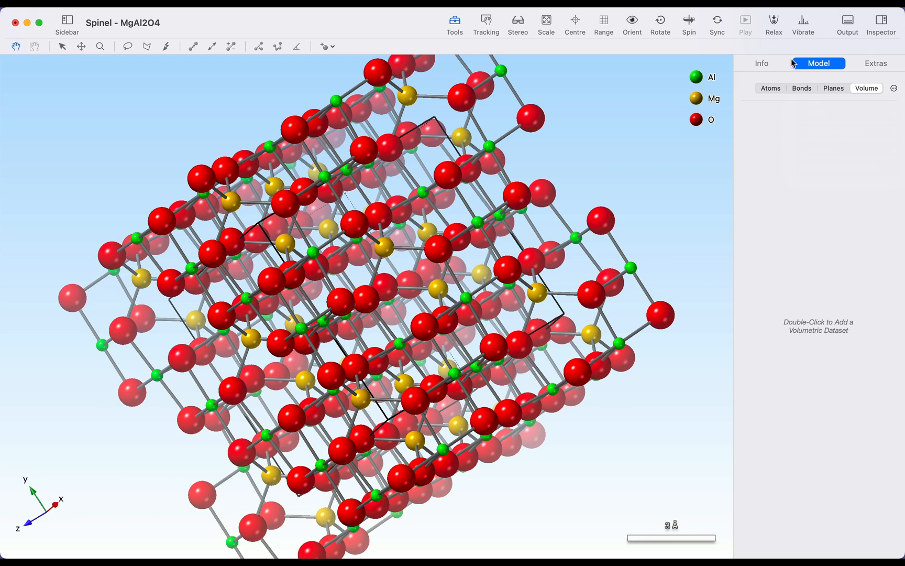
# - Show the Inspector's Extras section and expand and collapse its Unit Cell settings
pyautogui.click(884, 63)
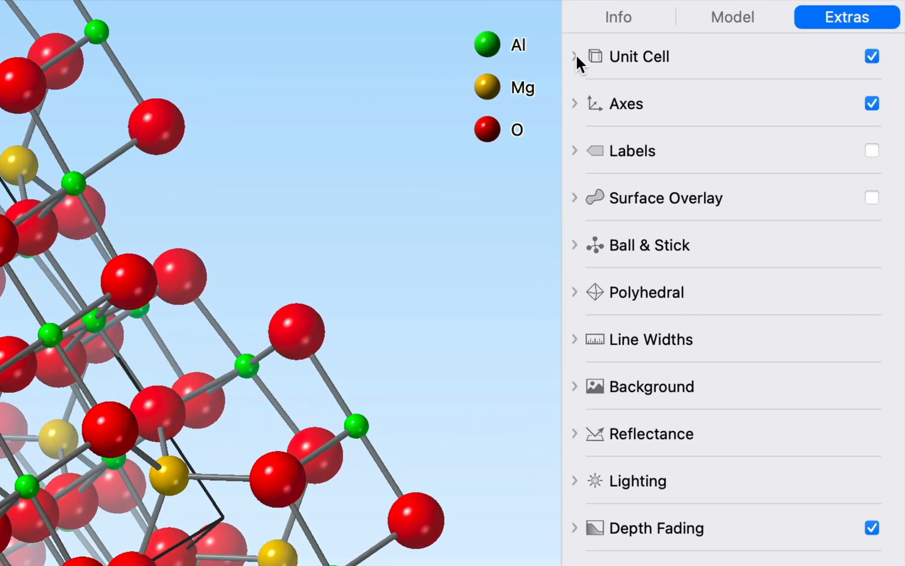
pyautogui.click(576, 55)
pyautogui.click(576, 55)
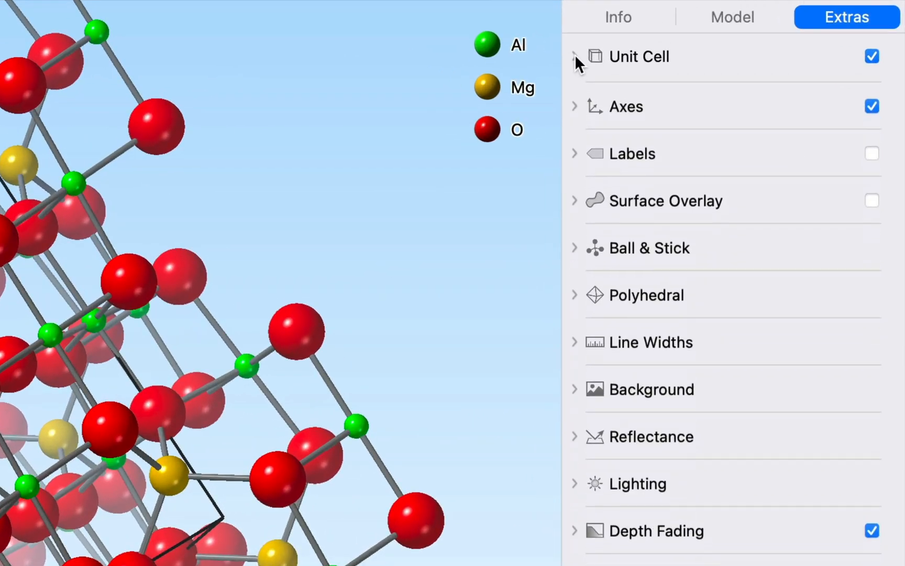
pyautogui.click(575, 55)
pyautogui.click(575, 56)
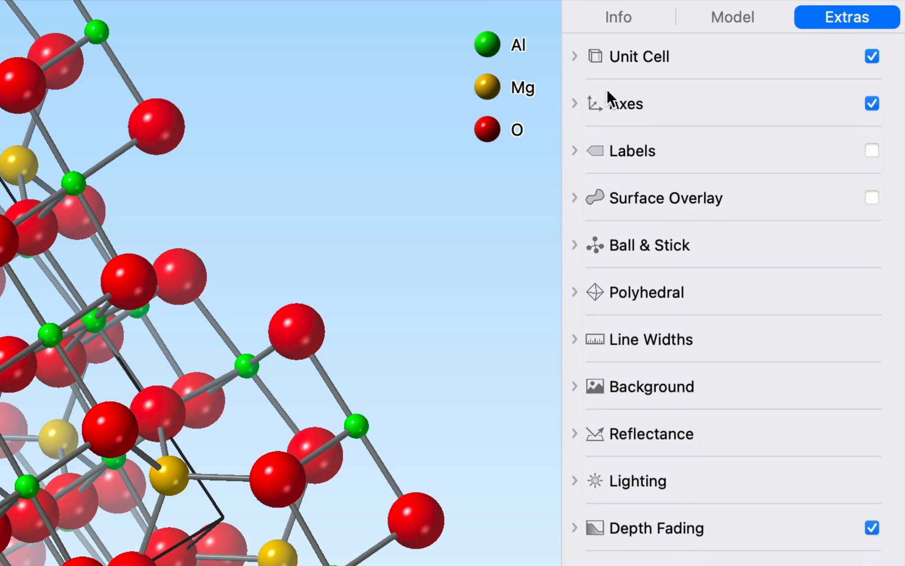
# - Examine the Axes settings while switching the axes display off and on, leave it on, and collapse the settings
pyautogui.click(618, 102)
pyautogui.click(618, 102)
pyautogui.click(627, 108)
pyautogui.click(872, 104)
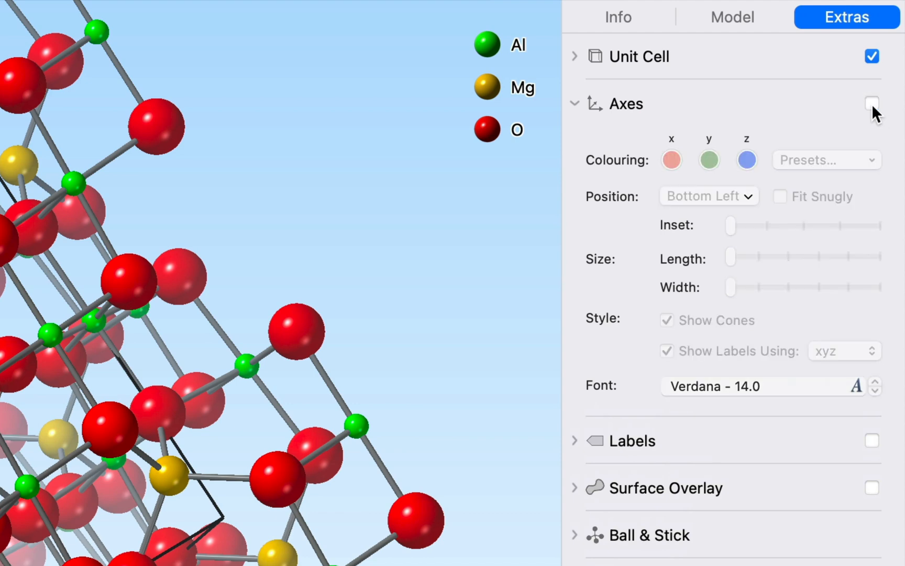
pyautogui.click(872, 104)
pyautogui.click(873, 103)
pyautogui.click(872, 103)
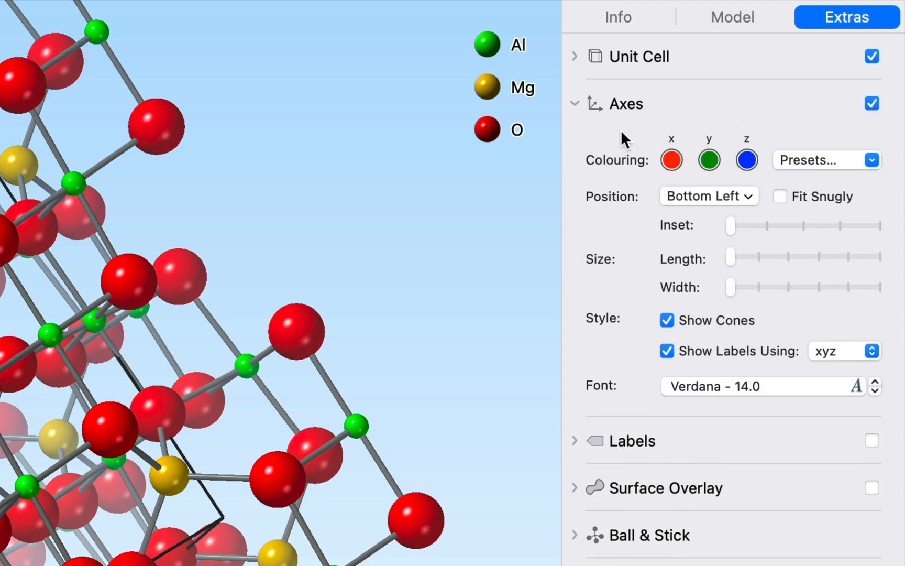
pyautogui.click(625, 107)
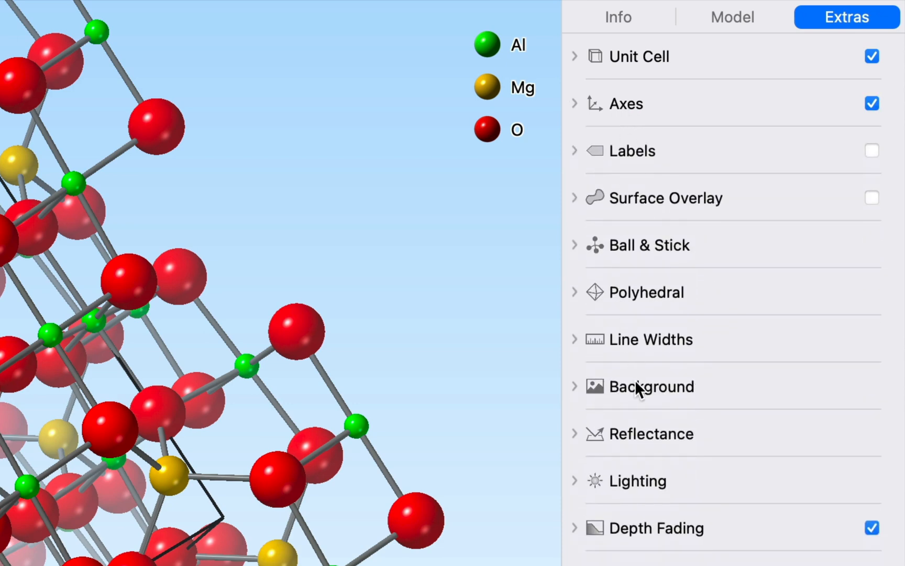
# - Try the black, plain light blue and dark blue gradient backgrounds, and restore the light blue to white gradient
pyautogui.click(635, 386)
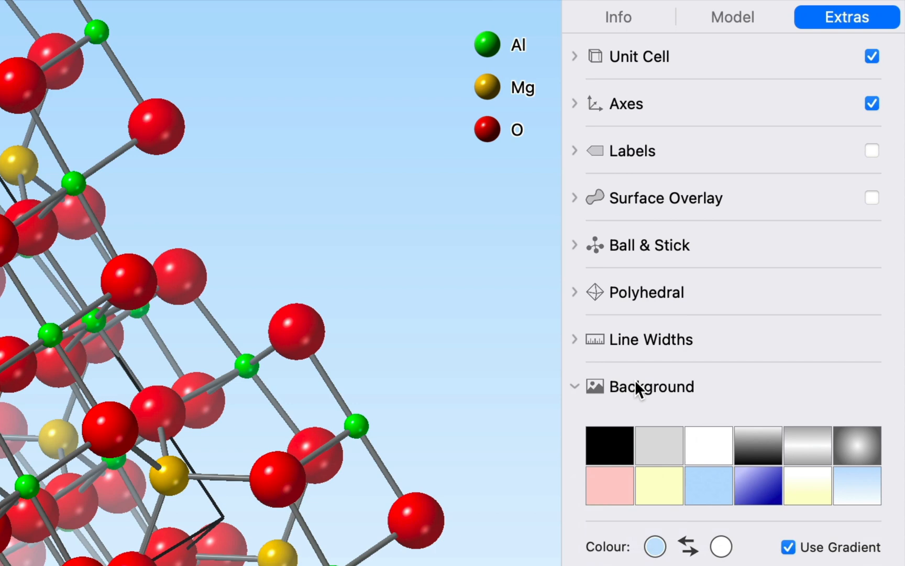
pyautogui.click(605, 449)
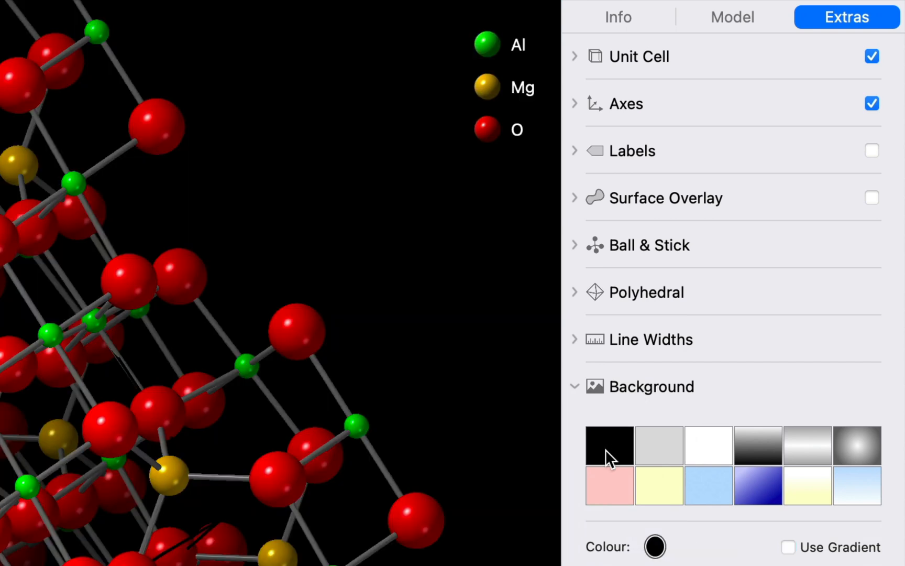
pyautogui.click(716, 487)
pyautogui.click(766, 486)
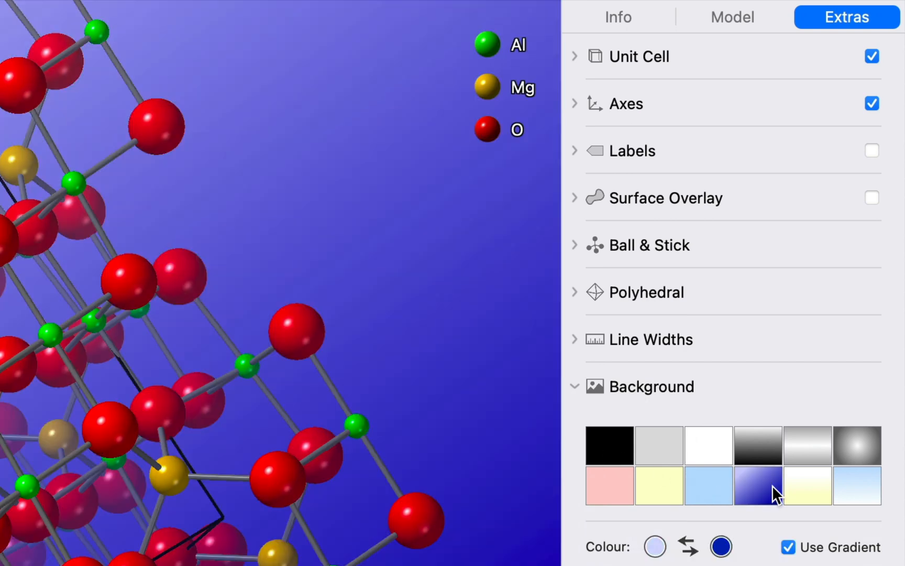
pyautogui.click(864, 487)
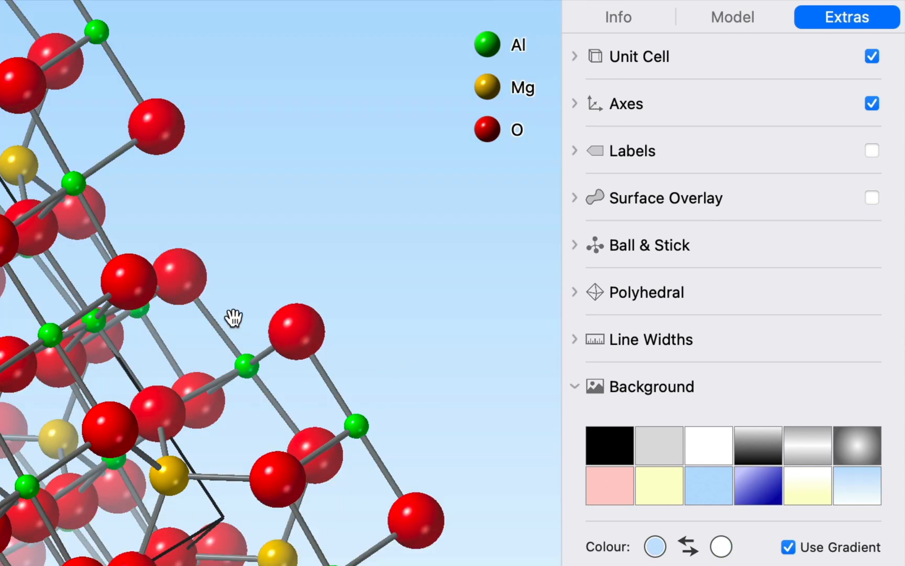
pyautogui.click(596, 383)
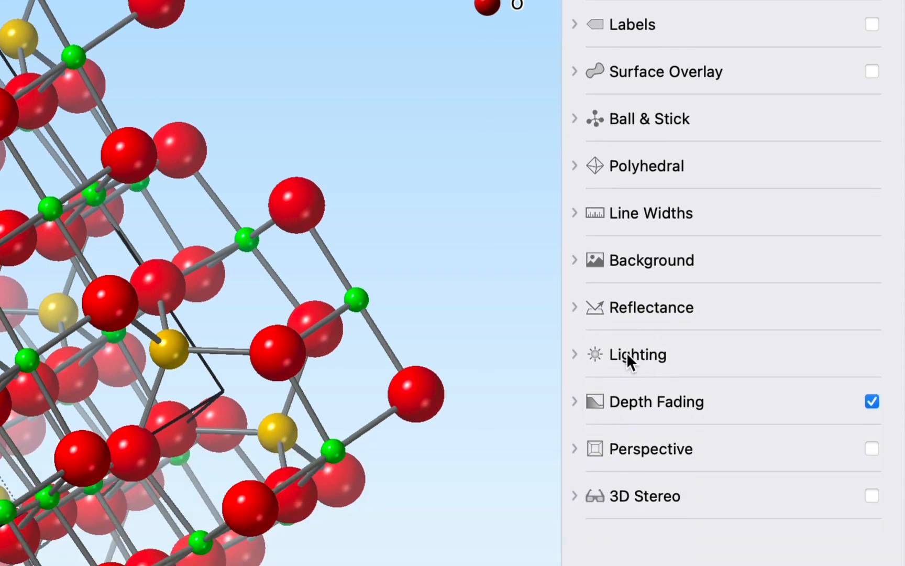
# - Enable Spotlight 3 and Spotlight 4 in the Lighting settings
pyautogui.click(627, 479)
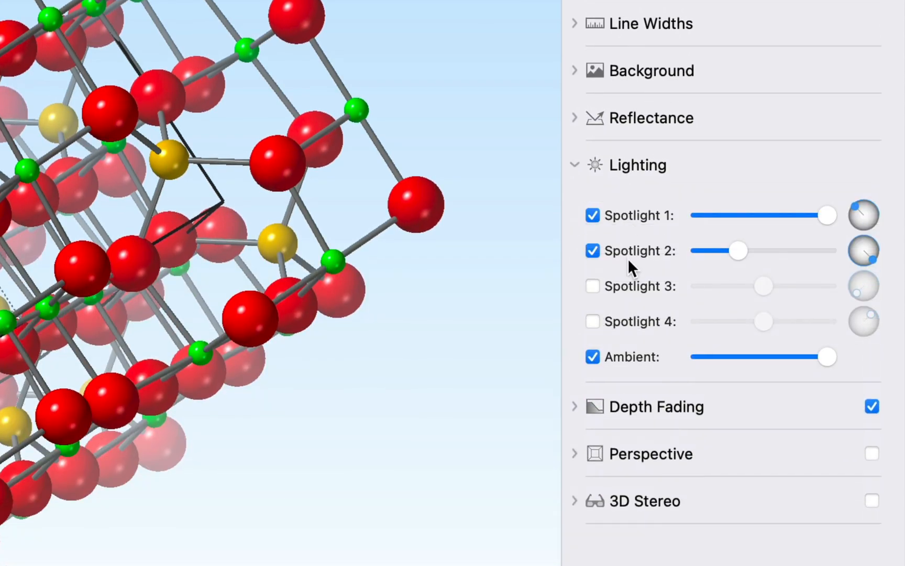
pyautogui.click(630, 286)
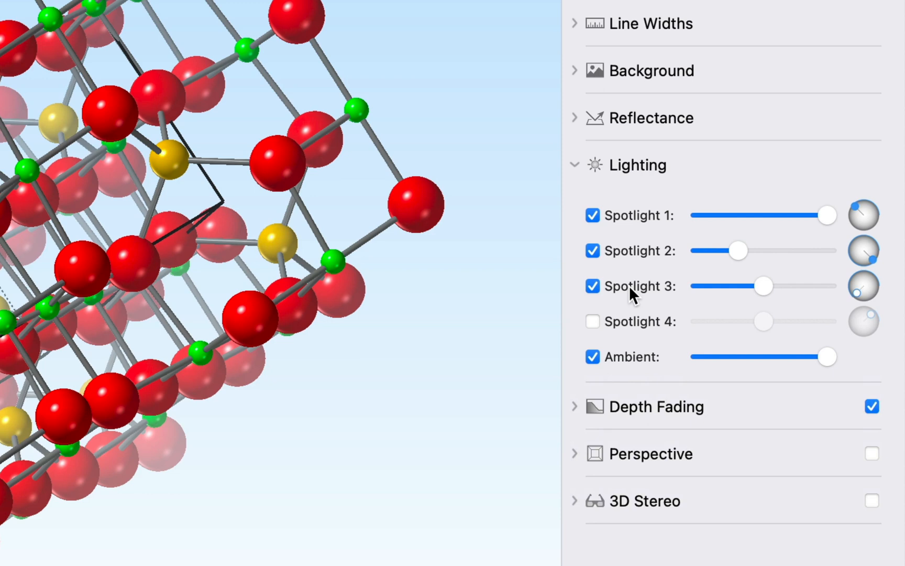
pyautogui.click(630, 321)
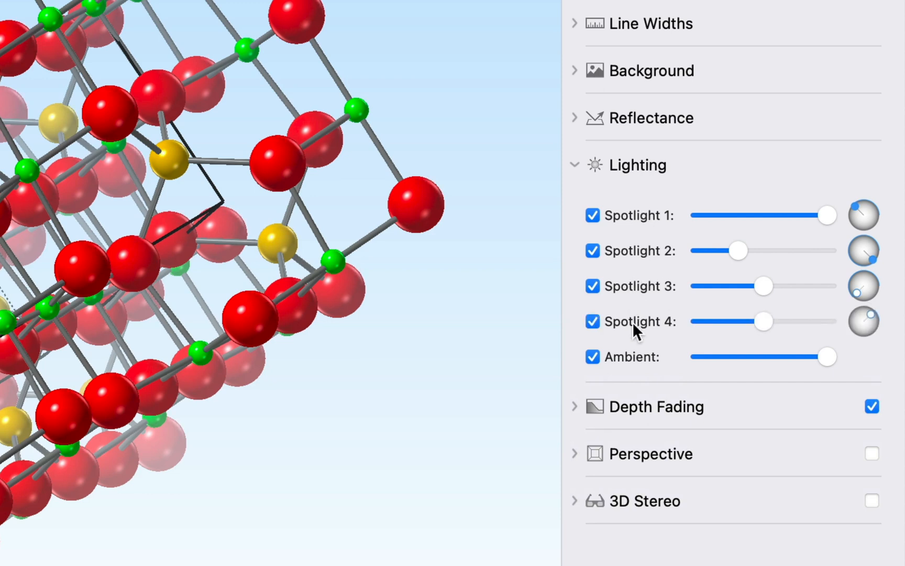
# - Aim Spotlight 1 at a bearing of 136° and an elevation of 44.3°, and close the Lighting settings
pyautogui.moveTo(823, 208); pyautogui.dragTo(870, 216)
pyautogui.click(865, 215)
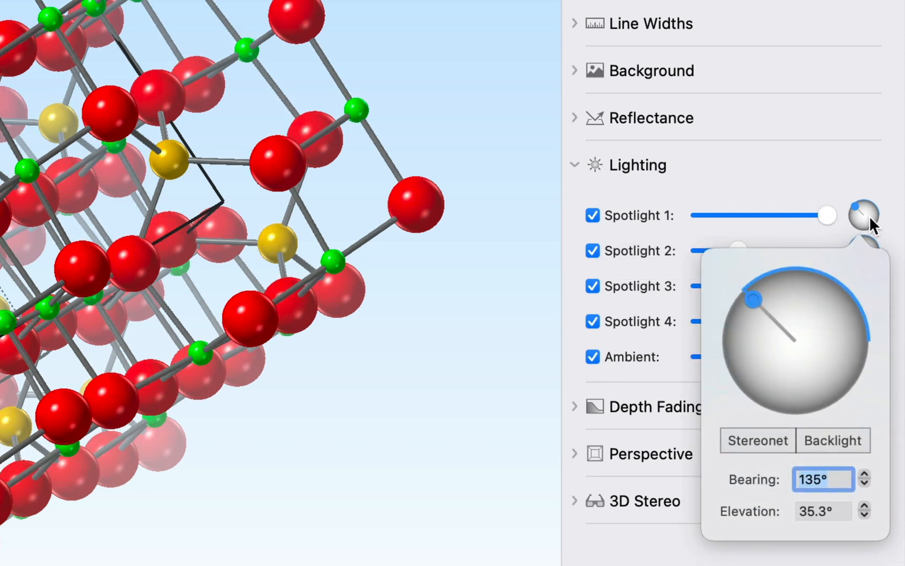
pyautogui.moveTo(750, 304)
pyautogui.mouseDown()
pyautogui.moveTo(788, 311)
pyautogui.moveTo(779, 337)
pyautogui.moveTo(752, 342)
pyautogui.moveTo(752, 301)
pyautogui.moveTo(776, 291)
pyautogui.moveTo(750, 312)
pyautogui.moveTo(748, 302)
pyautogui.moveTo(754, 311)
pyautogui.mouseUp()
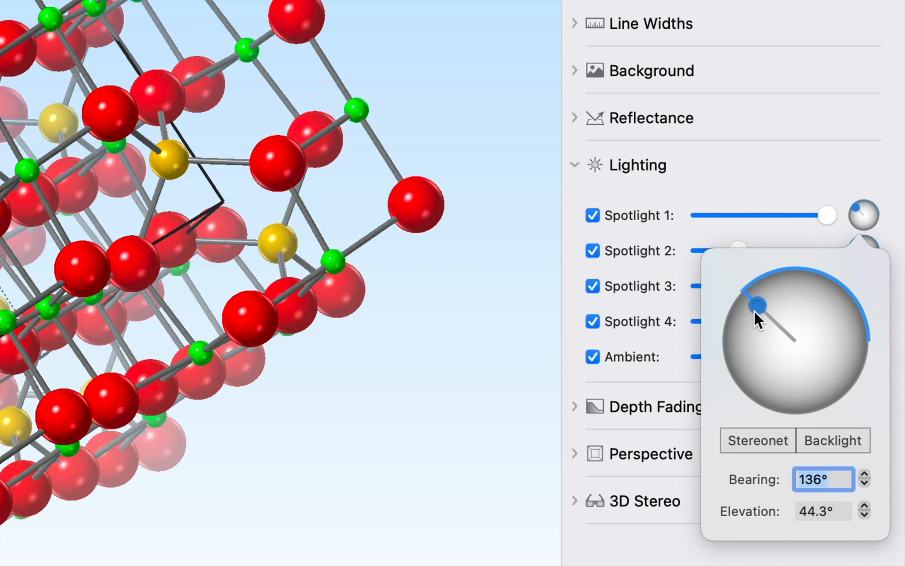
pyautogui.click(643, 157)
# - Open the Reflectance settings for atoms and lower their ambient value to 0.071
pyautogui.click(653, 111)
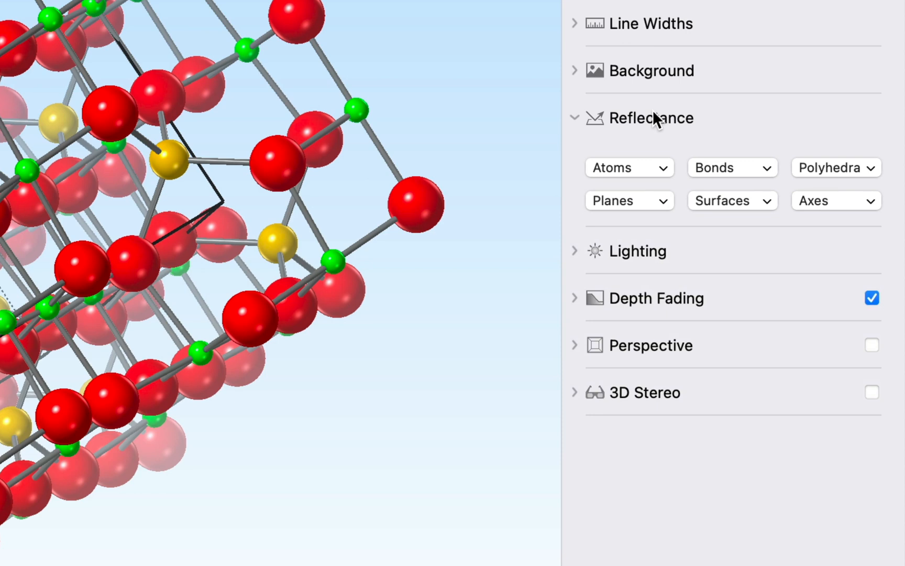
pyautogui.click(664, 167)
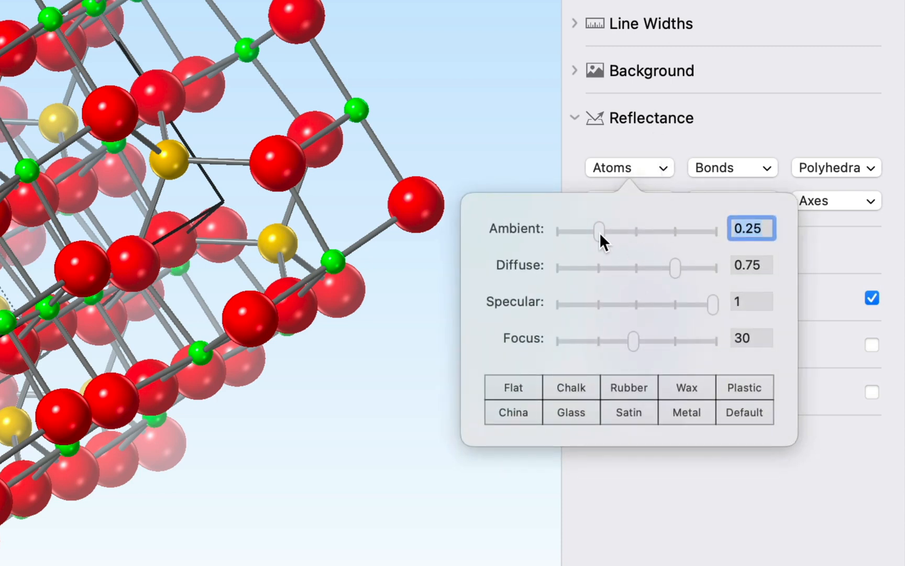
pyautogui.moveTo(599, 232)
pyautogui.mouseDown()
pyautogui.moveTo(653, 230)
pyautogui.moveTo(568, 239)
pyautogui.moveTo(674, 237)
pyautogui.moveTo(573, 237)
pyautogui.mouseUp()
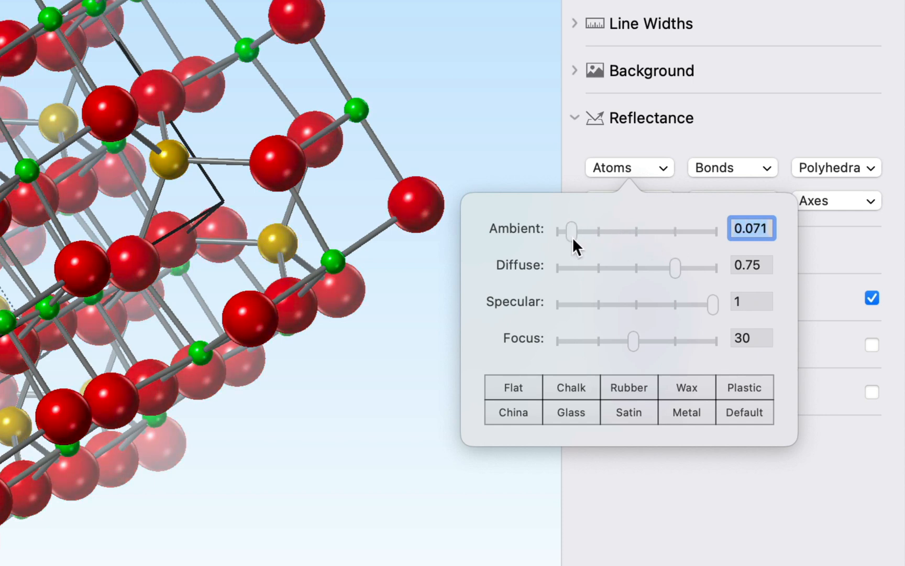
# - Try the Flat, Chalk, Rubber, Wax and Plastic reflectance presets on the atoms, finish with China, and close the atom reflectance settings
pyautogui.click(524, 385)
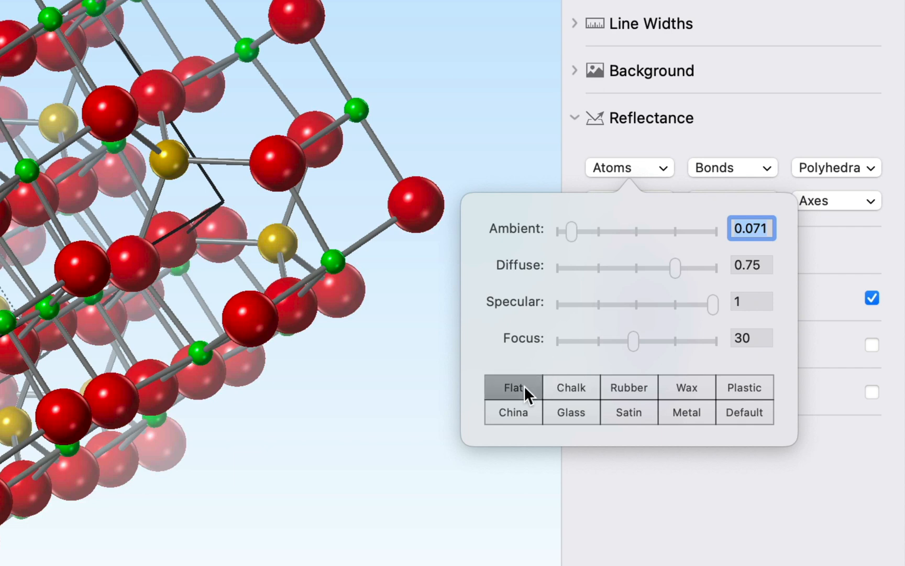
pyautogui.click(568, 386)
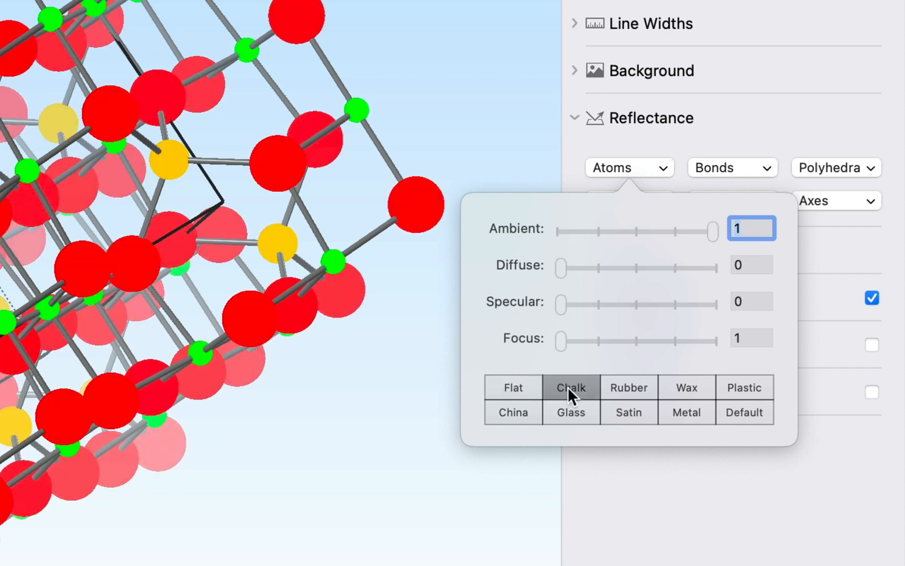
pyautogui.click(640, 388)
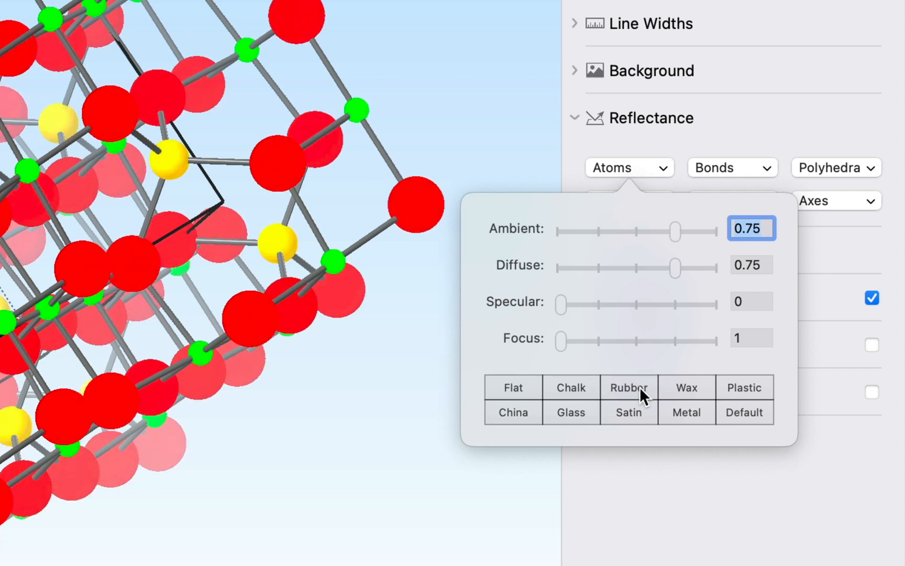
pyautogui.click(693, 388)
pyautogui.click(741, 388)
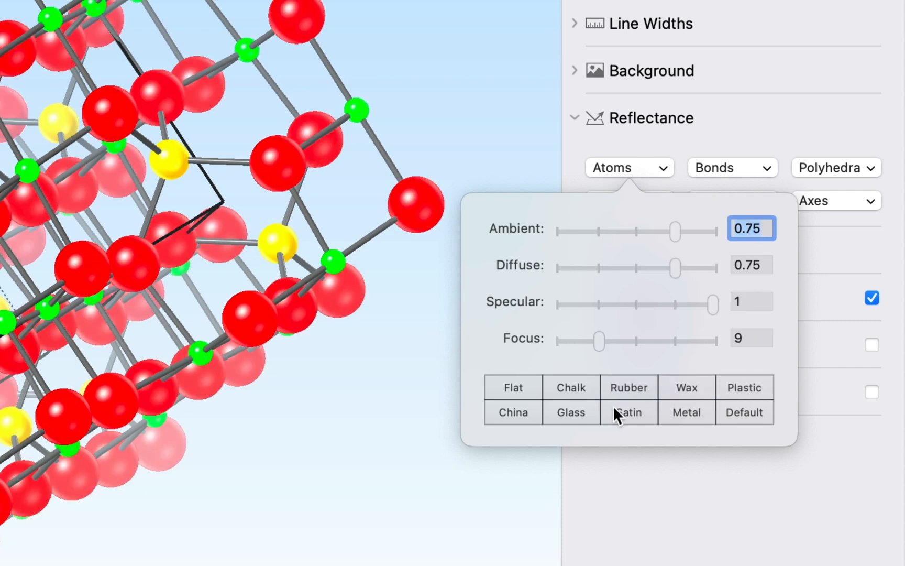
pyautogui.click(508, 414)
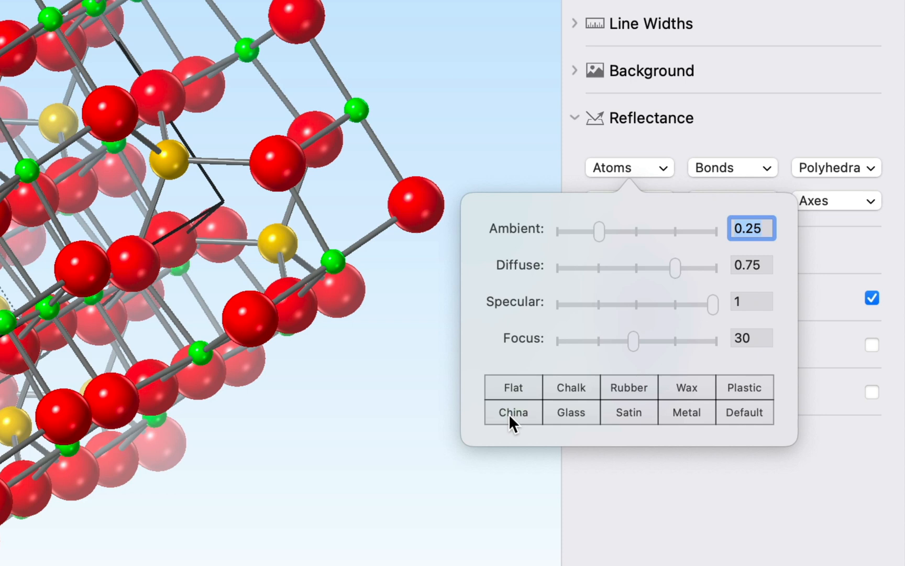
pyautogui.click(384, 344)
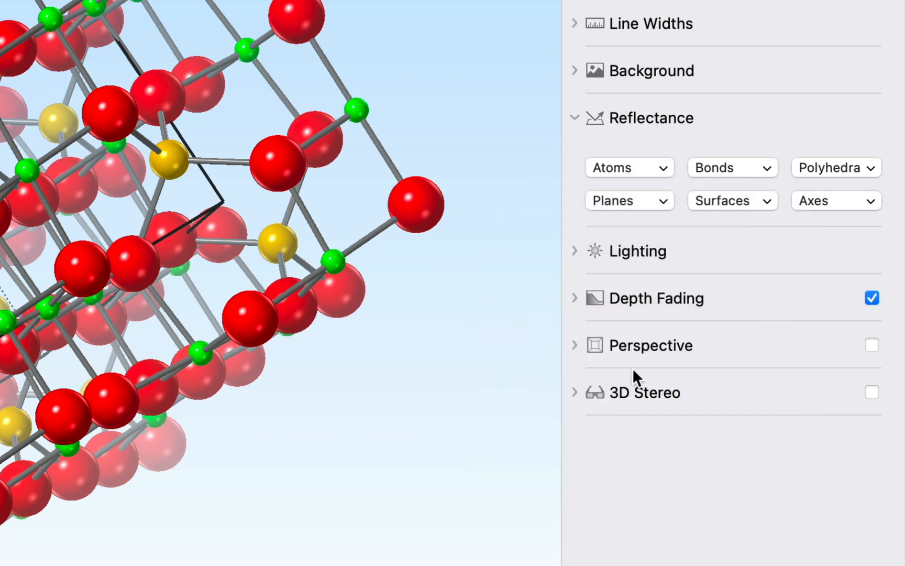
# - Turn on Perspective, expand its settings, and rotate and resize the structure to inspect the effect from the front
pyautogui.click(872, 345)
pyautogui.click(759, 346)
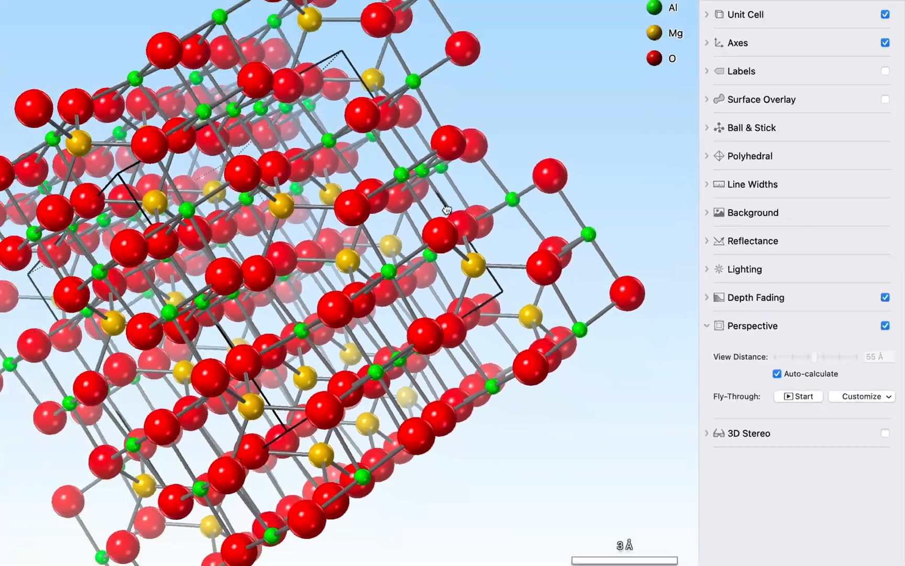
pyautogui.moveTo(446, 210); pyautogui.dragTo(610, 171)
pyautogui.moveTo(660, 214); pyautogui.dragTo(623, 204)
pyautogui.scroll(-3, 616, 224)
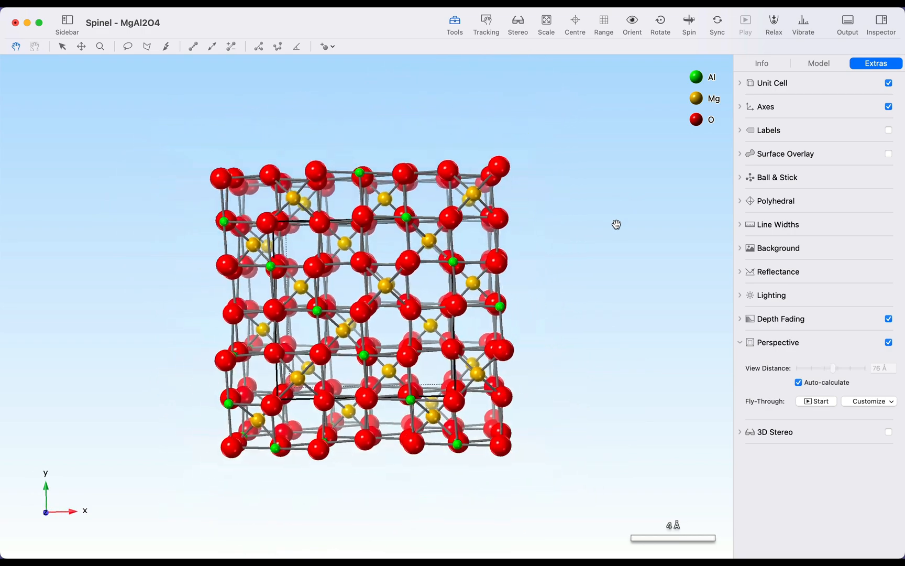
pyautogui.scroll(6, 616, 224)
pyautogui.scroll(-5, 616, 224)
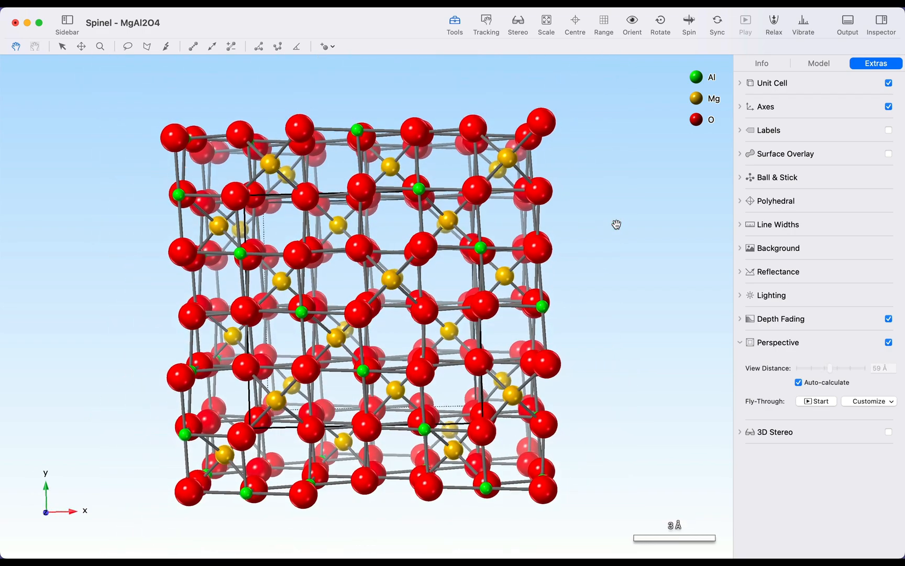
pyautogui.scroll(4, 616, 225)
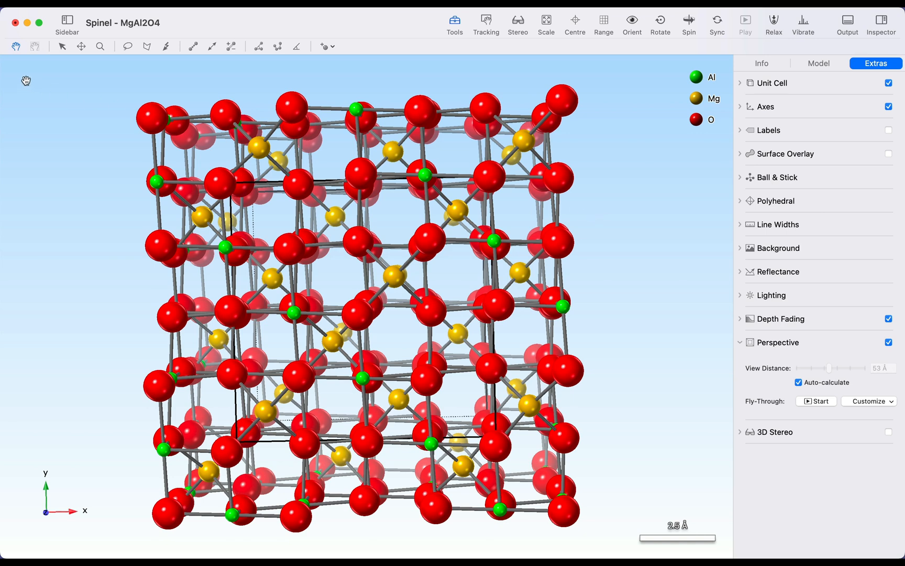
# - Give the oxygen atom (O 1, Nº 264) a 2D filled smiley-face style and a light yellow colour, and close its properties
pyautogui.click(63, 47)
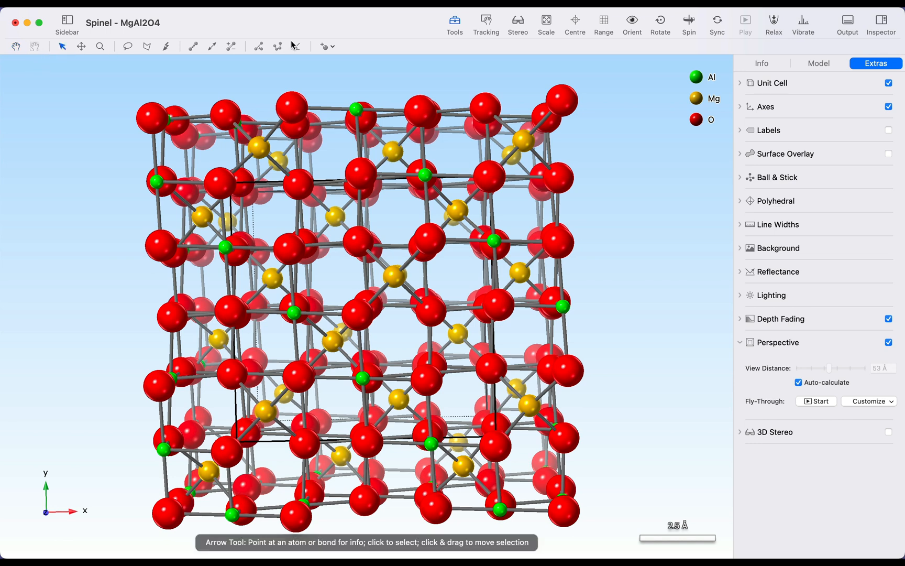
pyautogui.click(431, 249)
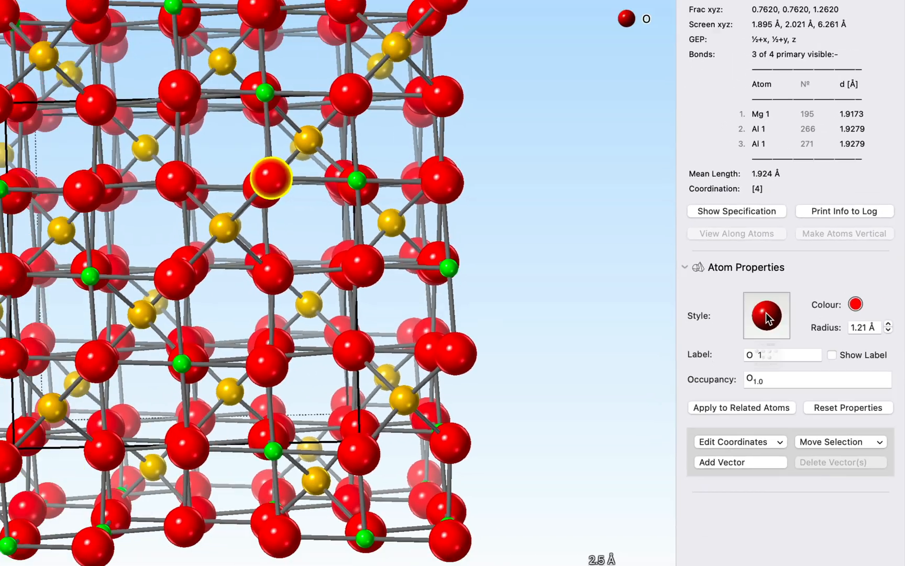
pyautogui.click(696, 259)
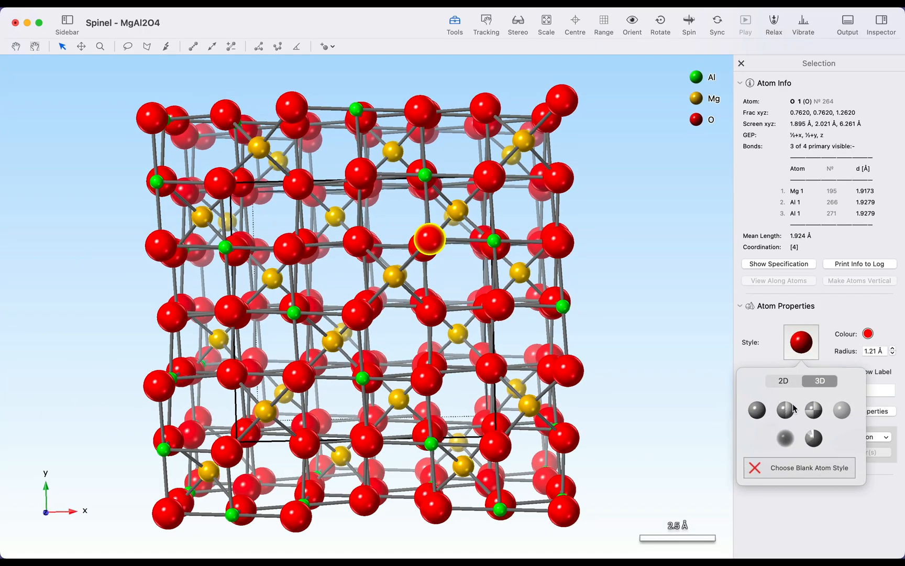
pyautogui.click(784, 381)
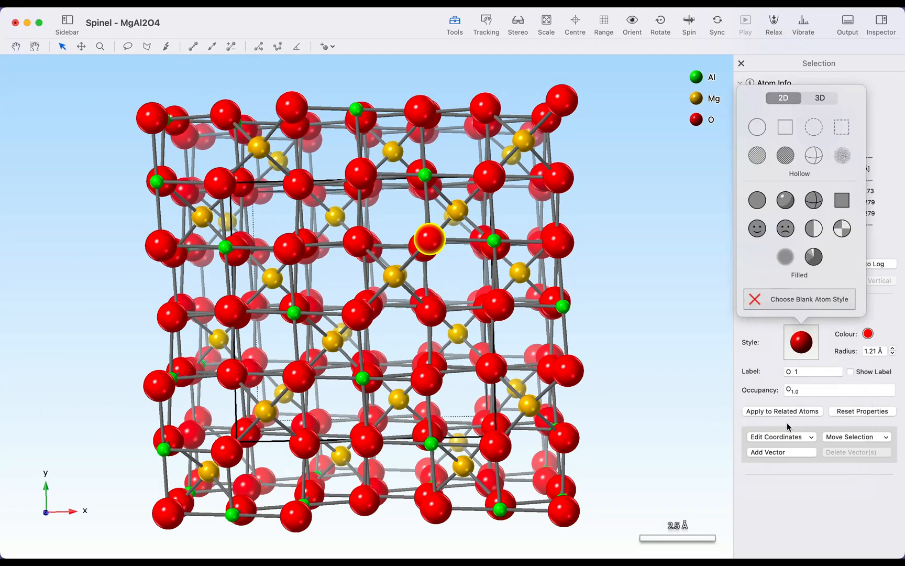
pyautogui.click(763, 231)
pyautogui.click(868, 334)
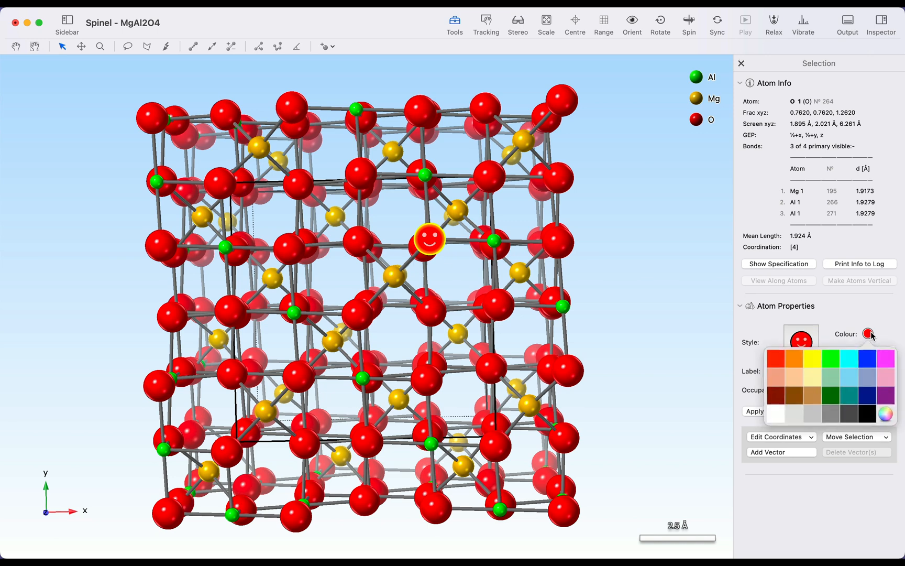
pyautogui.click(812, 381)
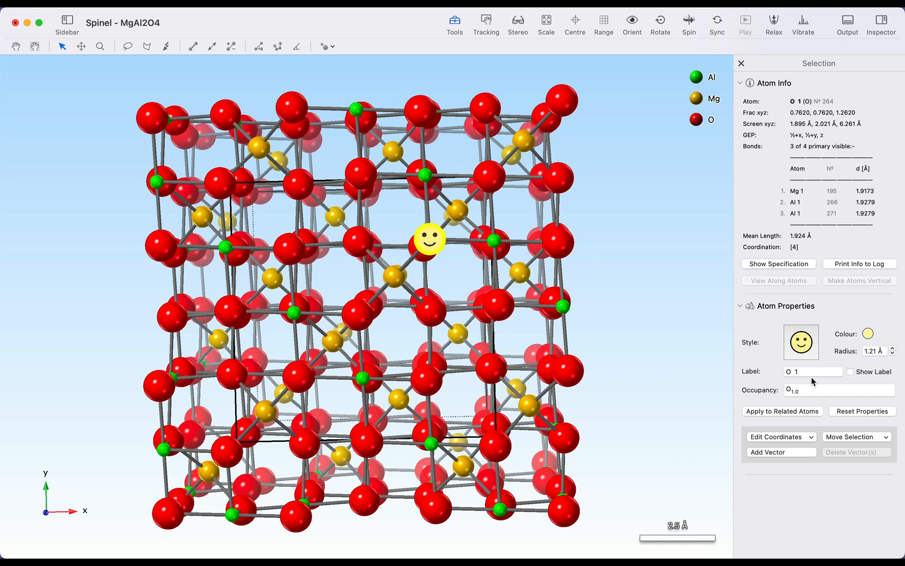
pyautogui.click(742, 63)
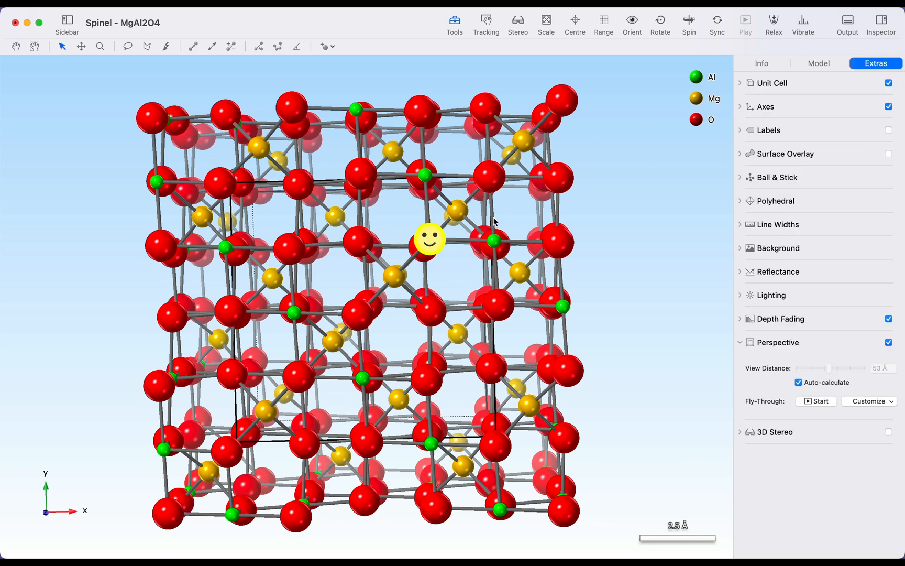
# - Reselect the smiley-face atom to view its properties, close them, and clear the selection
pyautogui.click(435, 248)
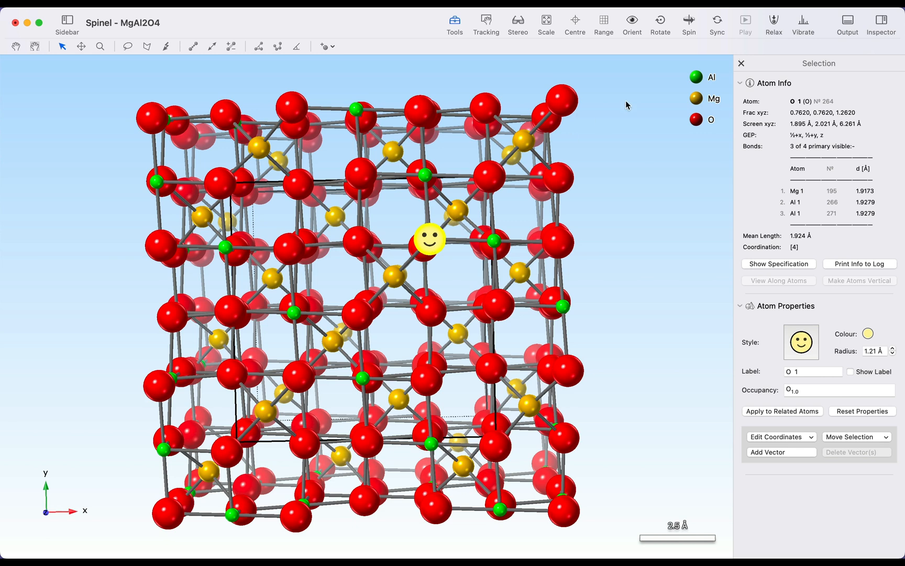
pyautogui.click(742, 64)
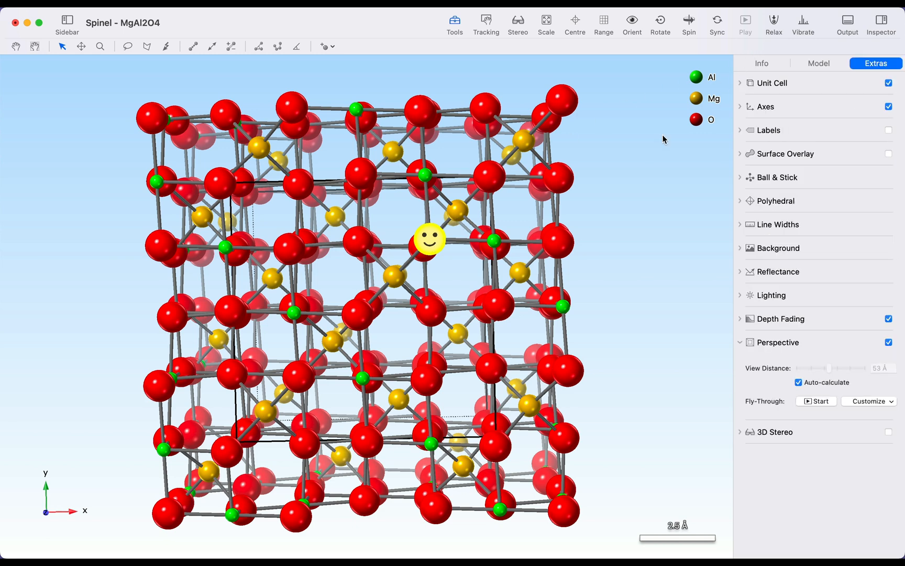
pyautogui.click(649, 148)
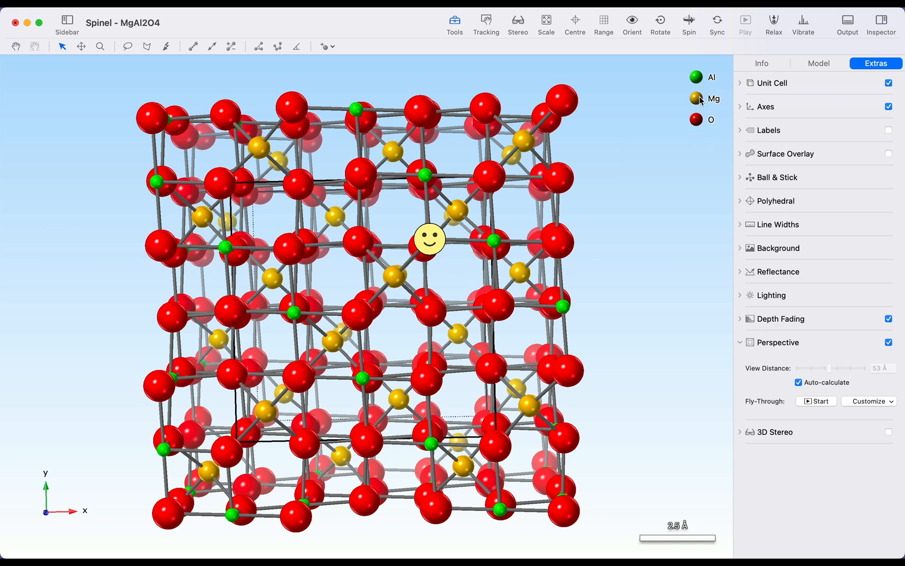
# - Open the legend's settings, try its frame and background, turn both off again, and close the settings
pyautogui.moveTo(698, 97)
pyautogui.mouseDown()
pyautogui.moveTo(500, 99)
pyautogui.moveTo(402, 92)
pyautogui.moveTo(361, 77)
pyautogui.moveTo(19, 99)
pyautogui.moveTo(251, 68)
pyautogui.moveTo(706, 99)
pyautogui.mouseUp()
pyautogui.doubleClick(699, 97)
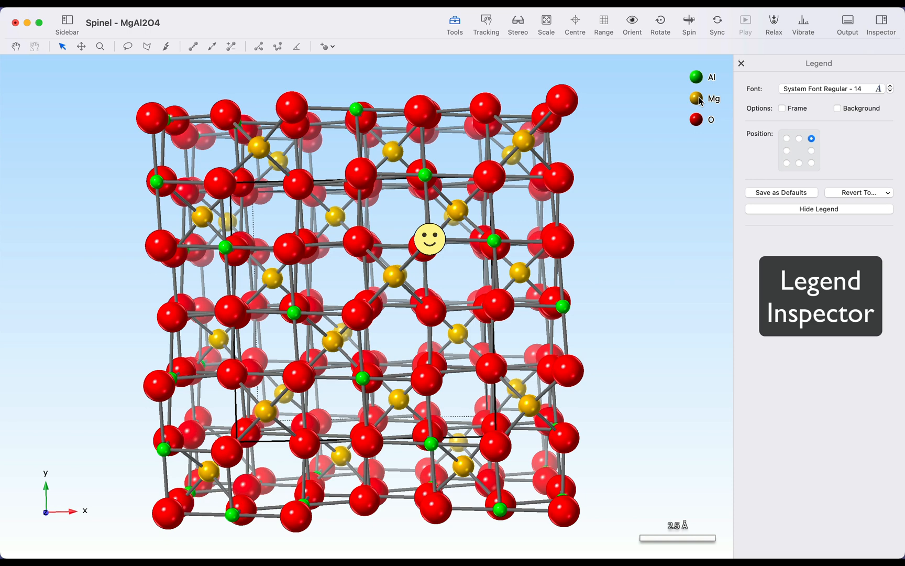
pyautogui.click(784, 109)
pyautogui.click(837, 108)
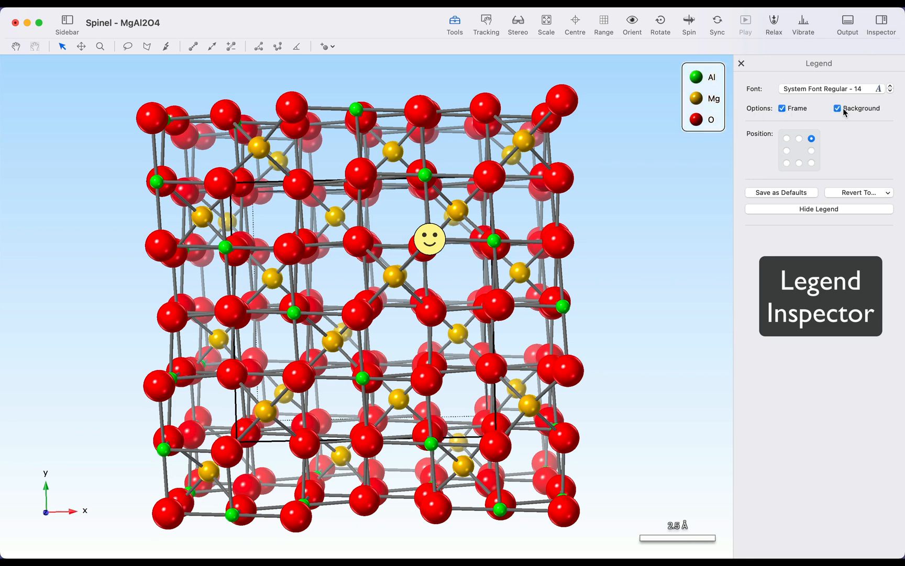
pyautogui.click(837, 108)
pyautogui.click(796, 109)
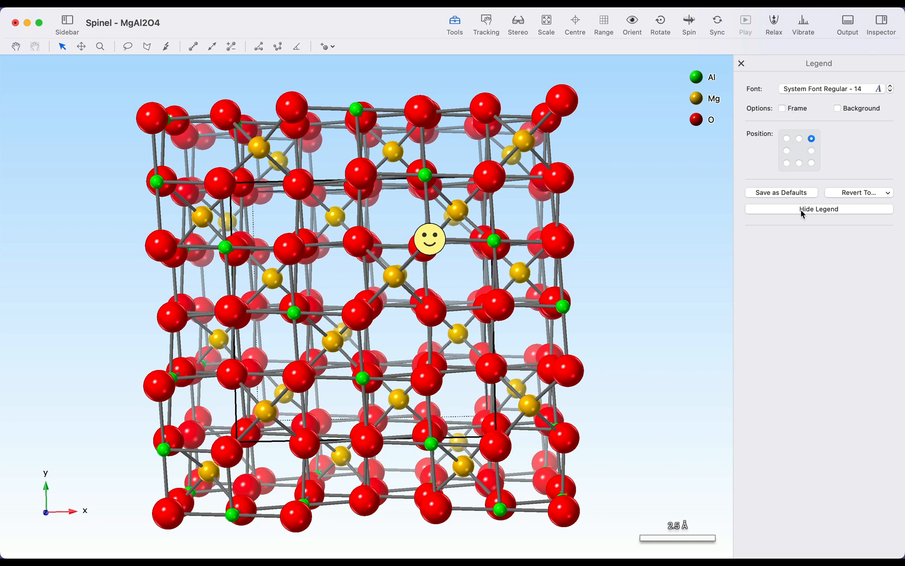
pyautogui.click(742, 64)
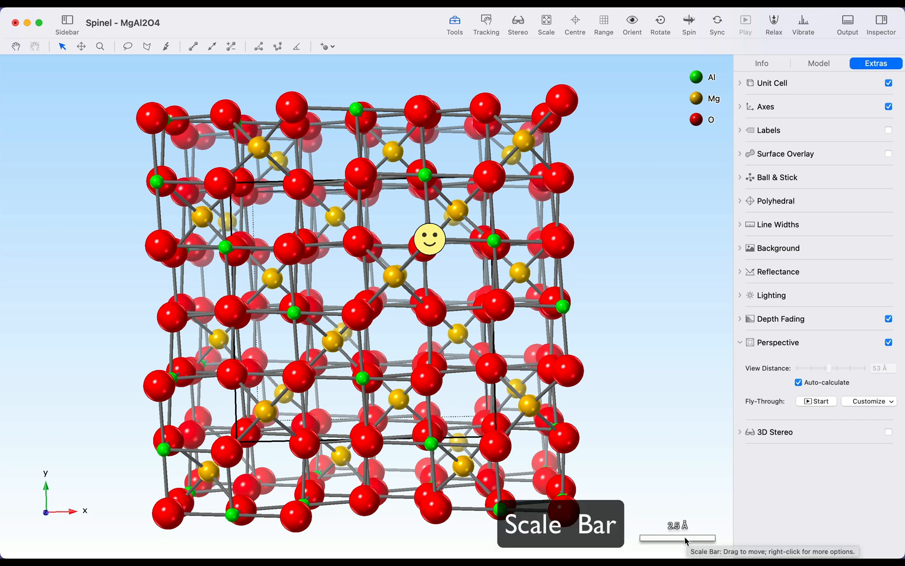
# - Move the scale bar around the view and return it to its original corner
pyautogui.moveTo(685, 537); pyautogui.dragTo(684, 481)
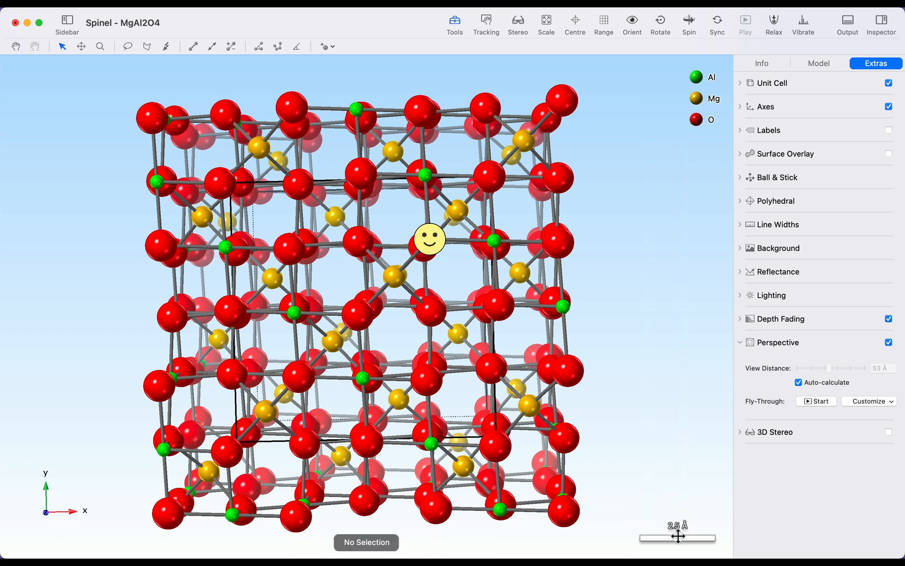
pyautogui.moveTo(685, 534)
pyautogui.mouseDown()
pyautogui.moveTo(703, 209)
pyautogui.moveTo(667, 81)
pyautogui.moveTo(364, 84)
pyautogui.moveTo(683, 104)
pyautogui.moveTo(706, 406)
pyautogui.moveTo(677, 531)
pyautogui.moveTo(618, 491)
pyautogui.moveTo(543, 508)
pyautogui.moveTo(689, 531)
pyautogui.mouseUp()
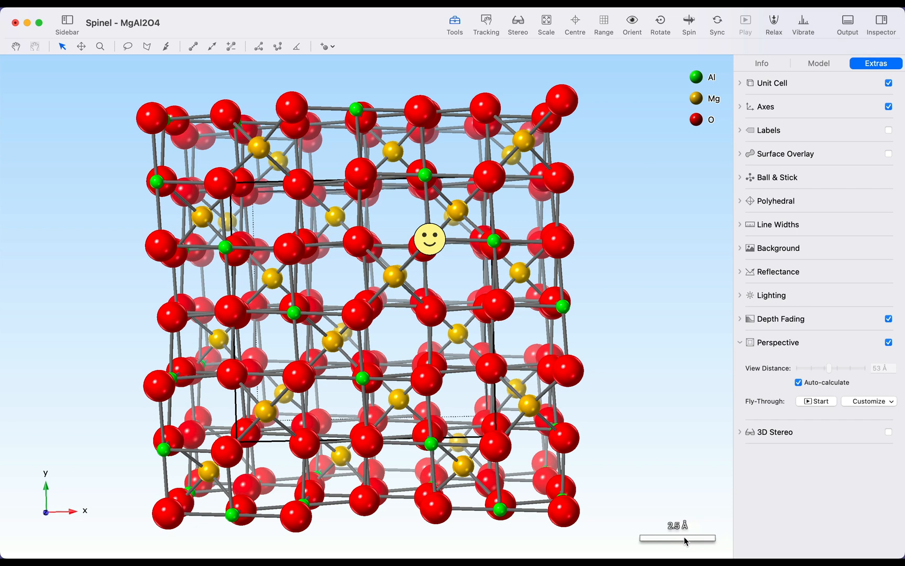
# - Set the scale bar's inset to 30 pt, length to 173 pt, thickness to 13 pt and font size to 41, and close its settings
pyautogui.doubleClick(685, 539)
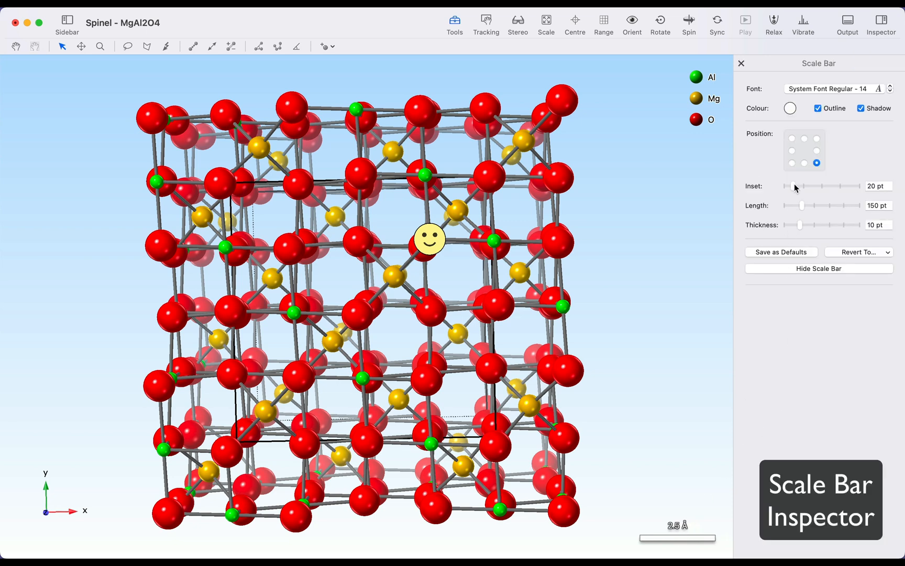
pyautogui.moveTo(794, 186); pyautogui.dragTo(806, 226)
pyautogui.click(891, 86)
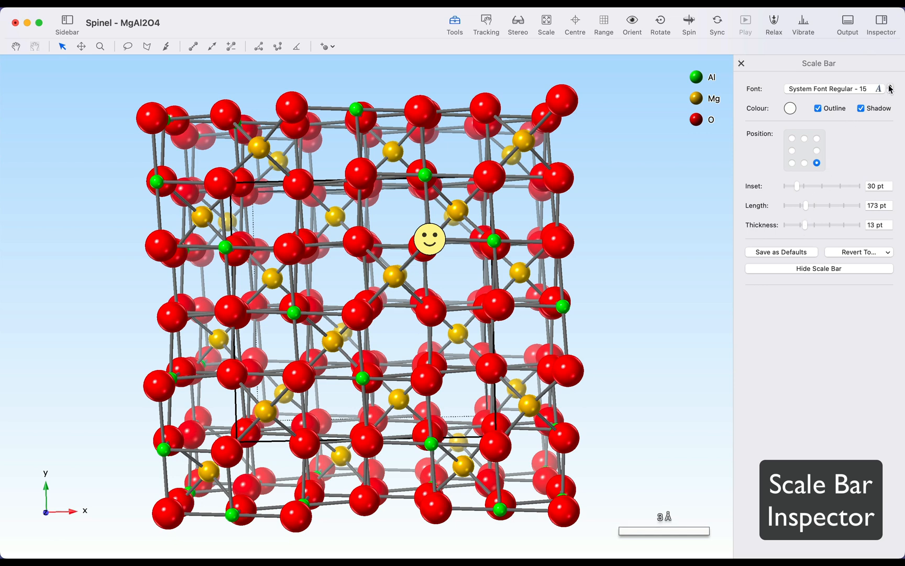
pyautogui.click(890, 87)
pyautogui.click(890, 86)
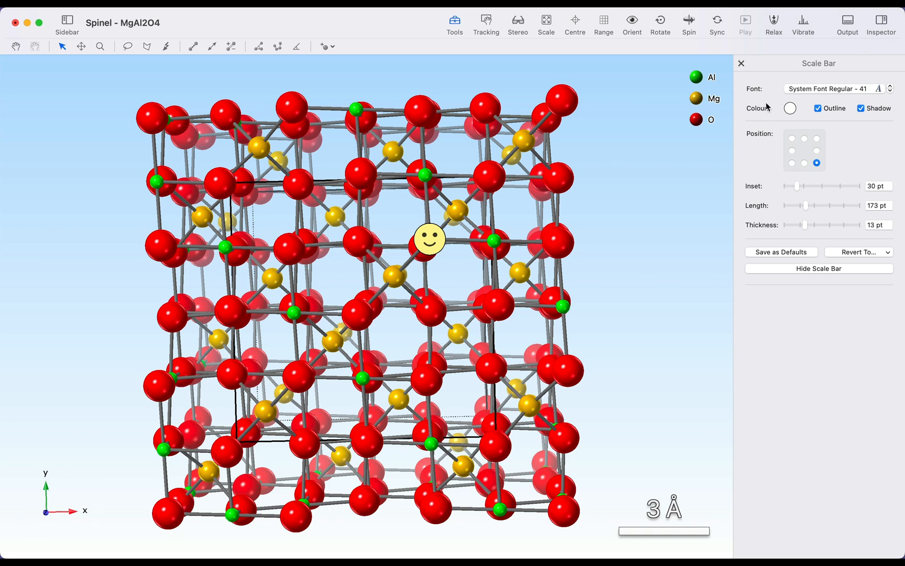
pyautogui.click(741, 63)
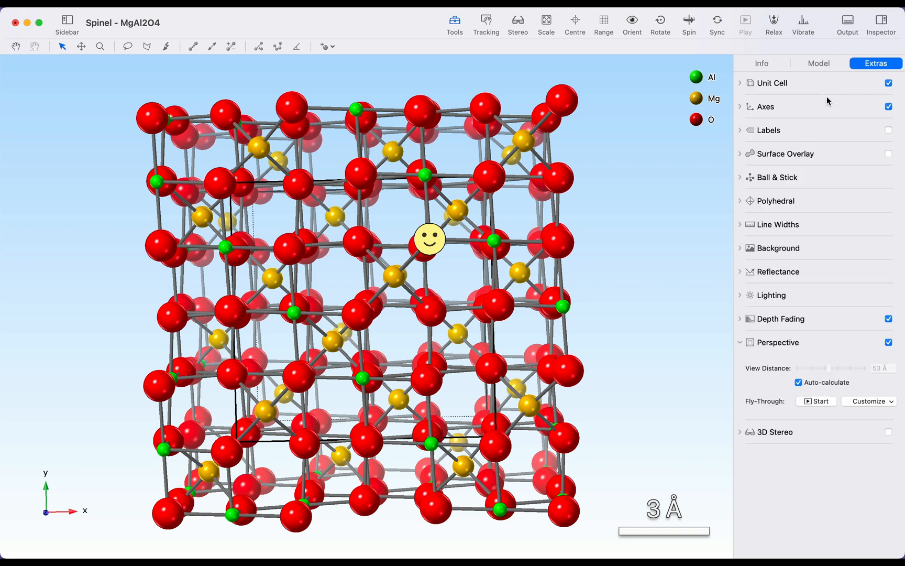
# - Expand the Axes settings and show the Output pane below the structure
pyautogui.click(804, 105)
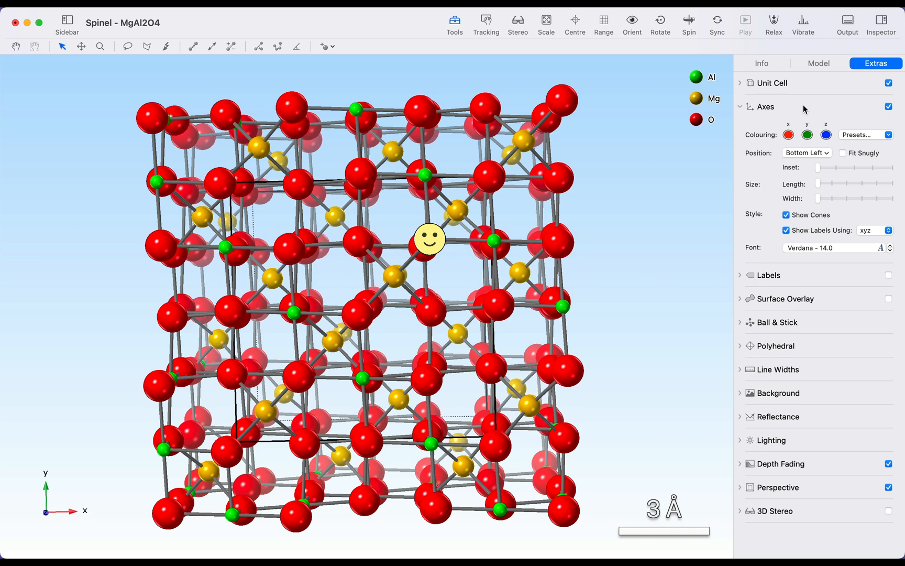
pyautogui.click(852, 22)
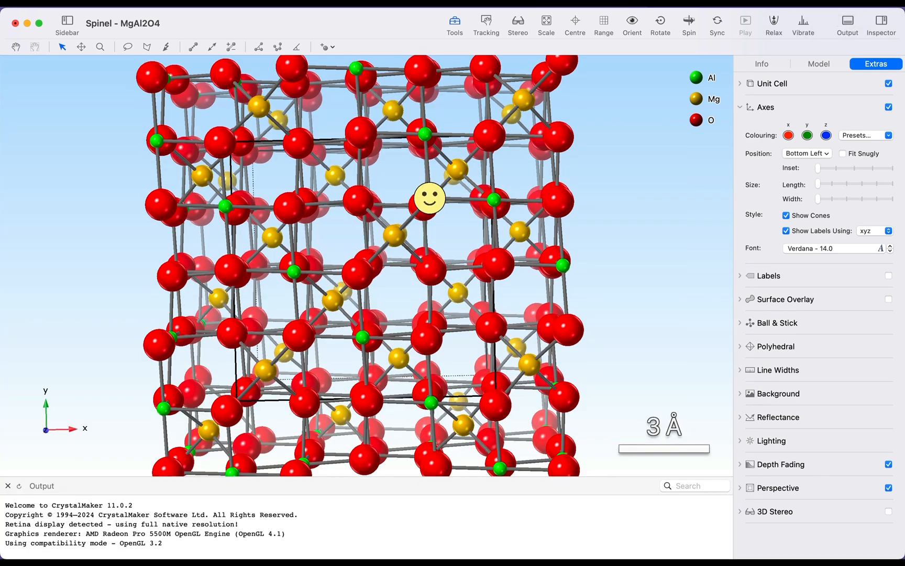
# - Check the layout options for the Output Log, then enlarge the Output pane below the structure
pyautogui.click(154, 6)
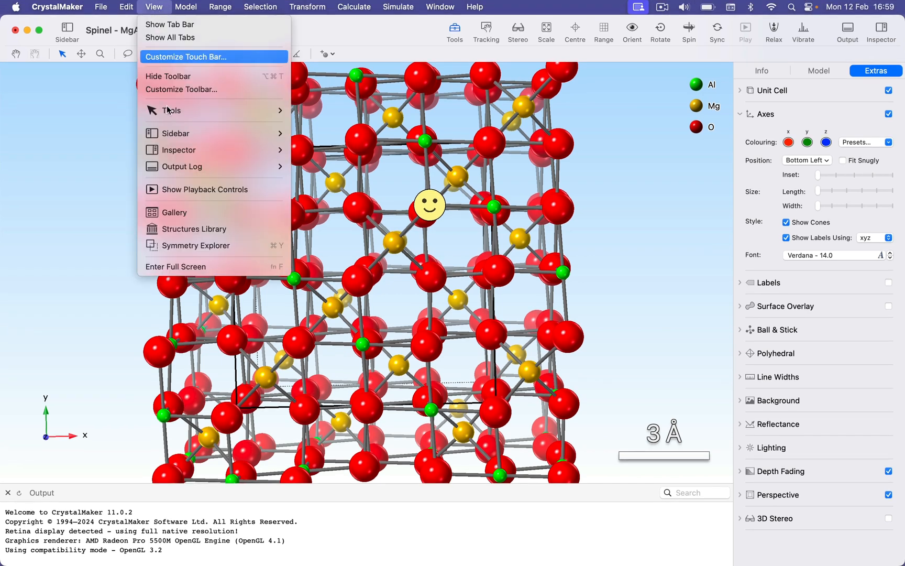
pyautogui.moveTo(191, 170)
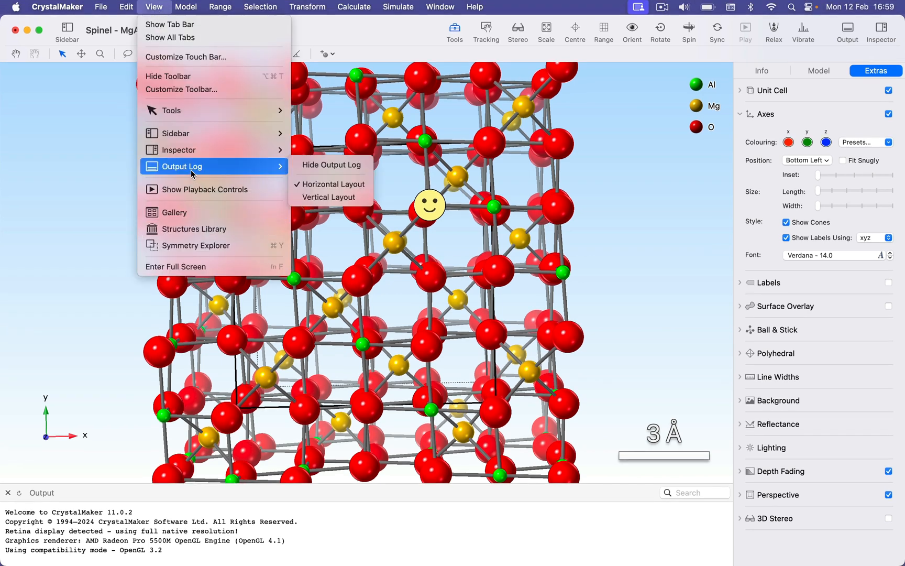
pyautogui.click(51, 186)
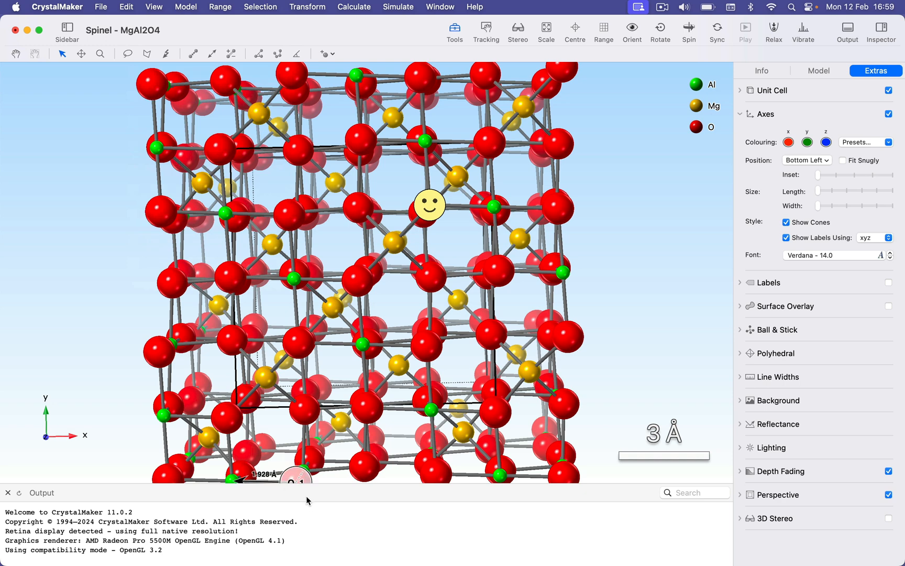
pyautogui.moveTo(297, 490); pyautogui.dragTo(299, 439)
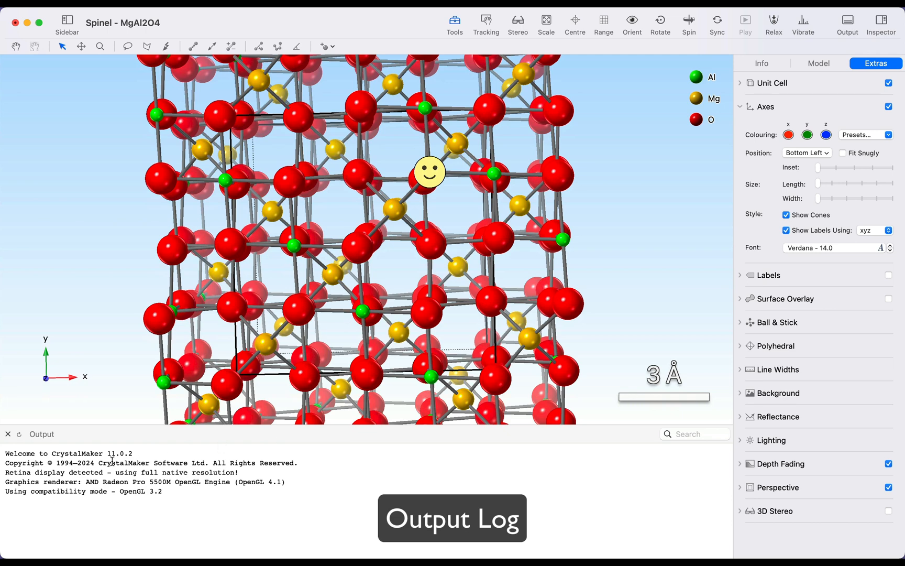
# - Try the Output pane's vertical layout at a greater width, restore the horizontal layout, and close the pane
pyautogui.click(20, 435)
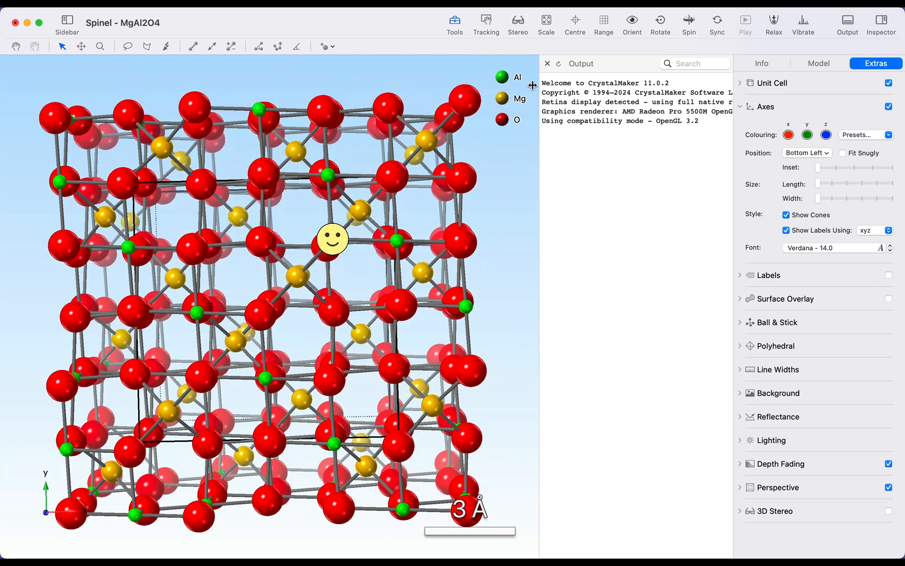
pyautogui.moveTo(532, 85); pyautogui.dragTo(512, 85)
pyautogui.click(533, 64)
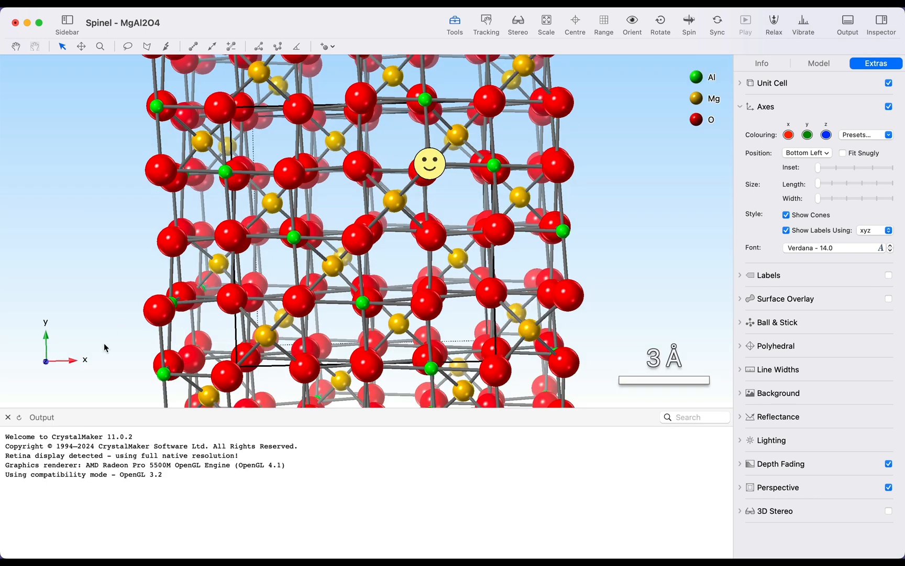
pyautogui.click(8, 417)
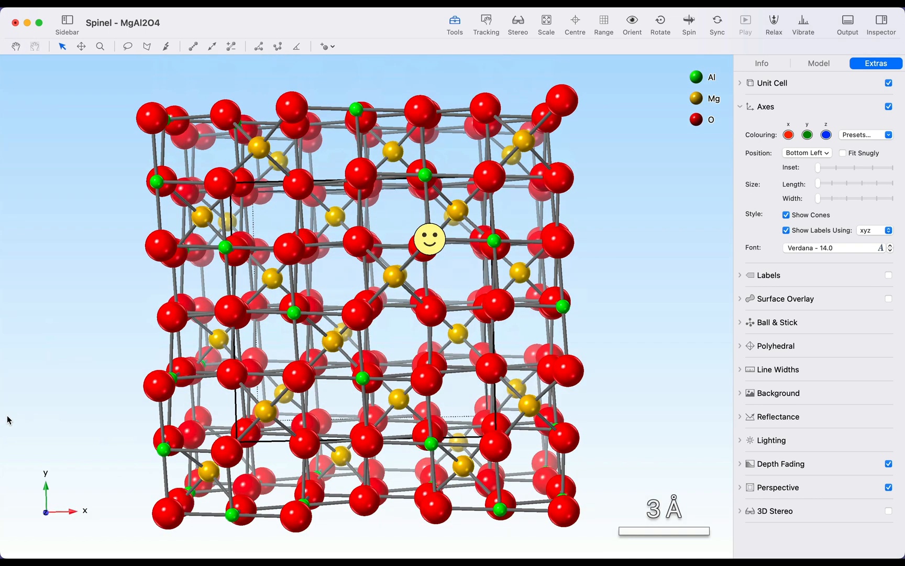